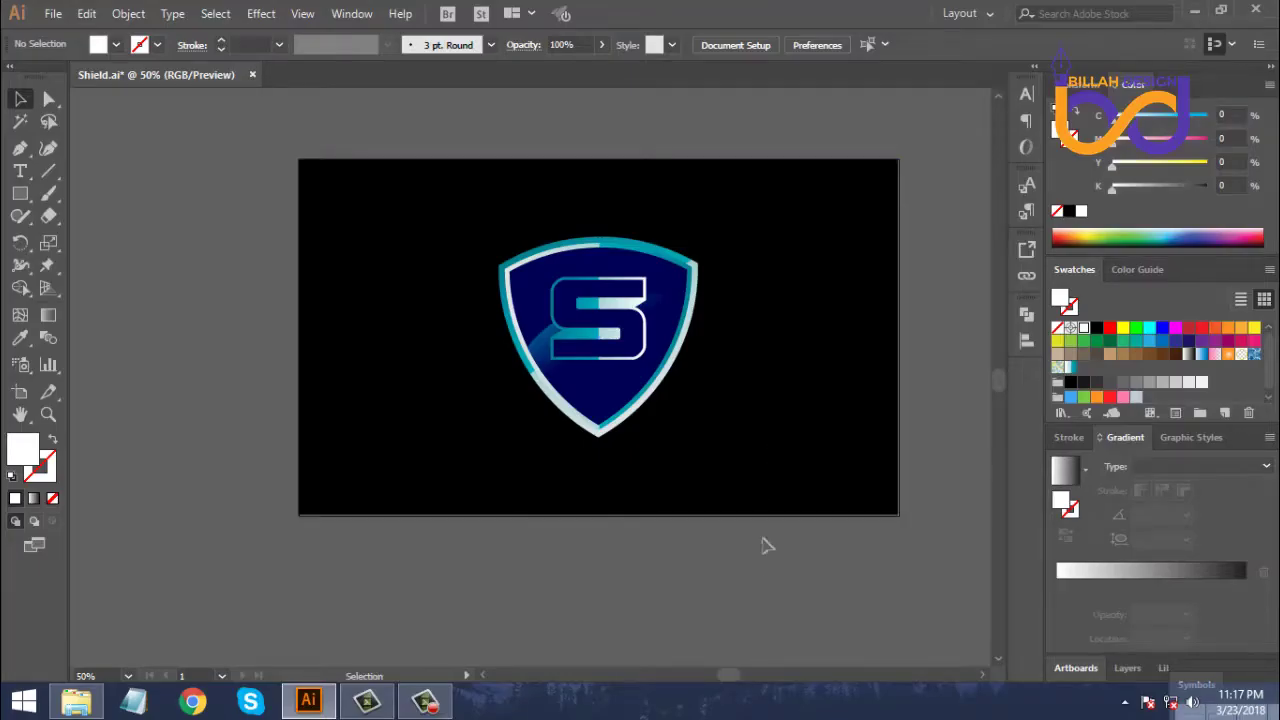
Delete the black background rectangle.
drag(794, 420, 760, 423)
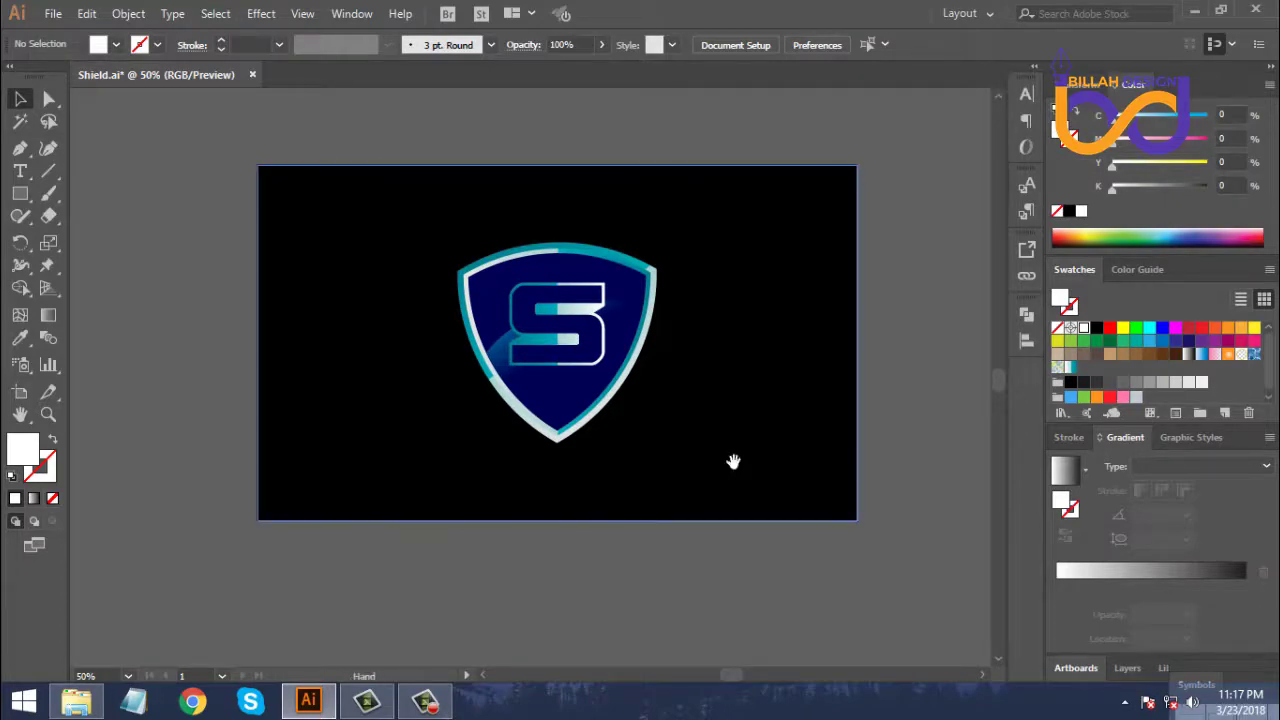
scroll(735, 460, down, 1)
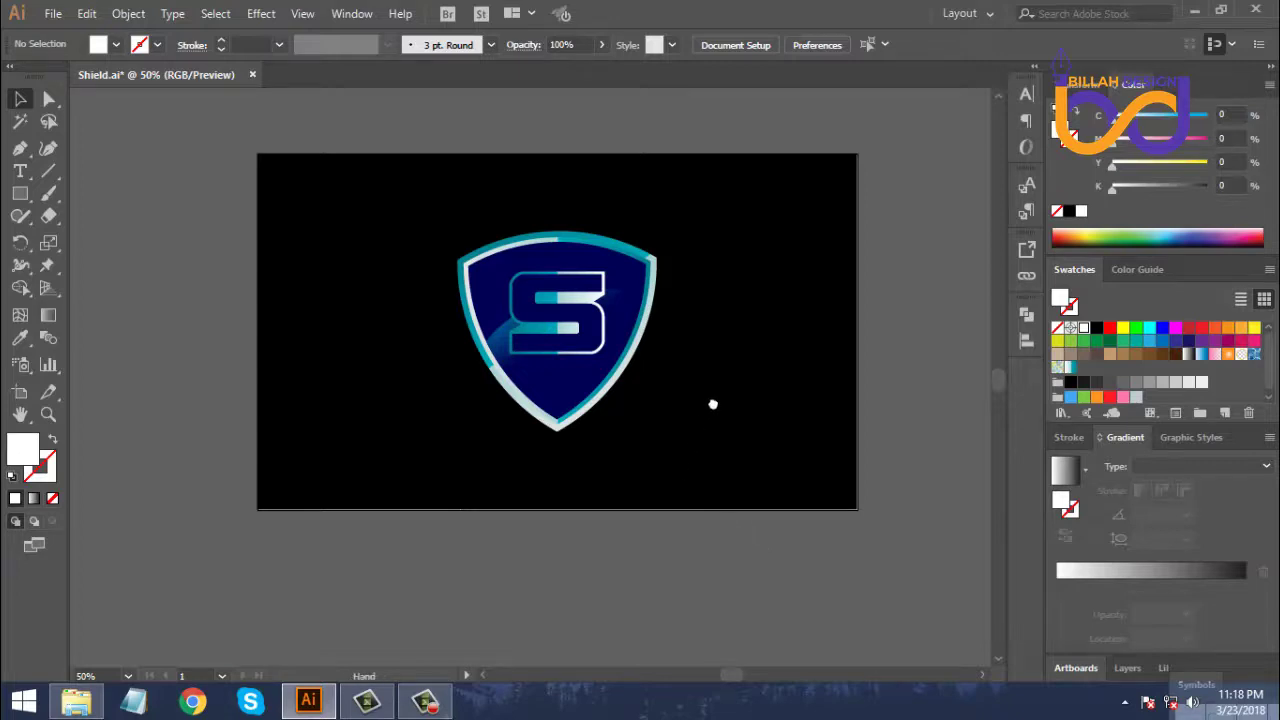
drag(711, 403, 747, 526)
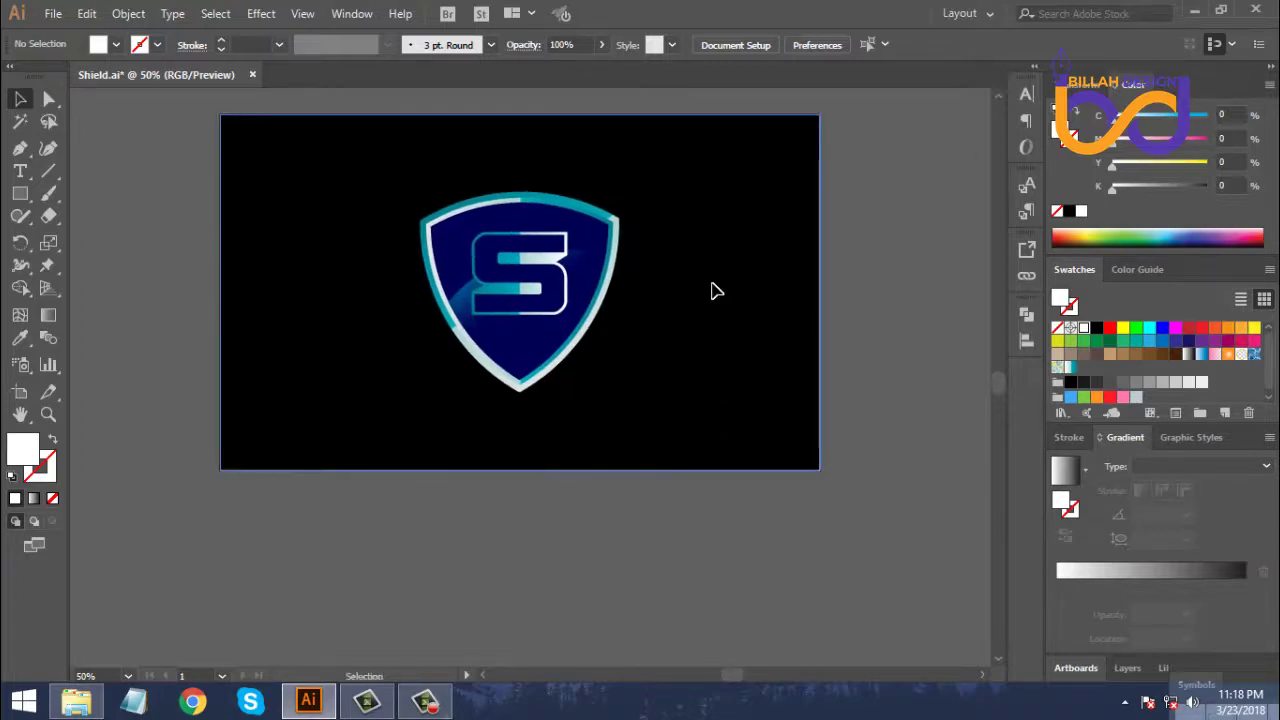
drag(711, 289, 691, 429)
key(Delete)
Move the shield logo off the artboard to the upper right.
click(569, 371)
click(660, 453)
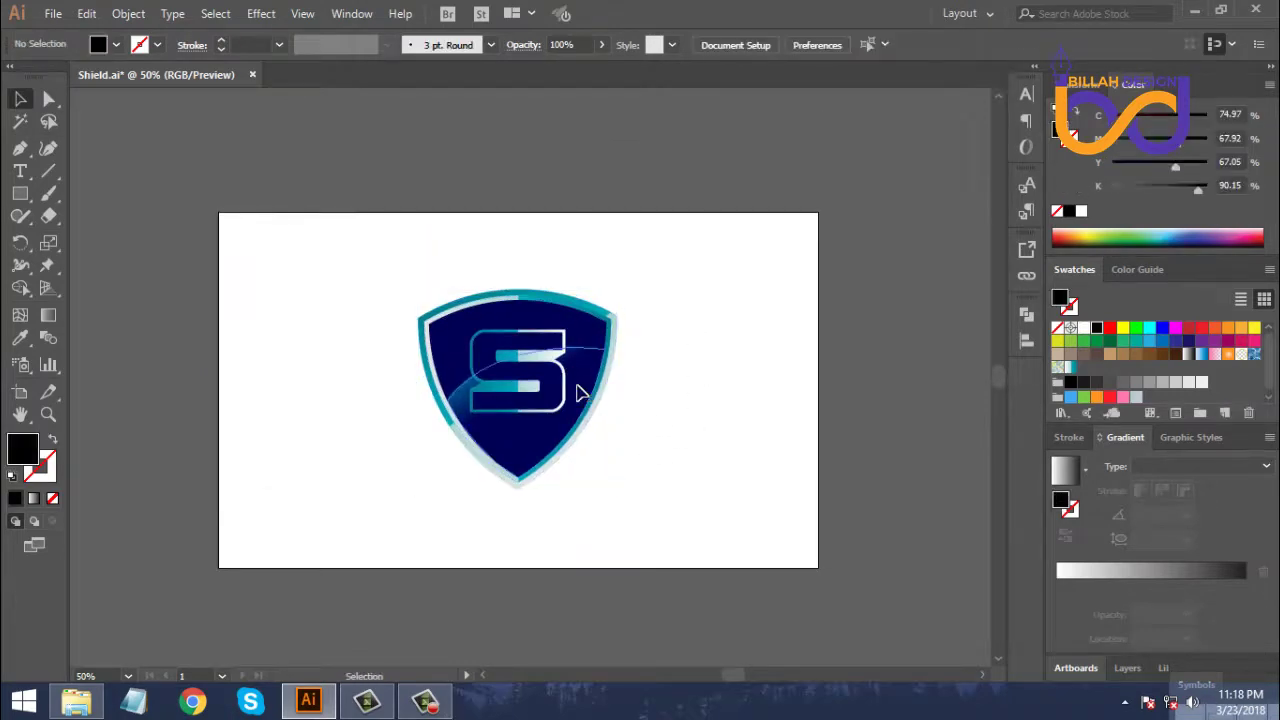
drag(574, 391, 910, 278)
click(795, 360)
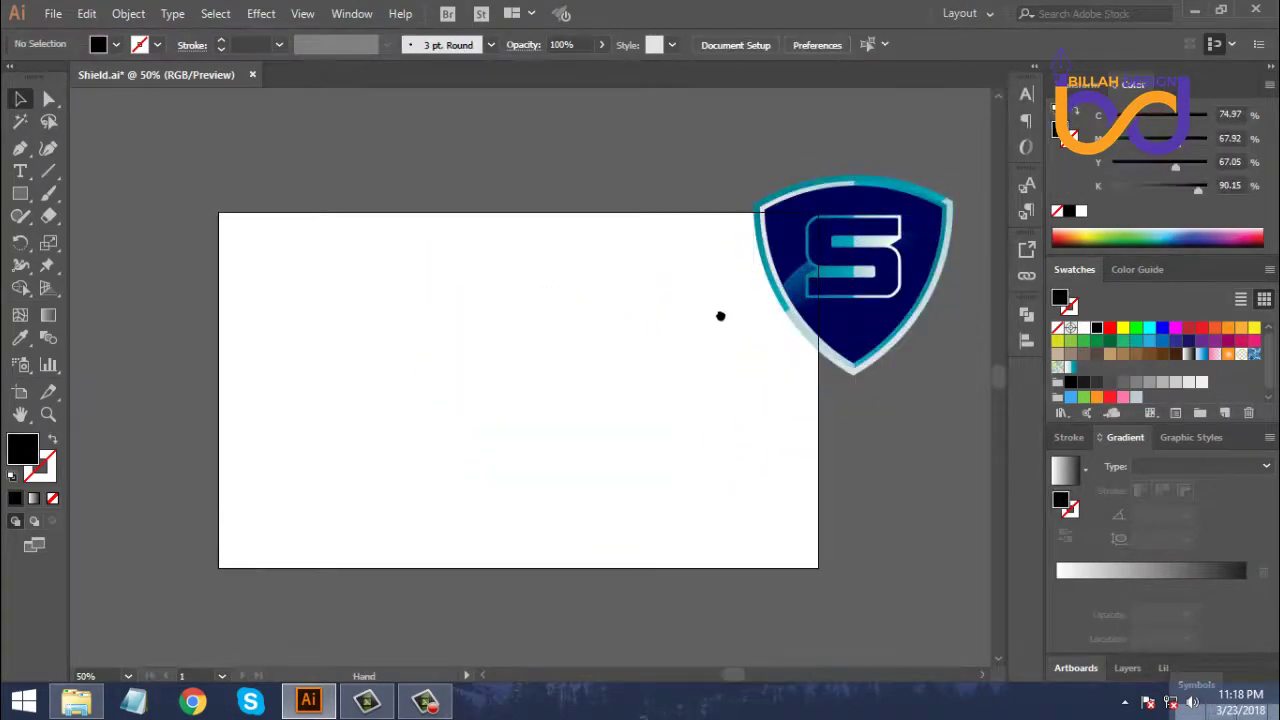
drag(720, 314, 688, 309)
drag(820, 286, 864, 308)
drag(638, 387, 618, 367)
click(537, 386)
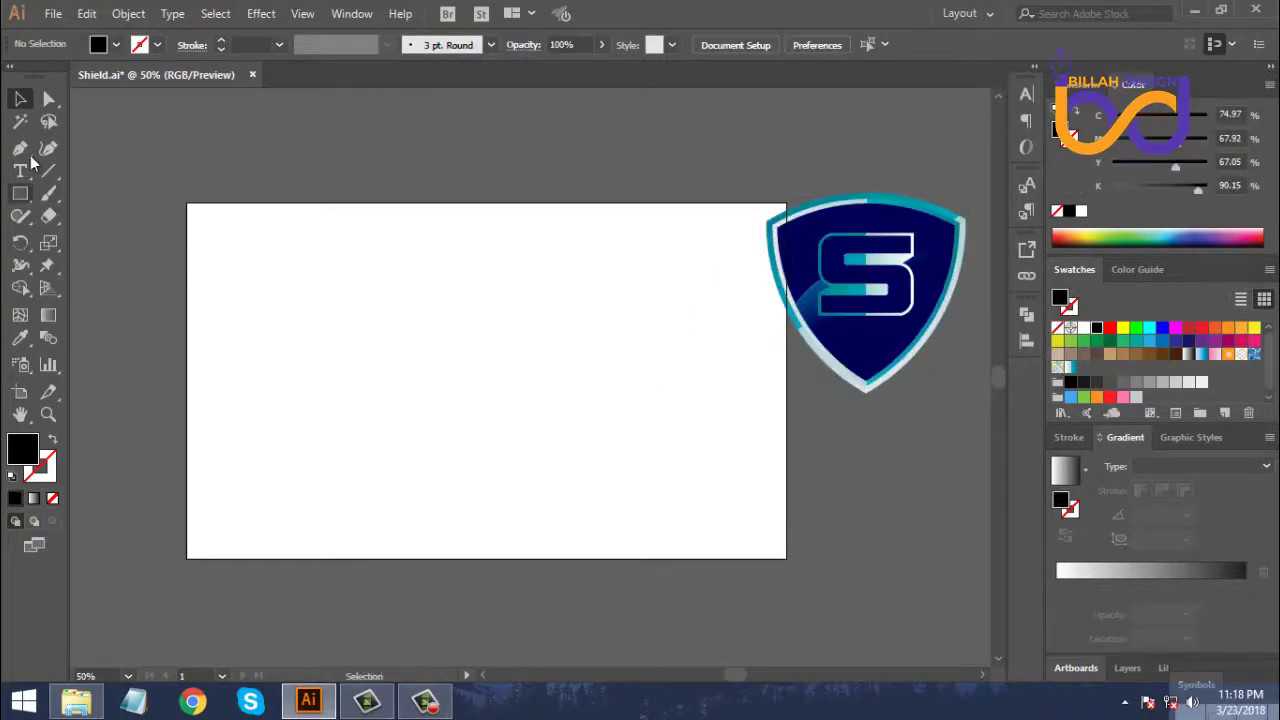
Draw a circle near the artboard centre and make it outline-only.
drag(26, 200, 71, 243)
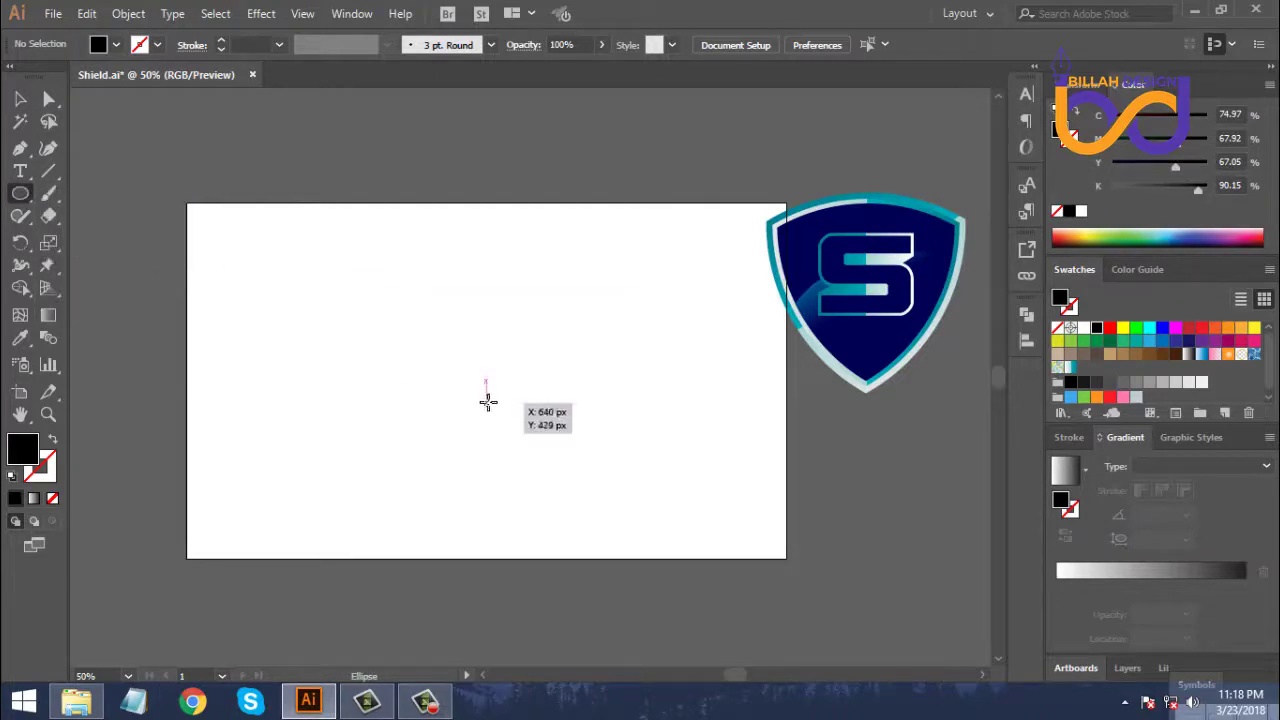
drag(466, 357, 552, 440)
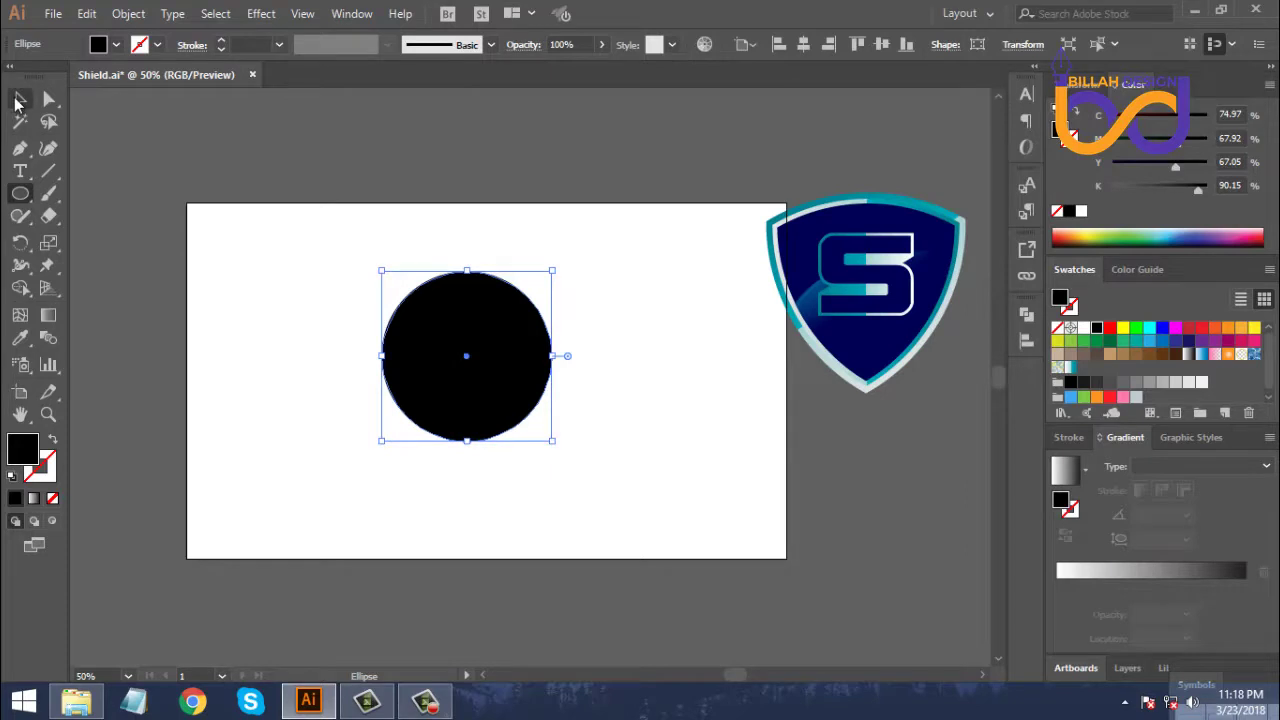
click(18, 100)
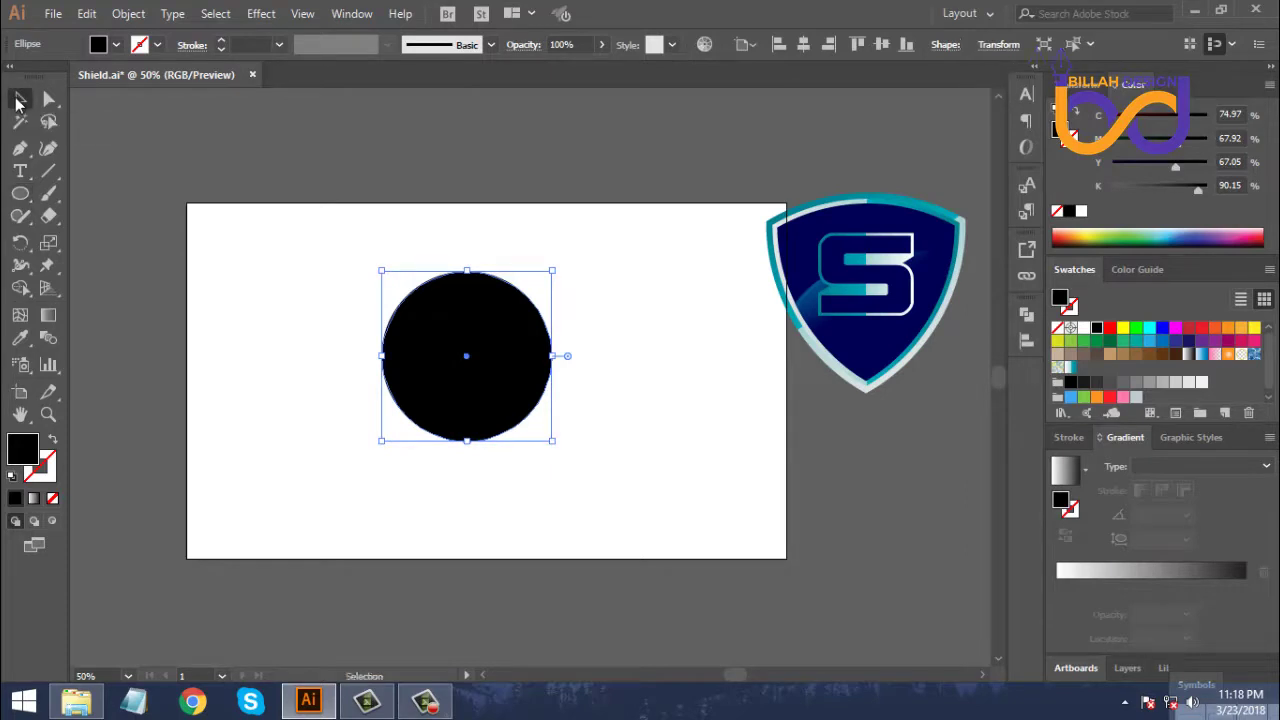
click(55, 441)
click(394, 500)
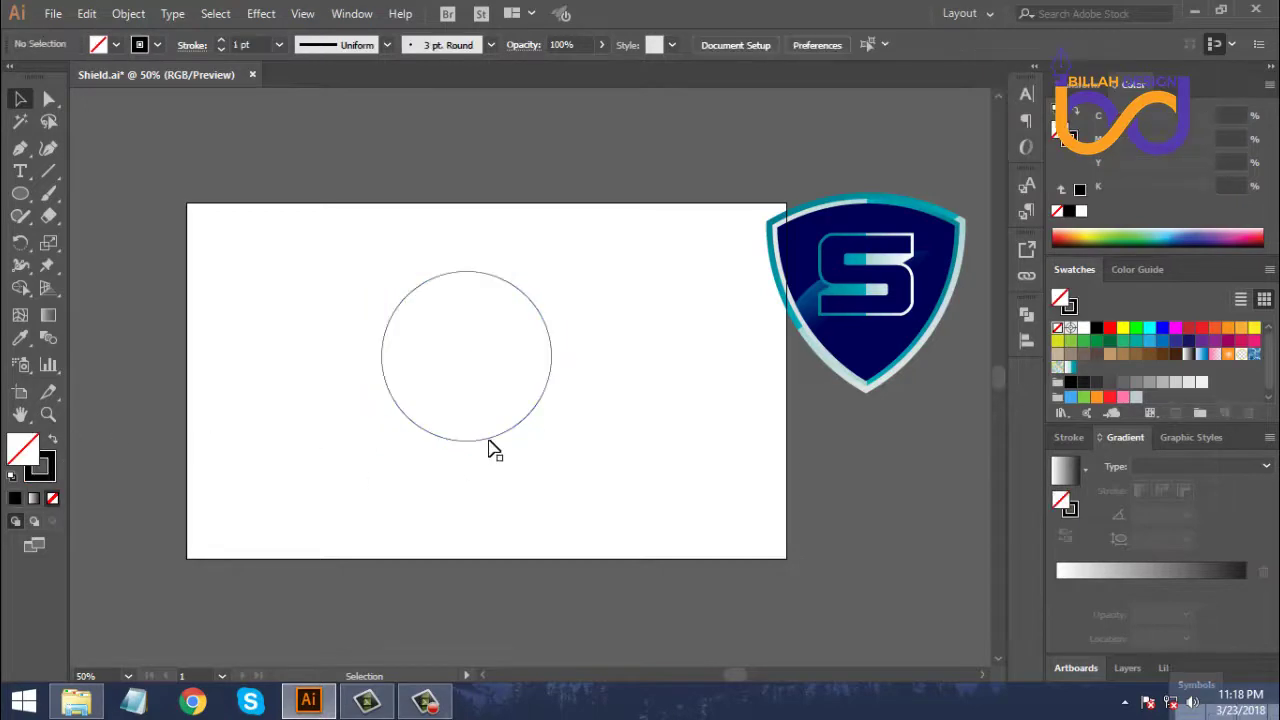
Copy the circle twice: once overlapping to the right, once down to the lower right.
drag(490, 443, 576, 443)
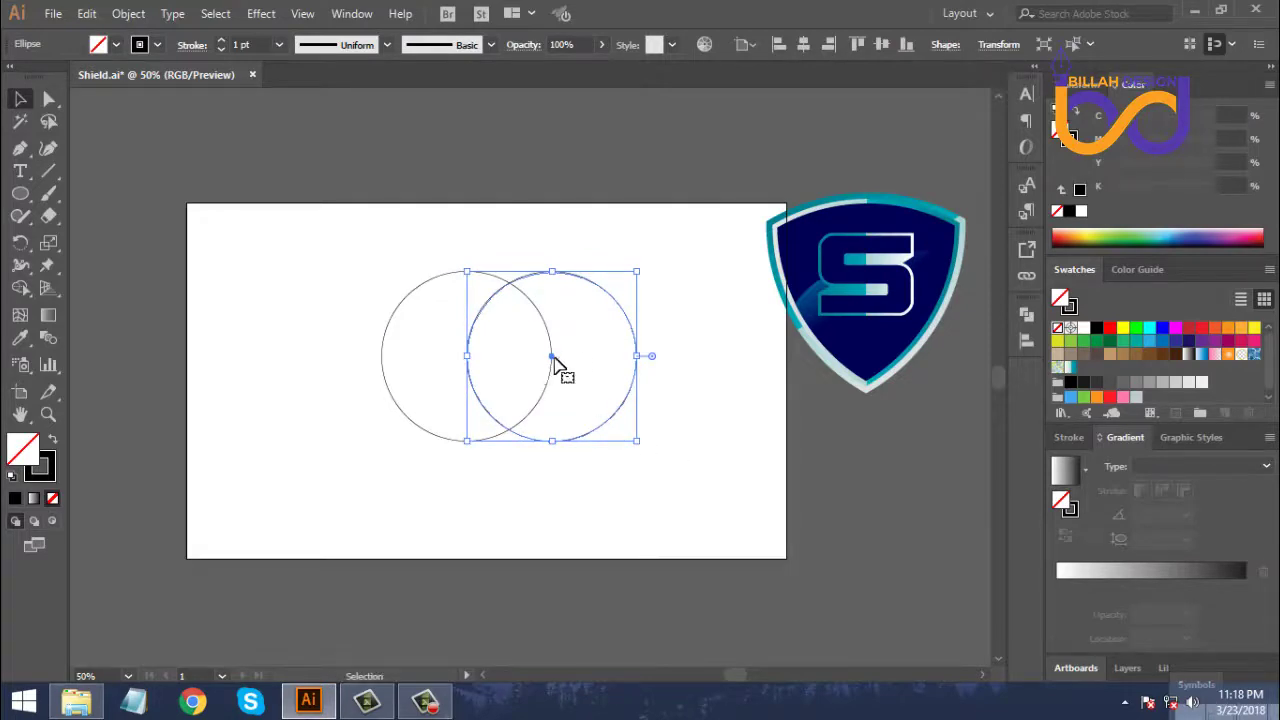
click(620, 527)
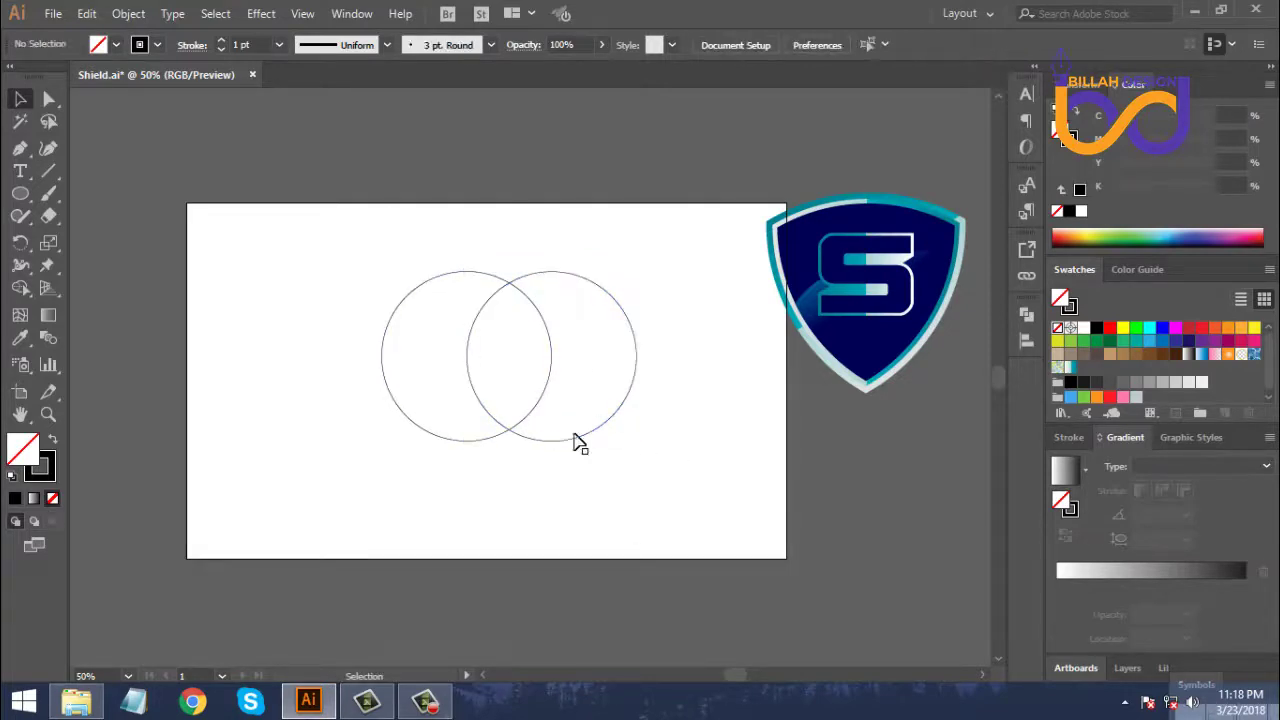
drag(590, 440, 783, 549)
click(557, 523)
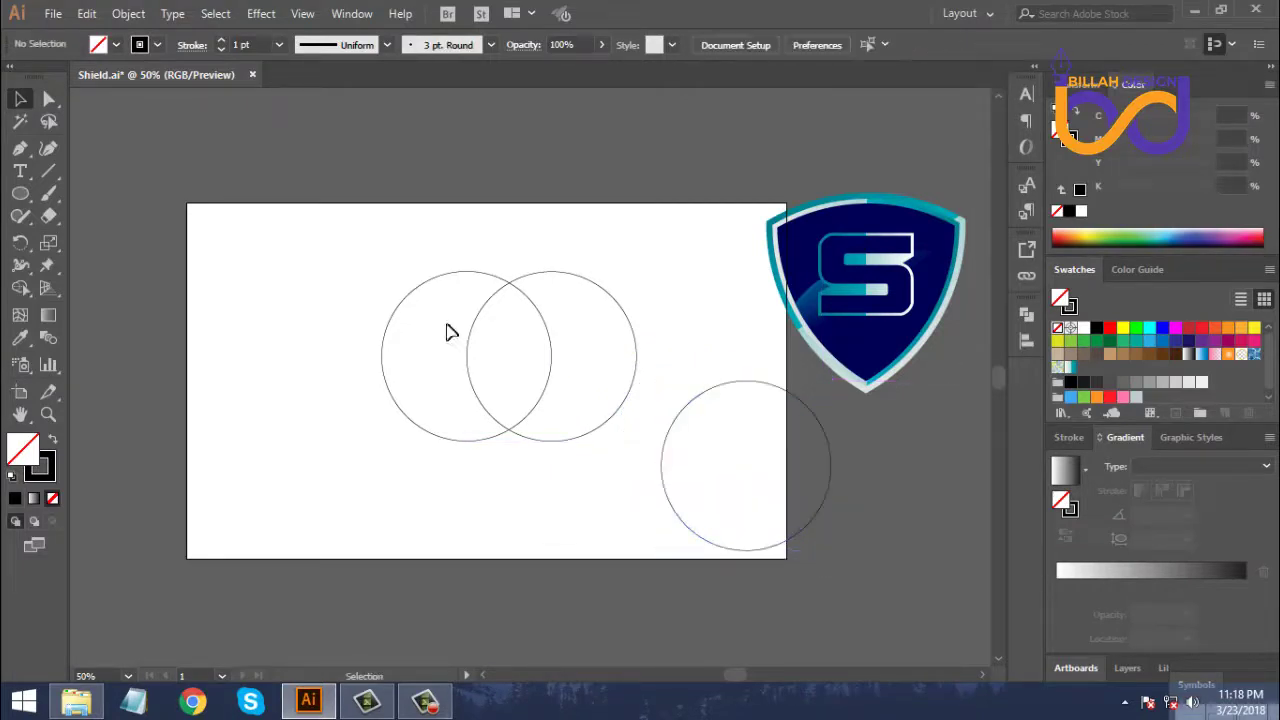
drag(407, 220, 519, 313)
Group the two overlapping circles and move the third circle below them.
right_click(519, 313)
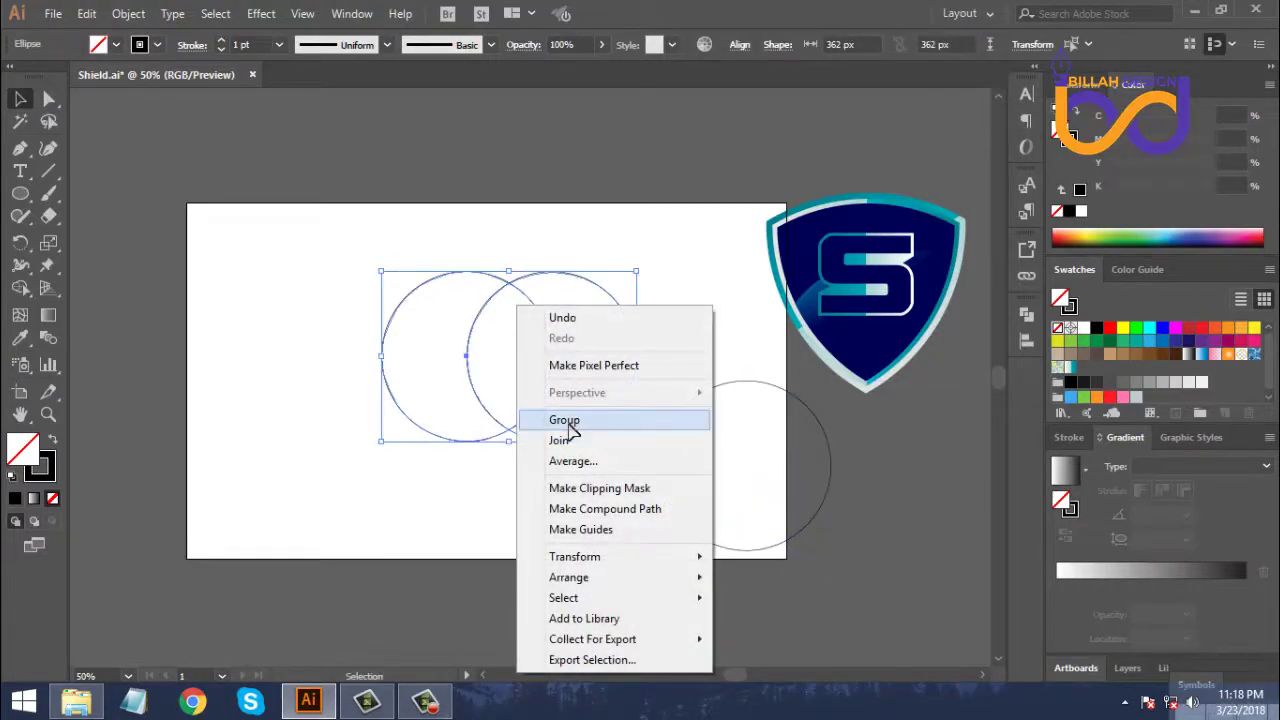
click(566, 424)
click(506, 517)
drag(765, 551, 533, 520)
Centre all three circles horizontally with Horizontal Align Center.
drag(603, 198, 466, 452)
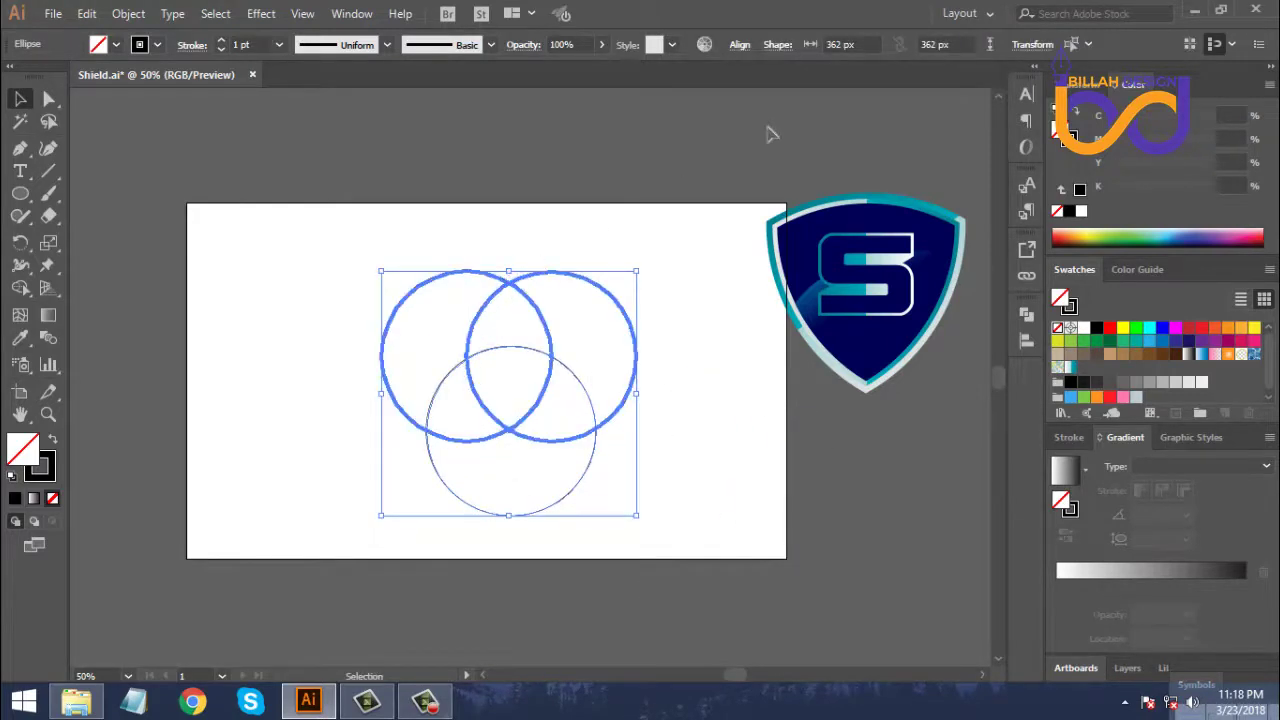
click(1027, 341)
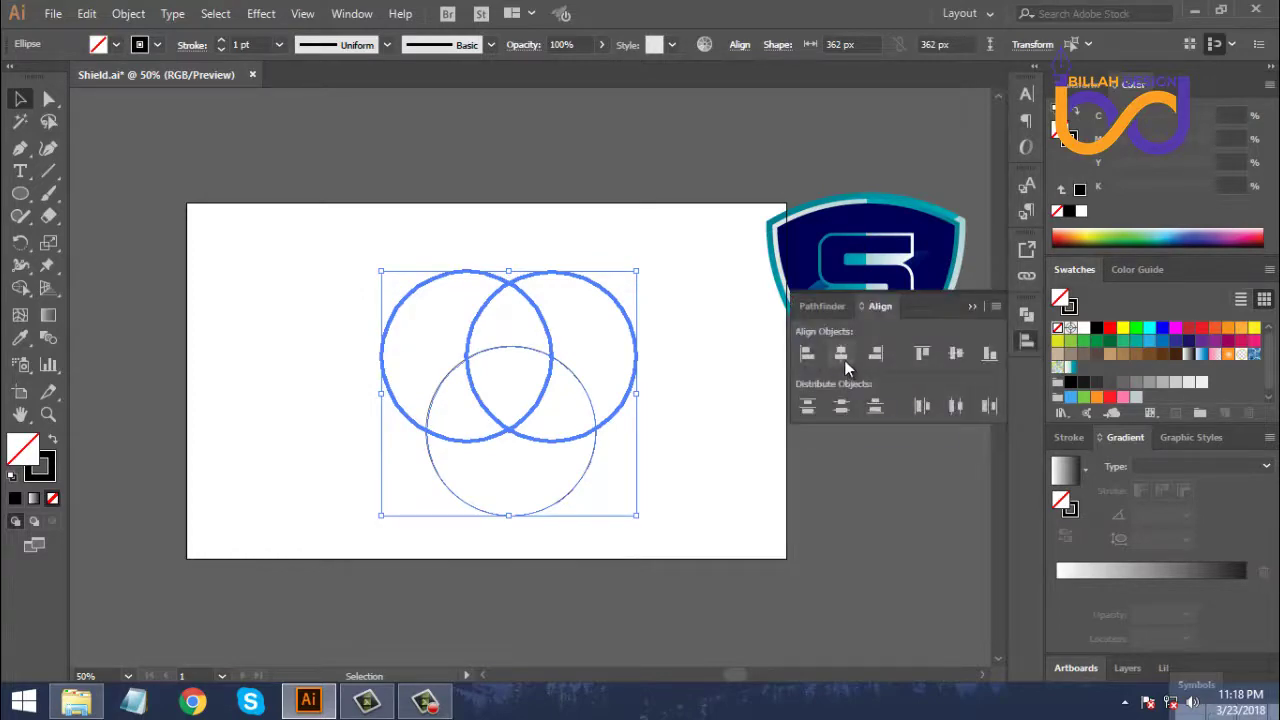
click(842, 357)
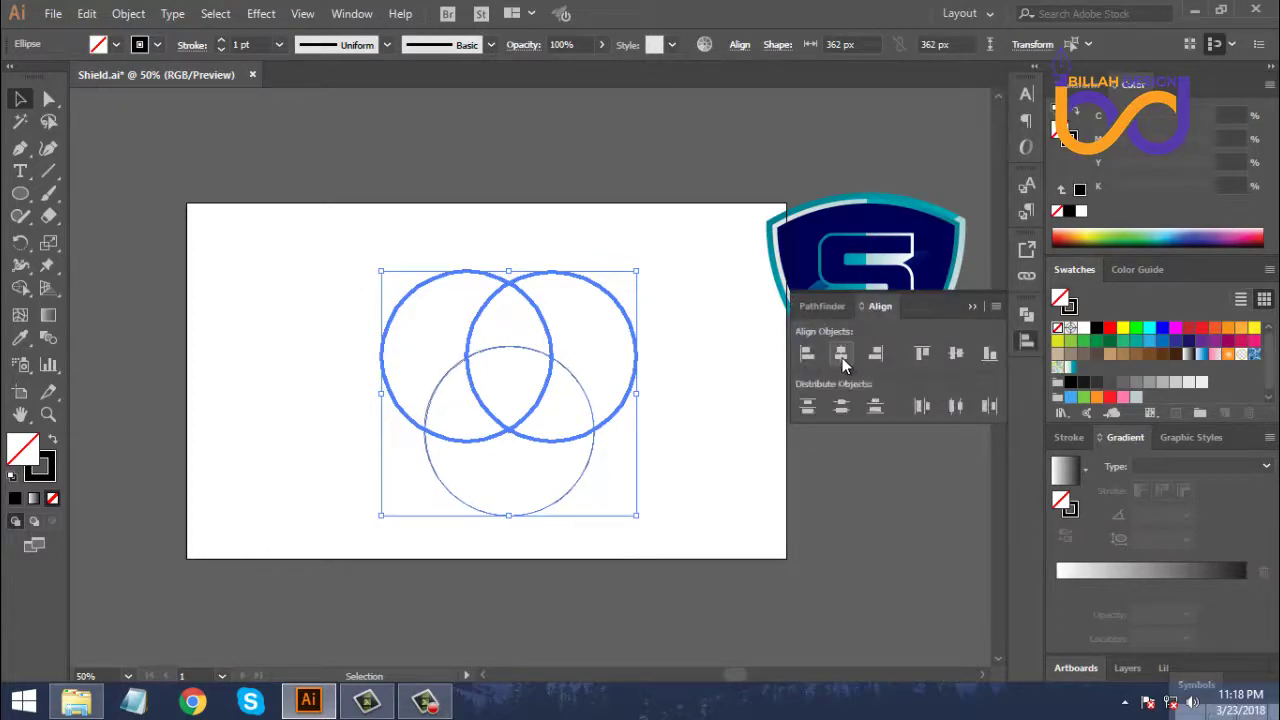
click(1027, 341)
click(565, 550)
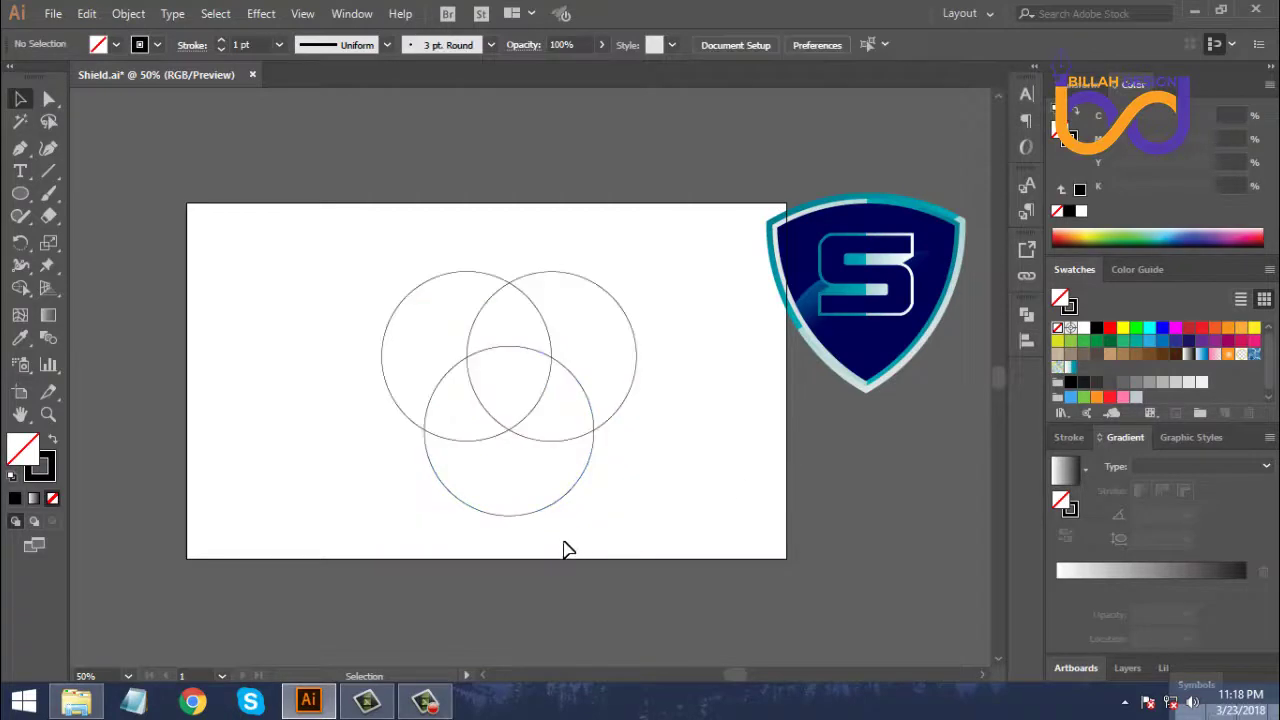
Nudge the lower circle into its interlocking position and select all three circles.
drag(564, 546, 460, 492)
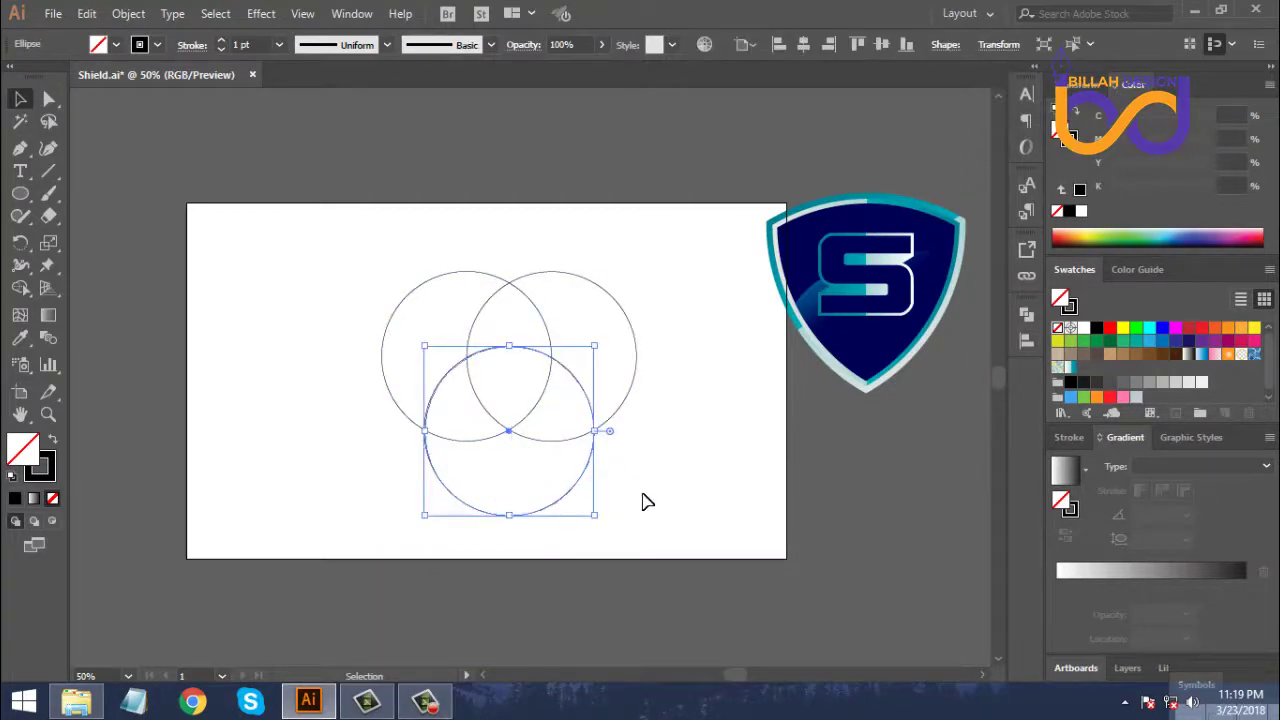
key(Up)
key(Up)
key(Up)
key(Up)
key(Up)
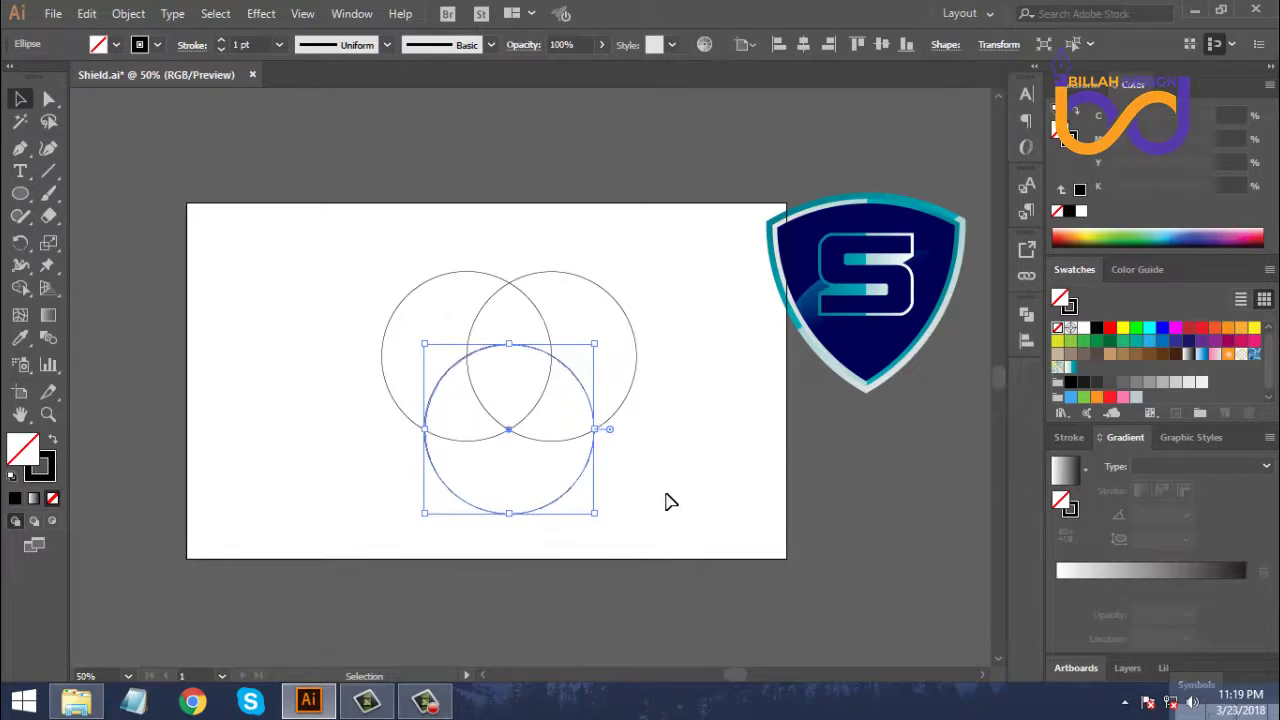
key(Down)
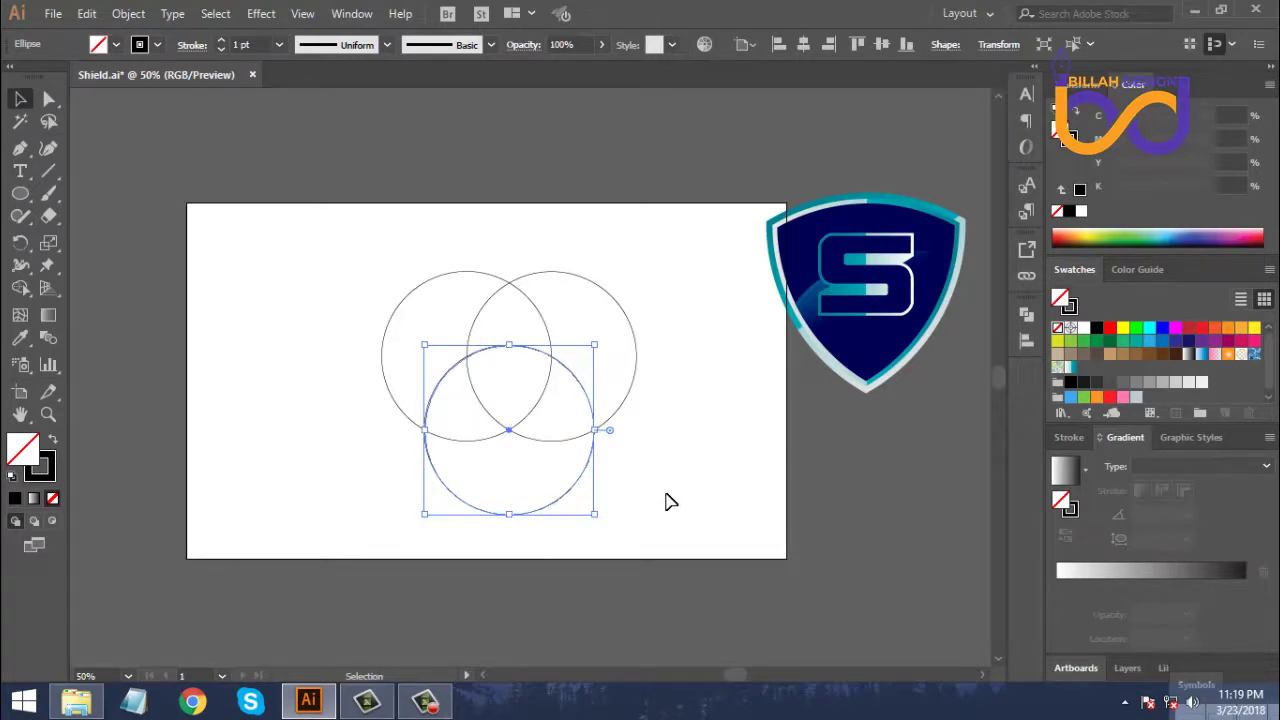
click(670, 501)
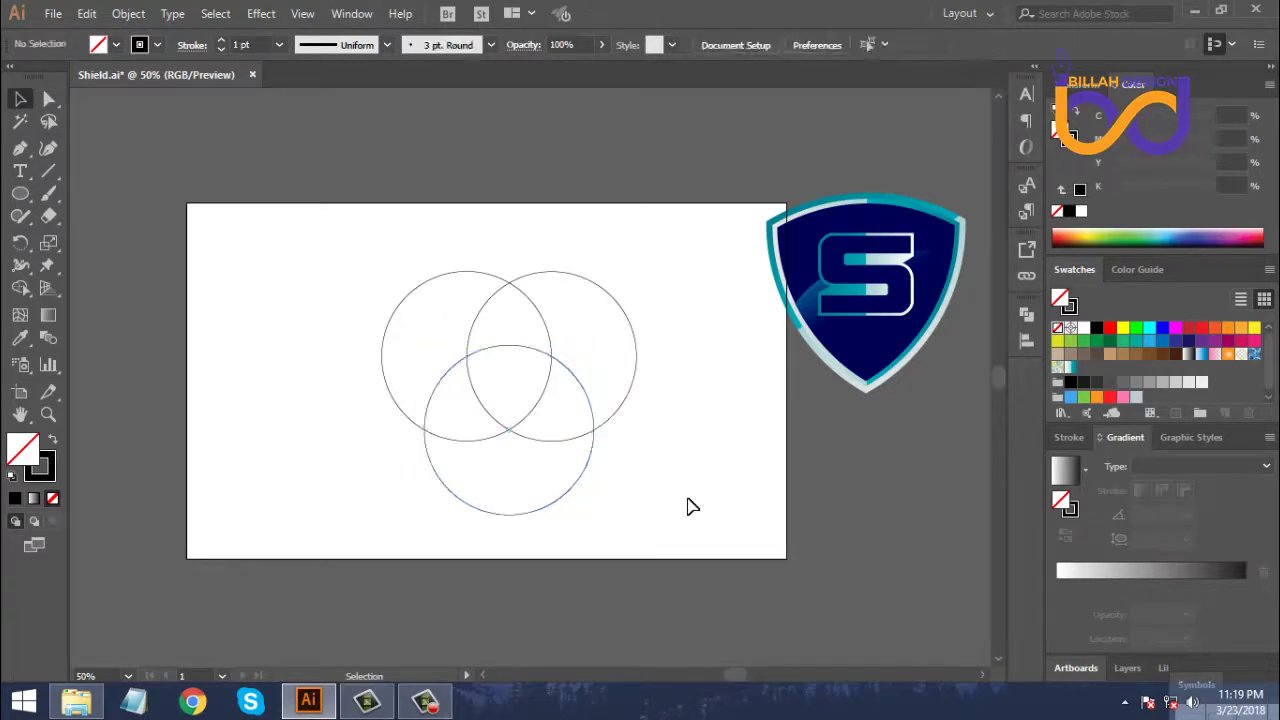
drag(437, 334, 620, 467)
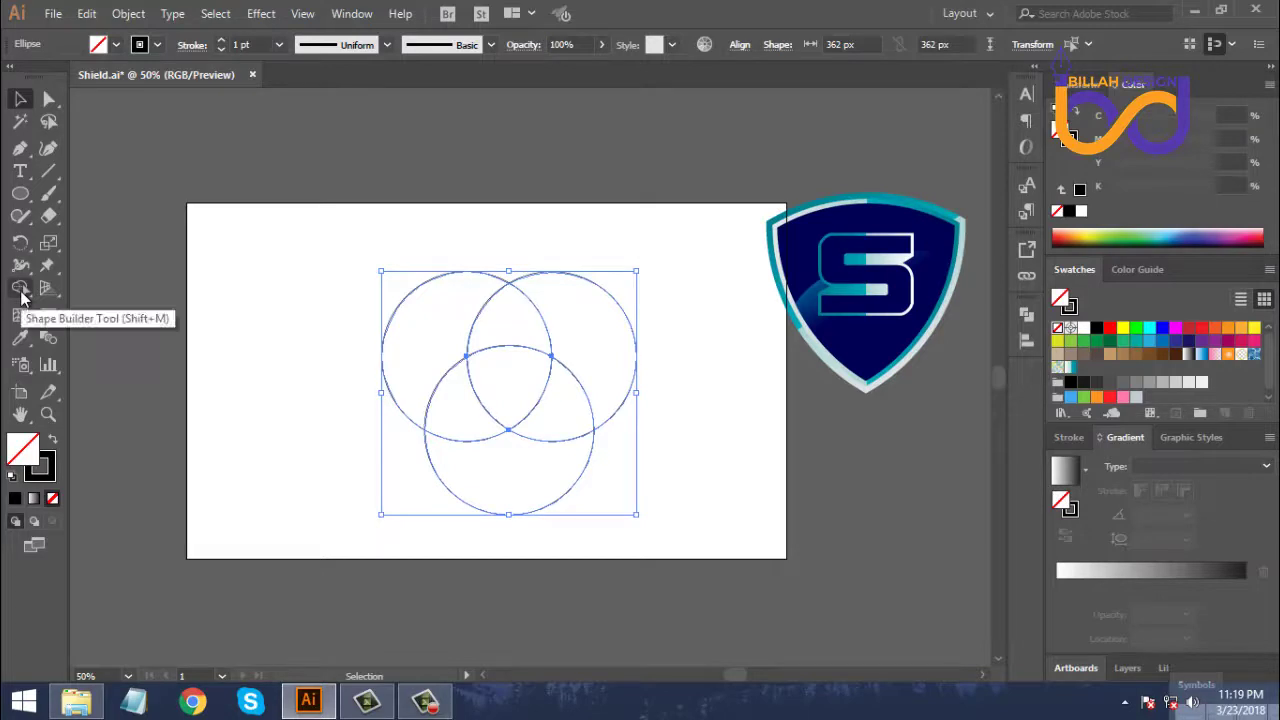
With Shape Builder, delete the outer crescents and lower lobes, keeping the central lens split in two.
click(21, 290)
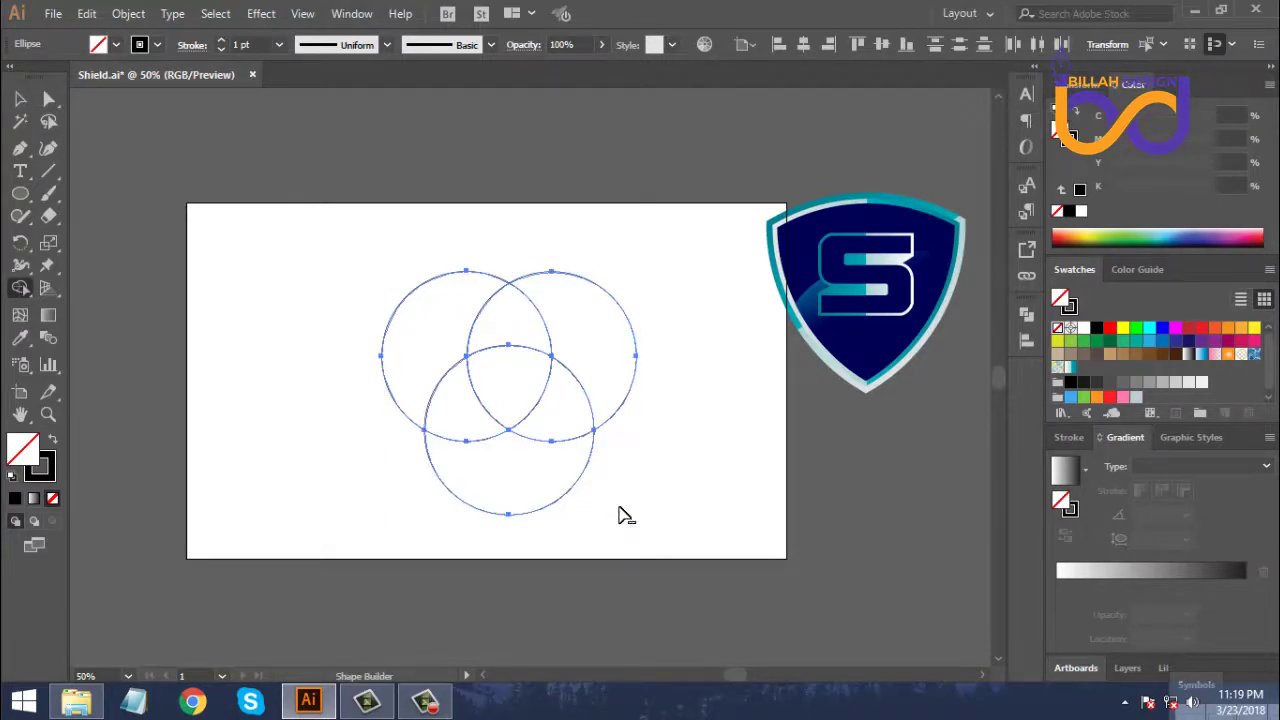
alt+click(527, 478)
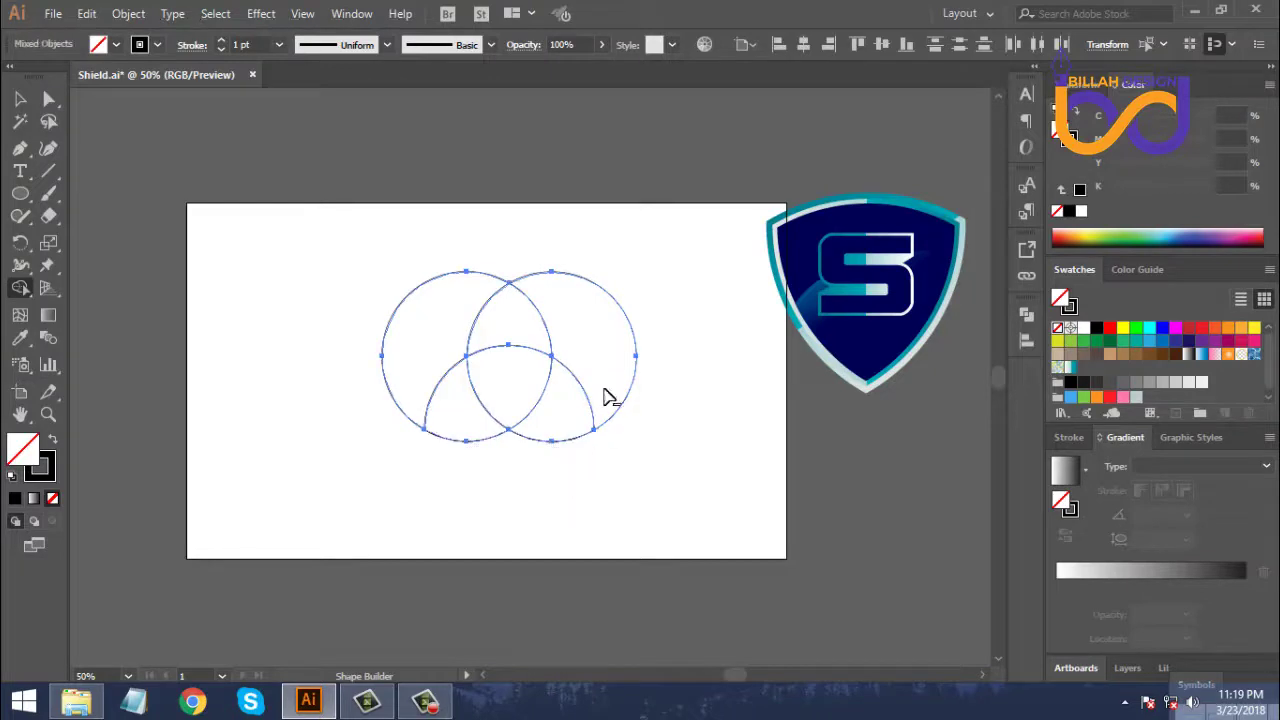
alt+click(606, 282)
alt+click(446, 288)
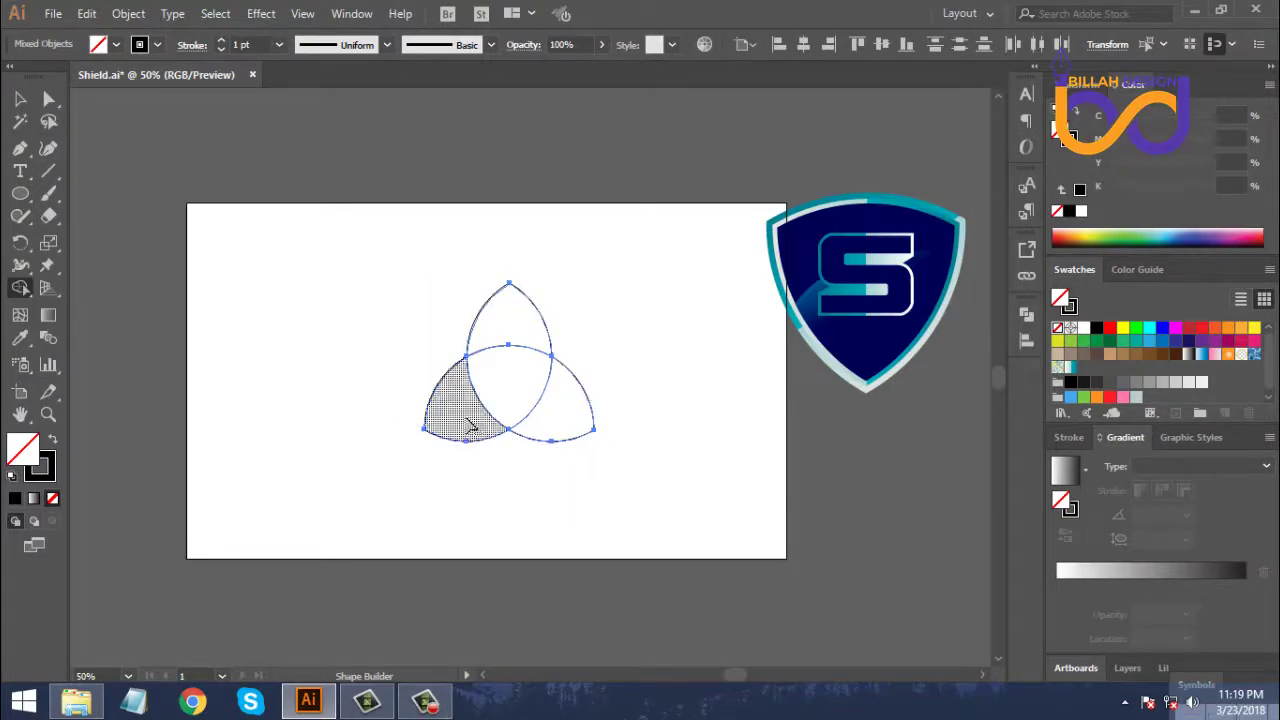
alt+click(455, 414)
drag(578, 432, 682, 500)
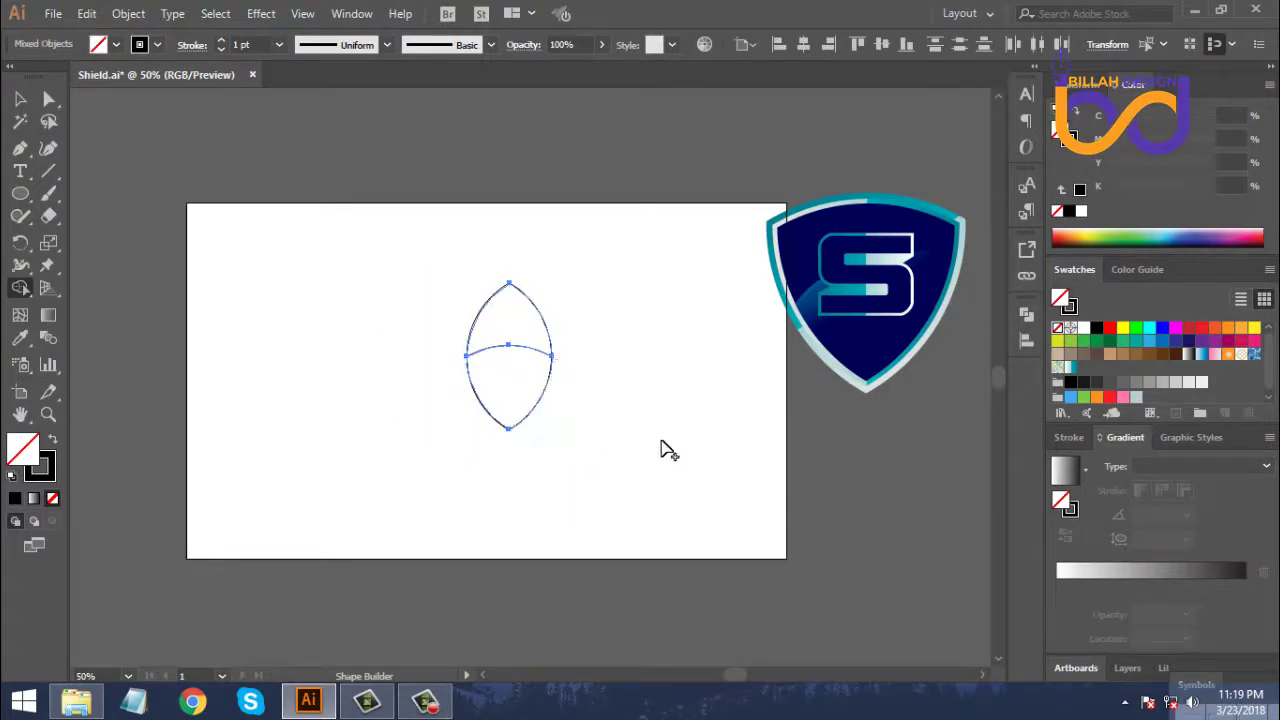
click(518, 325)
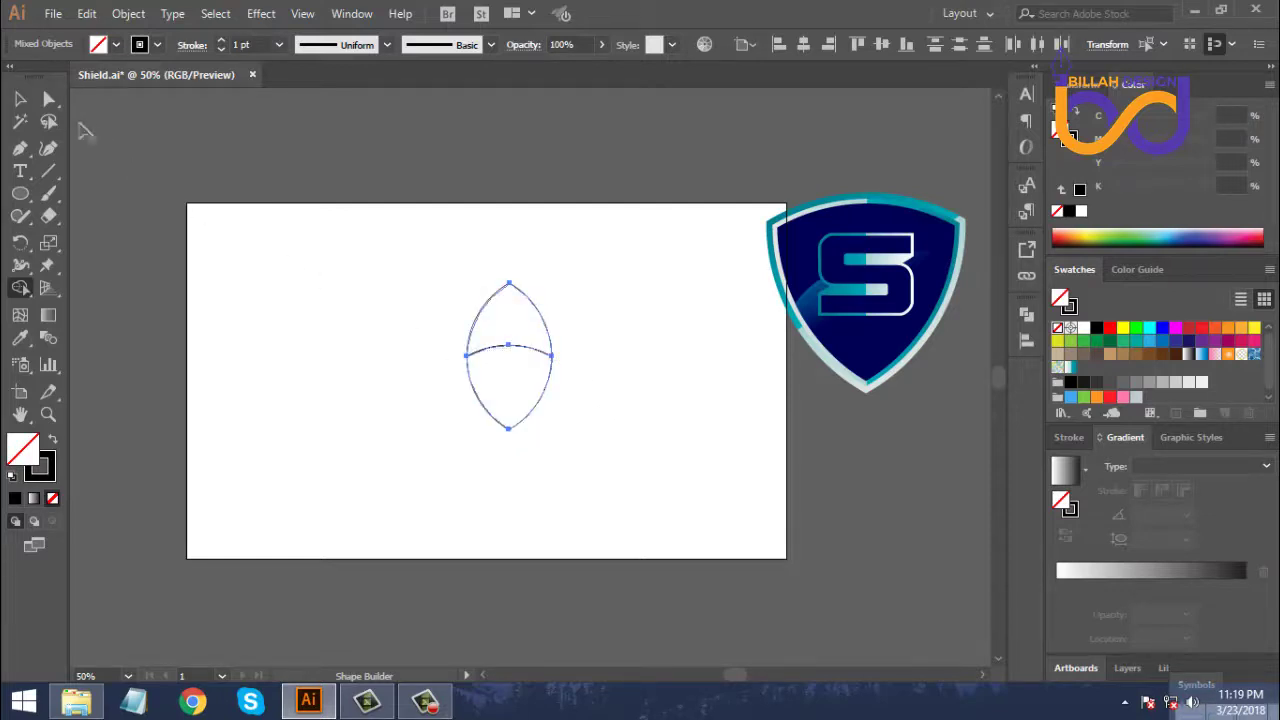
click(20, 98)
click(343, 471)
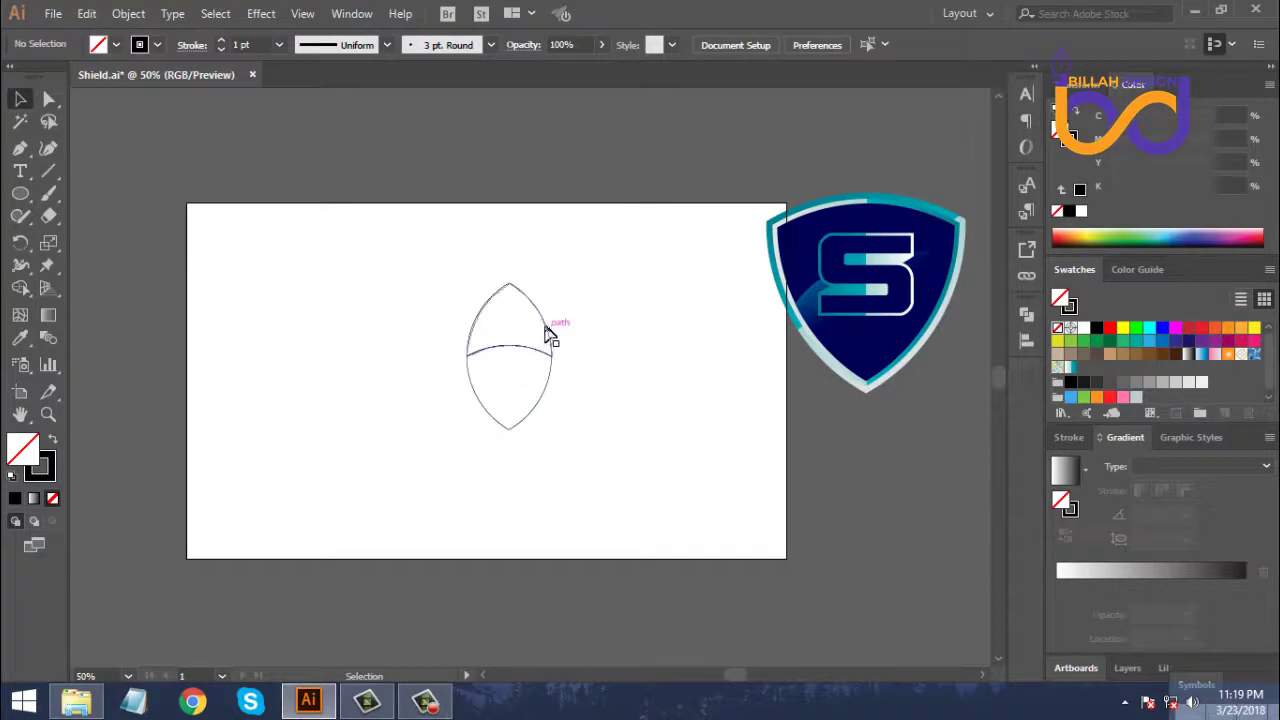
Separate the lens pieces and rotate the arch piece 180° into a shield below the other.
drag(549, 334, 384, 292)
click(603, 437)
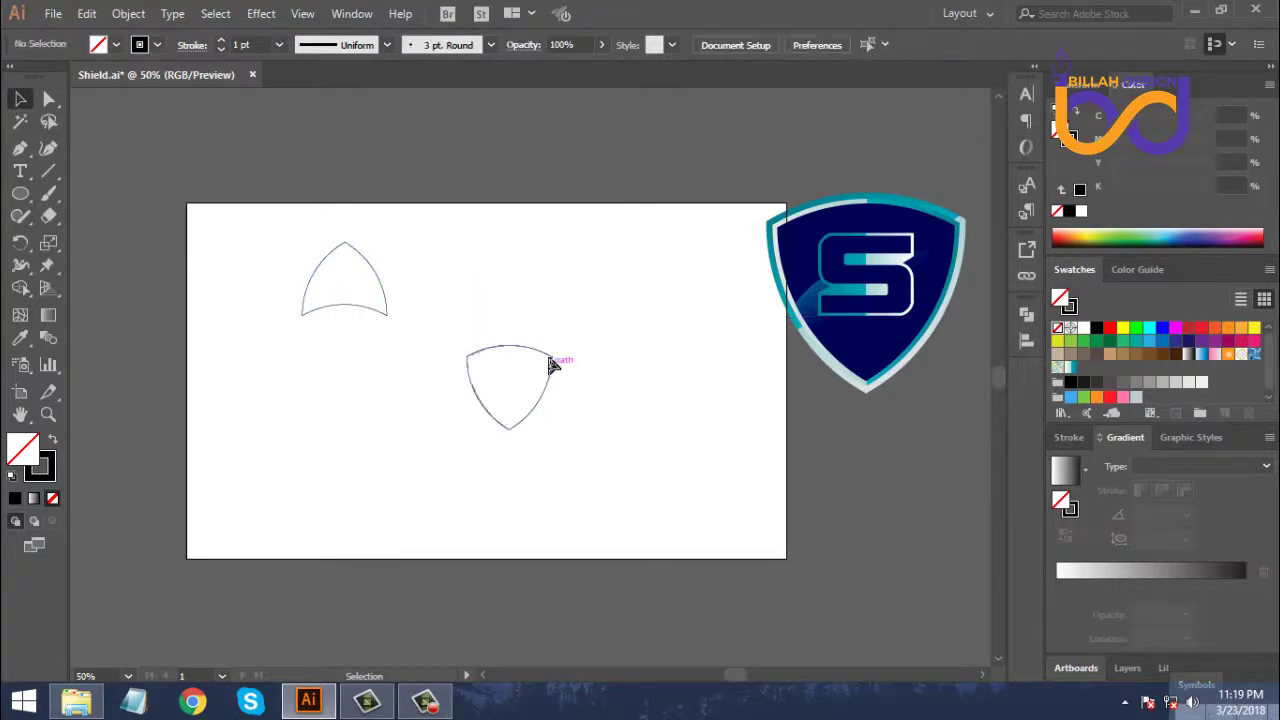
drag(551, 365, 500, 316)
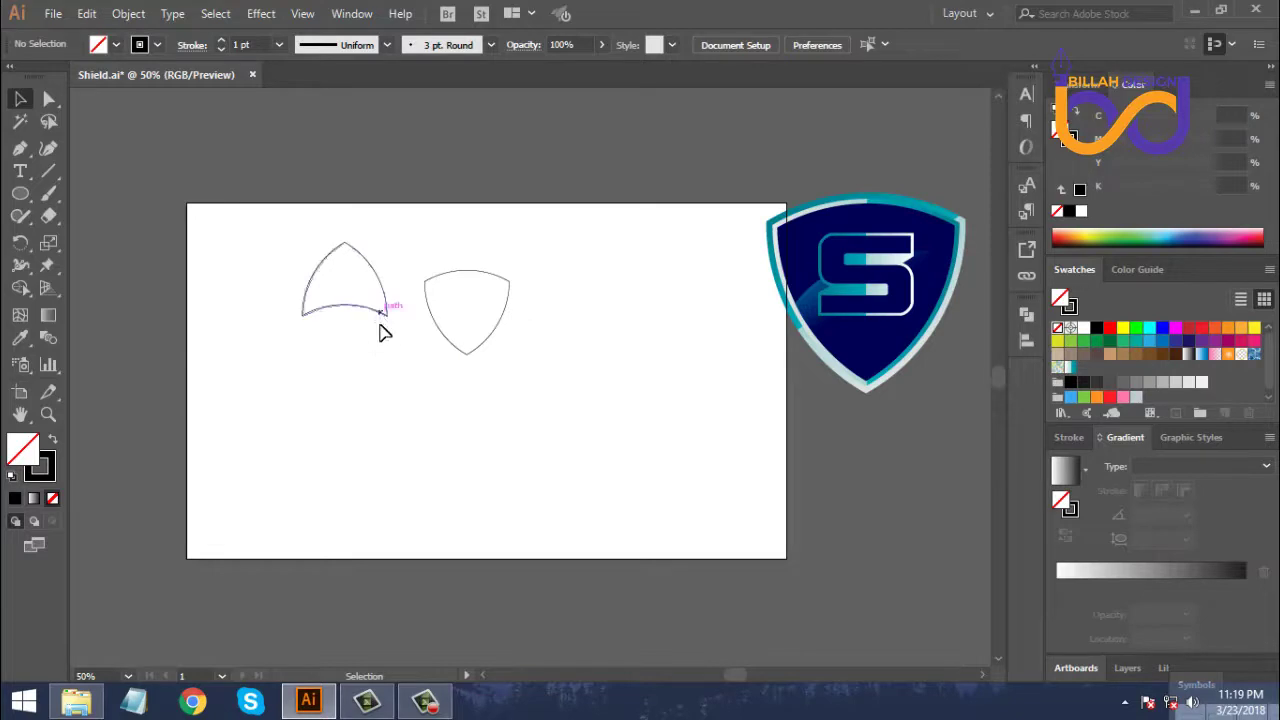
drag(381, 322, 390, 436)
drag(395, 347, 266, 423)
click(380, 503)
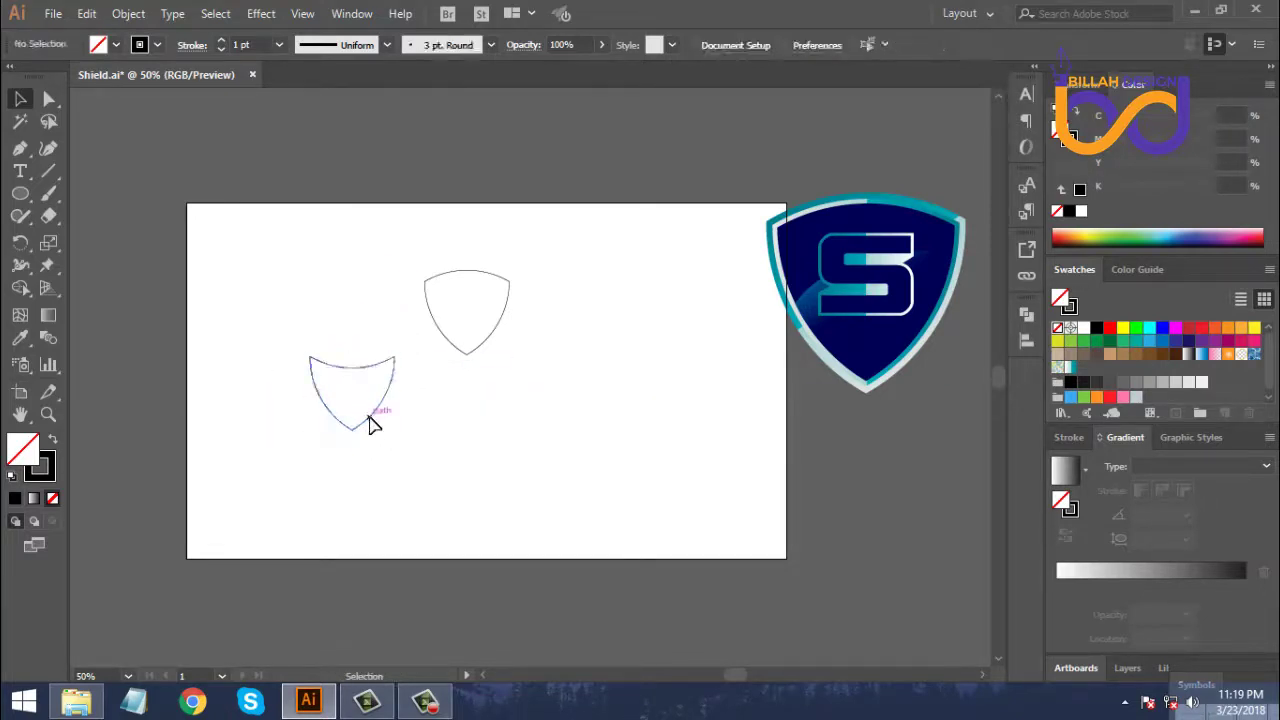
drag(369, 420, 481, 451)
Stack both shields at the artboard's left side and duplicate the upper shield to its right.
click(563, 490)
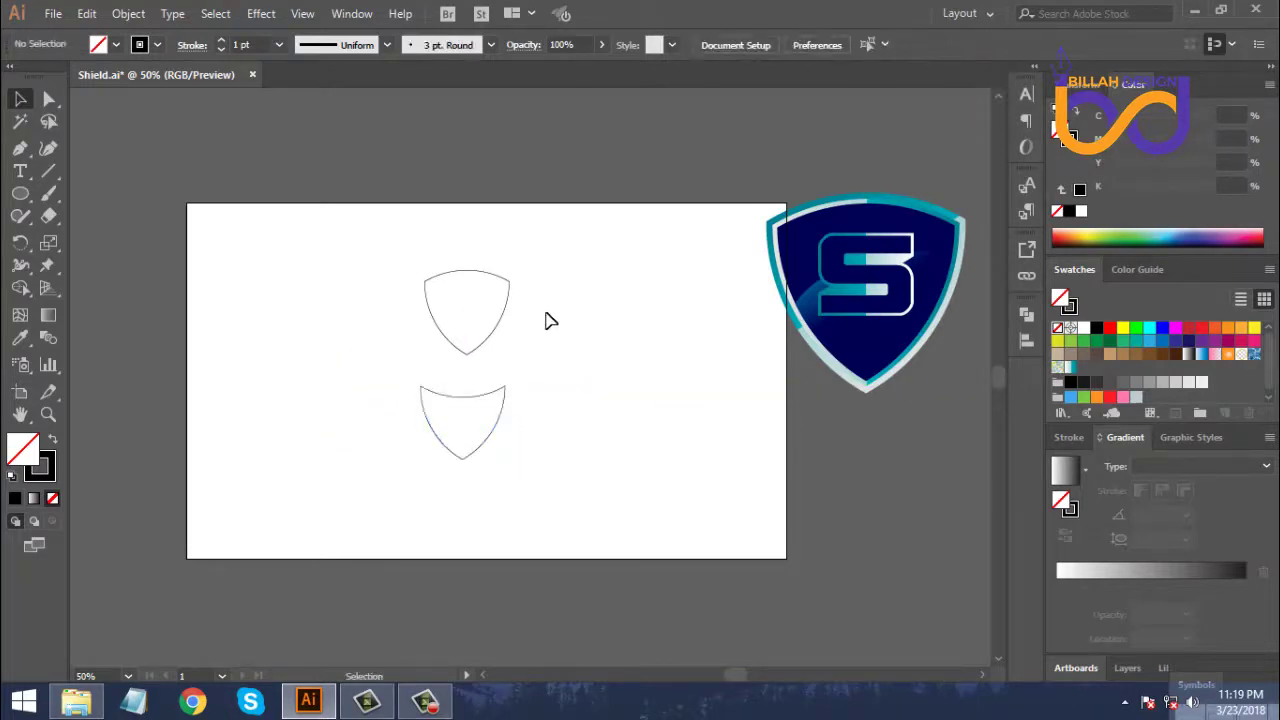
drag(543, 320, 312, 378)
click(430, 506)
drag(460, 494, 449, 493)
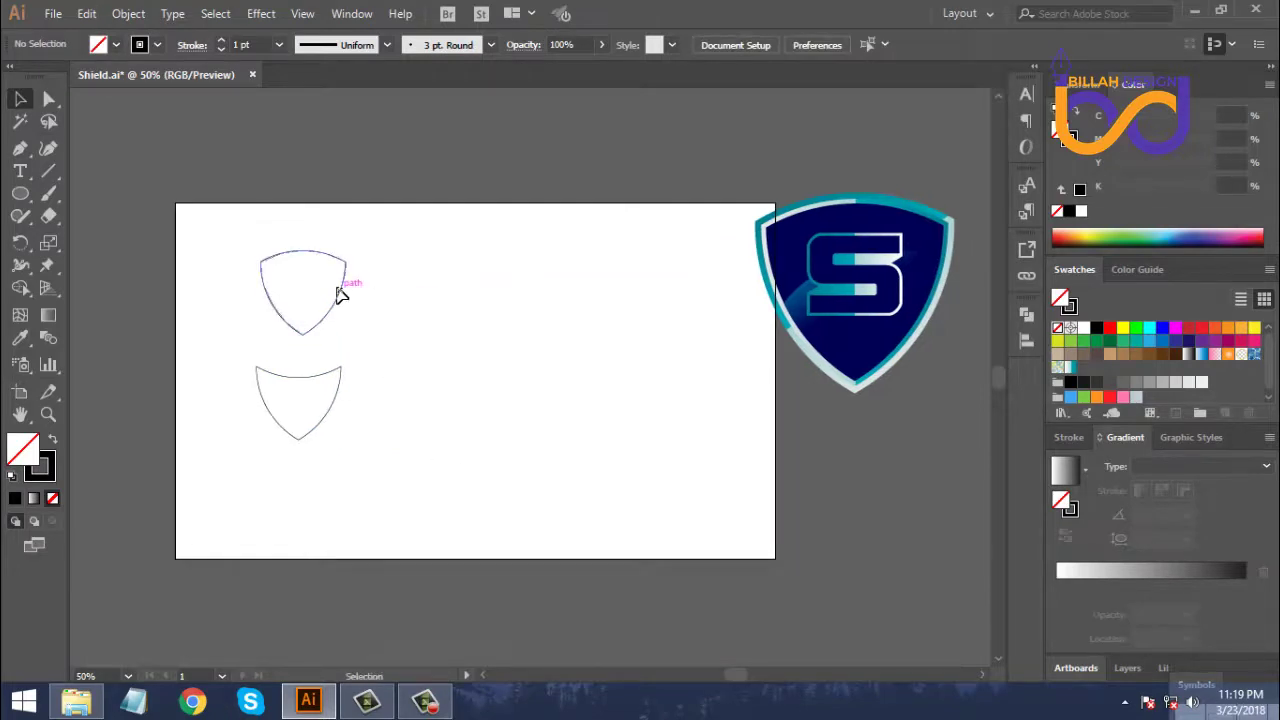
drag(338, 293, 334, 292)
drag(800, 314, 842, 329)
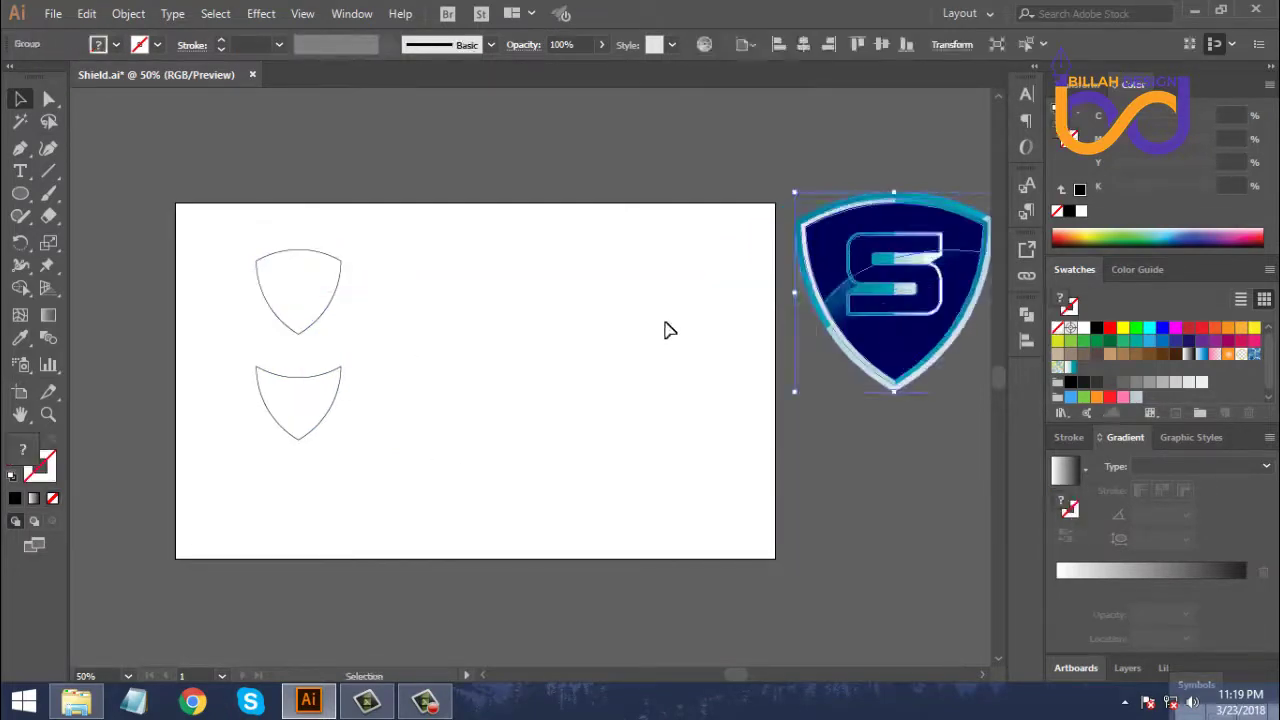
click(668, 329)
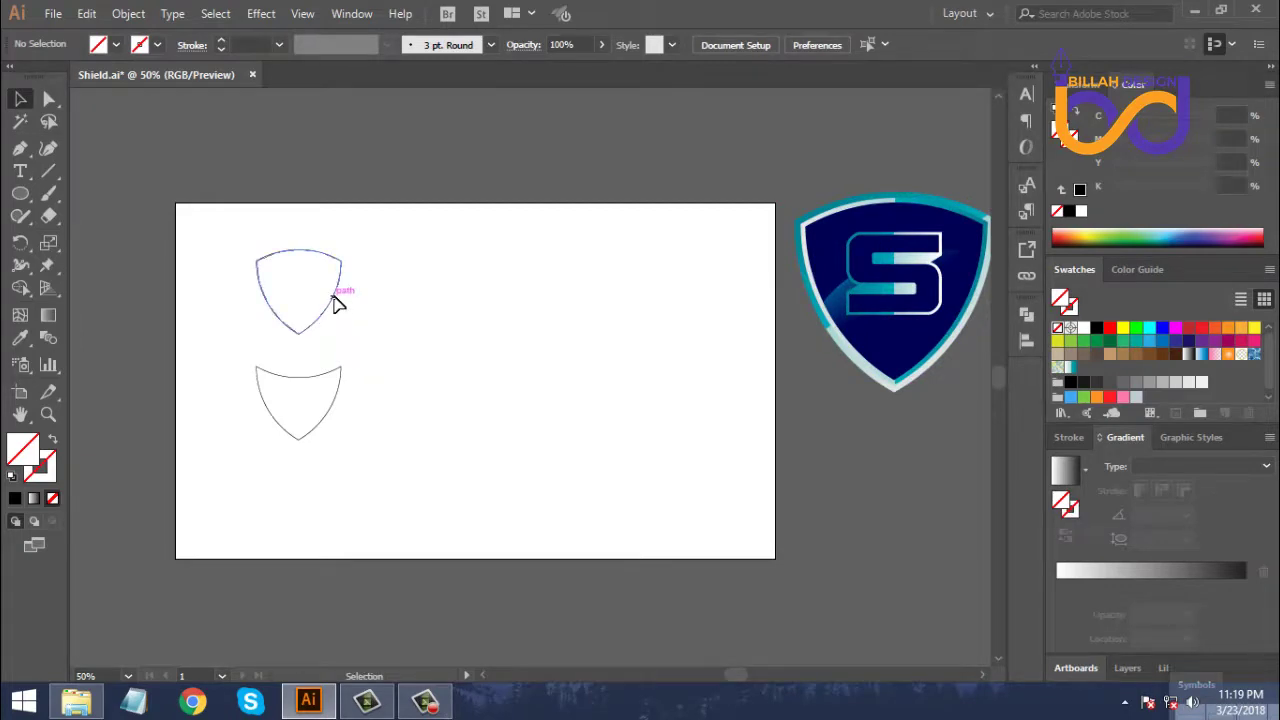
drag(336, 303, 455, 304)
click(443, 363)
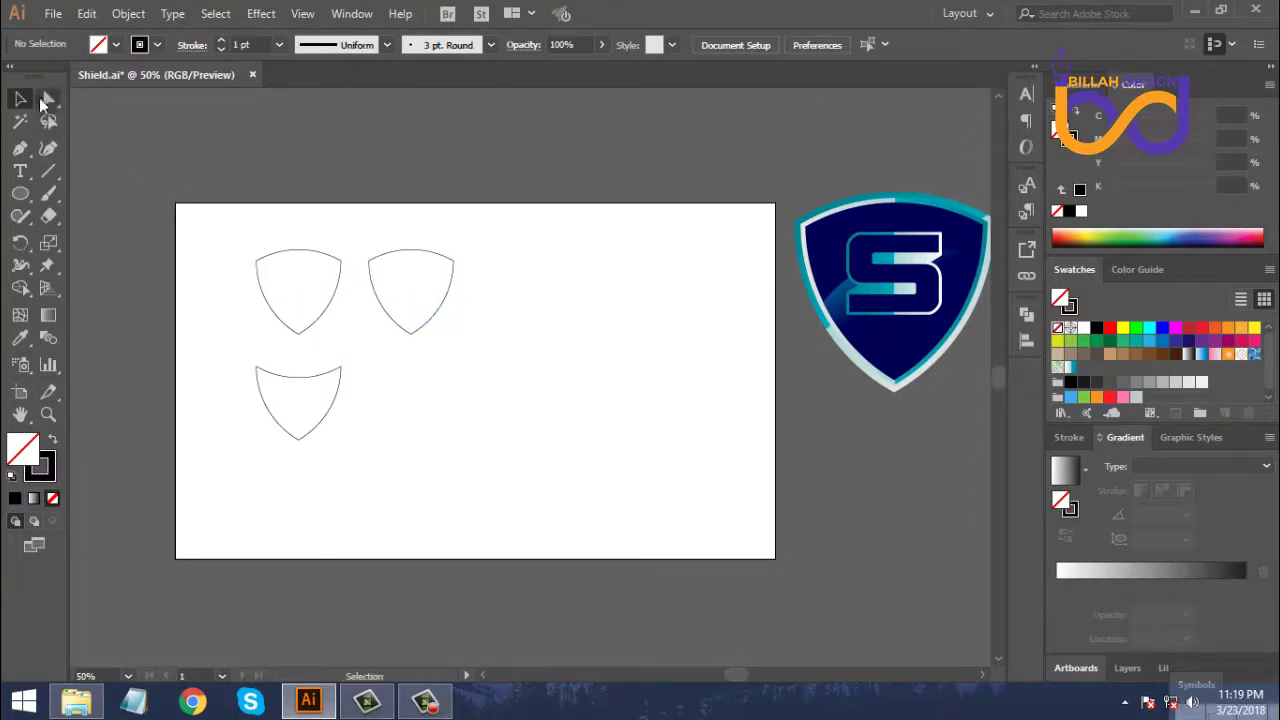
Raise the copied shield's top anchors into a peak and duplicate the first shield further right.
click(56, 99)
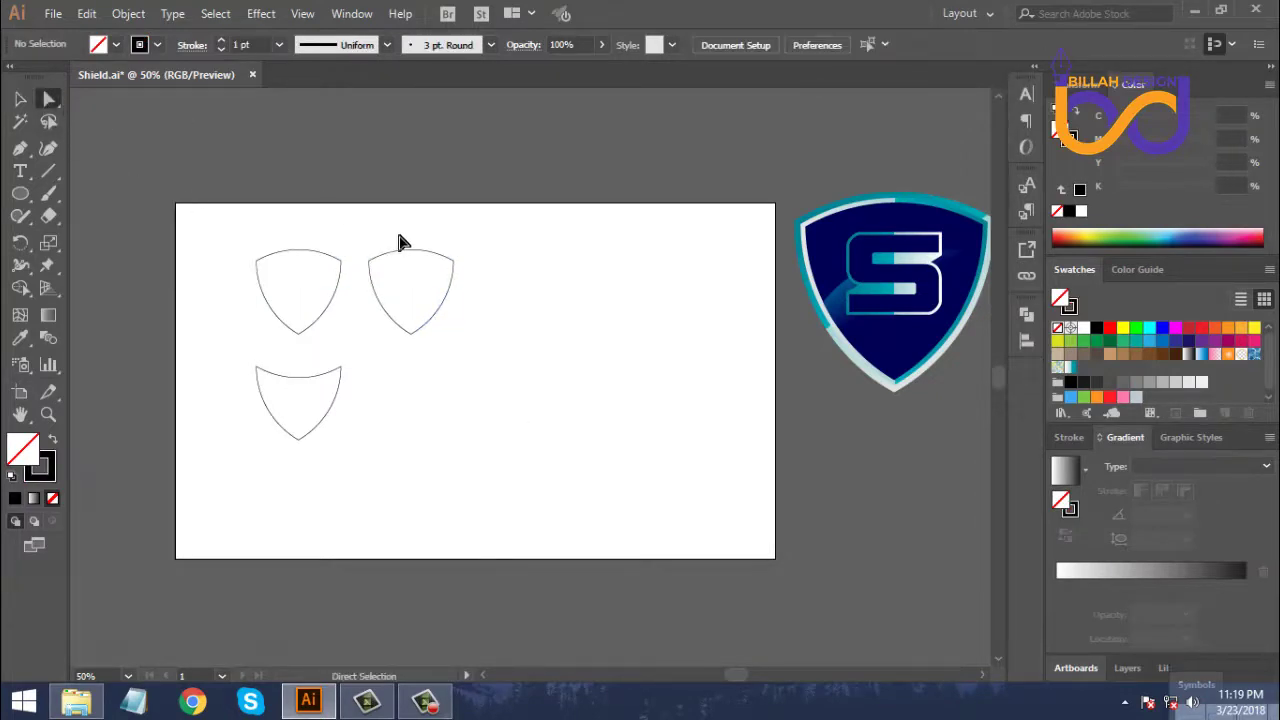
drag(417, 263, 422, 268)
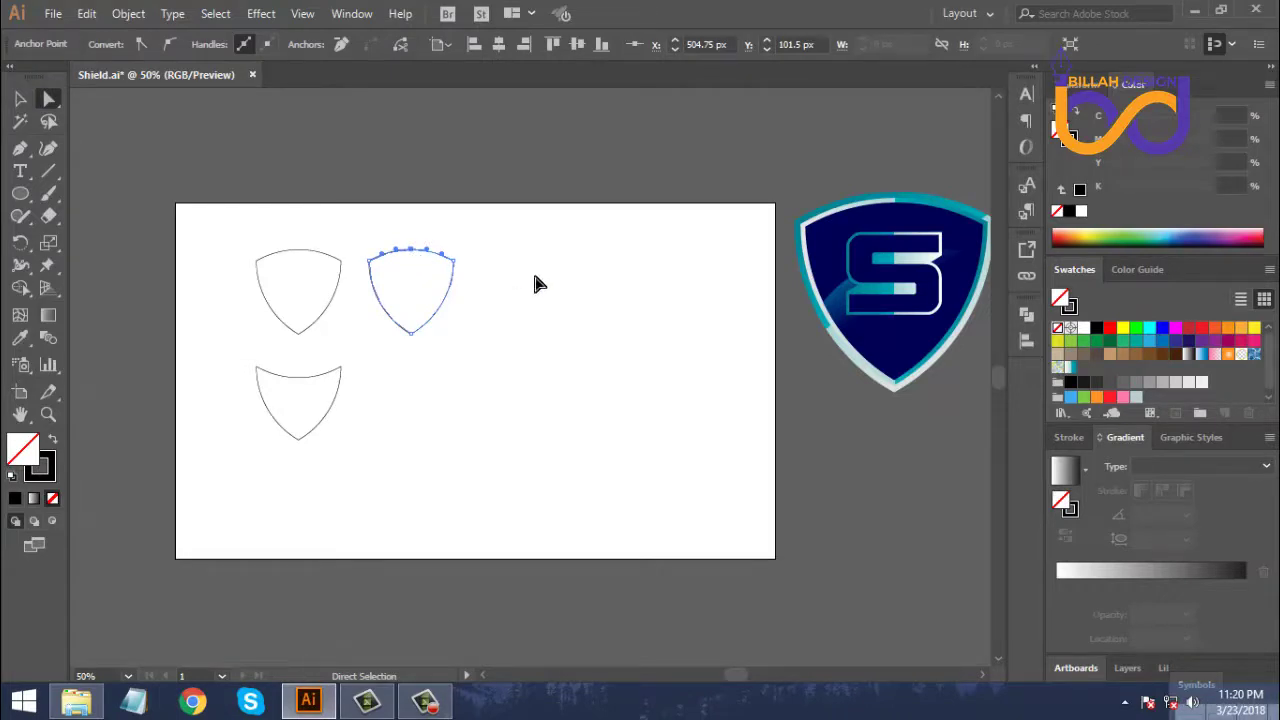
key(Up)
key(Up)
key(Up)
key(Up)
key(Up)
key(Up)
click(535, 285)
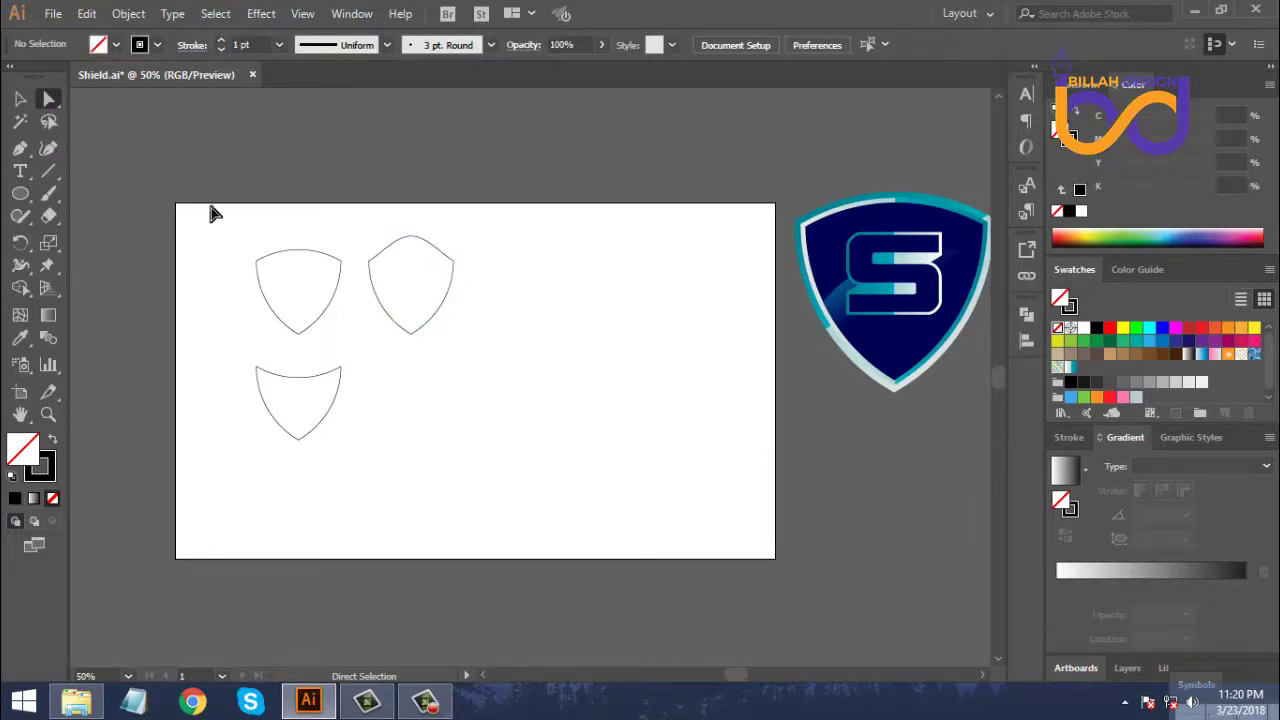
click(20, 98)
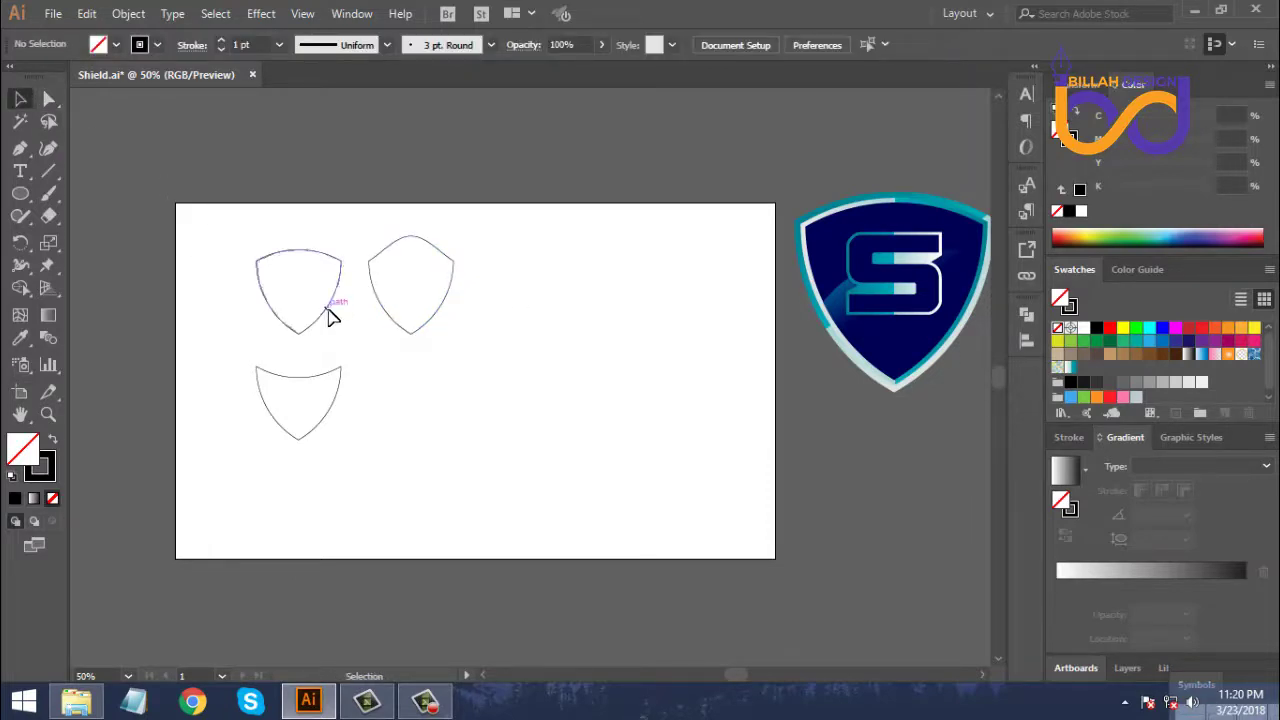
drag(333, 316, 556, 346)
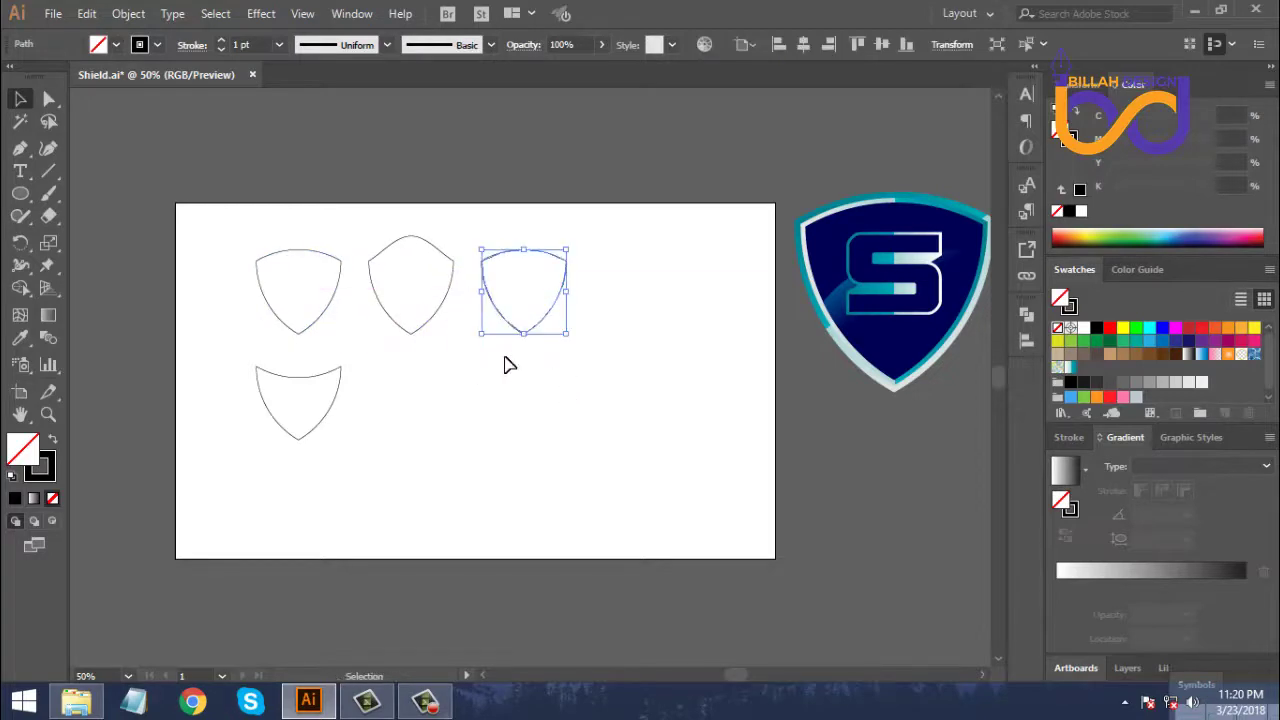
Draw a small circle at the third shield's top-left corner and copy it to the top-right corner.
click(27, 202)
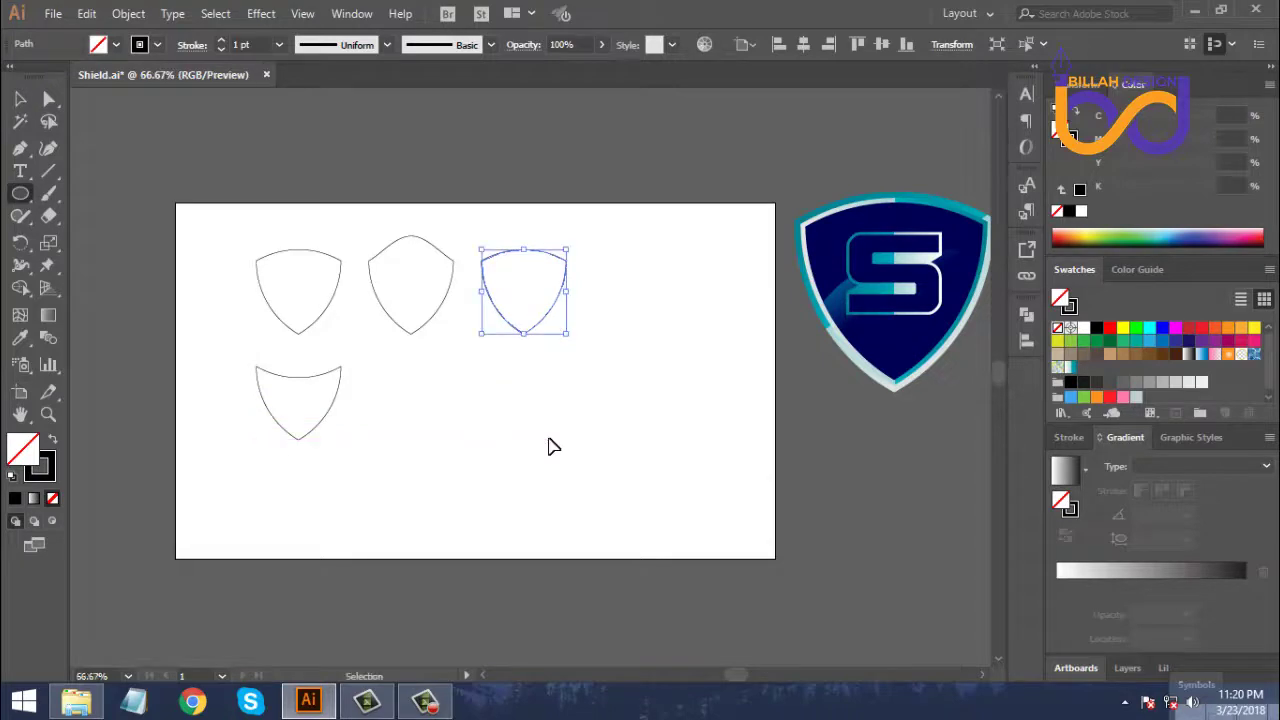
key(ctrl+equal)
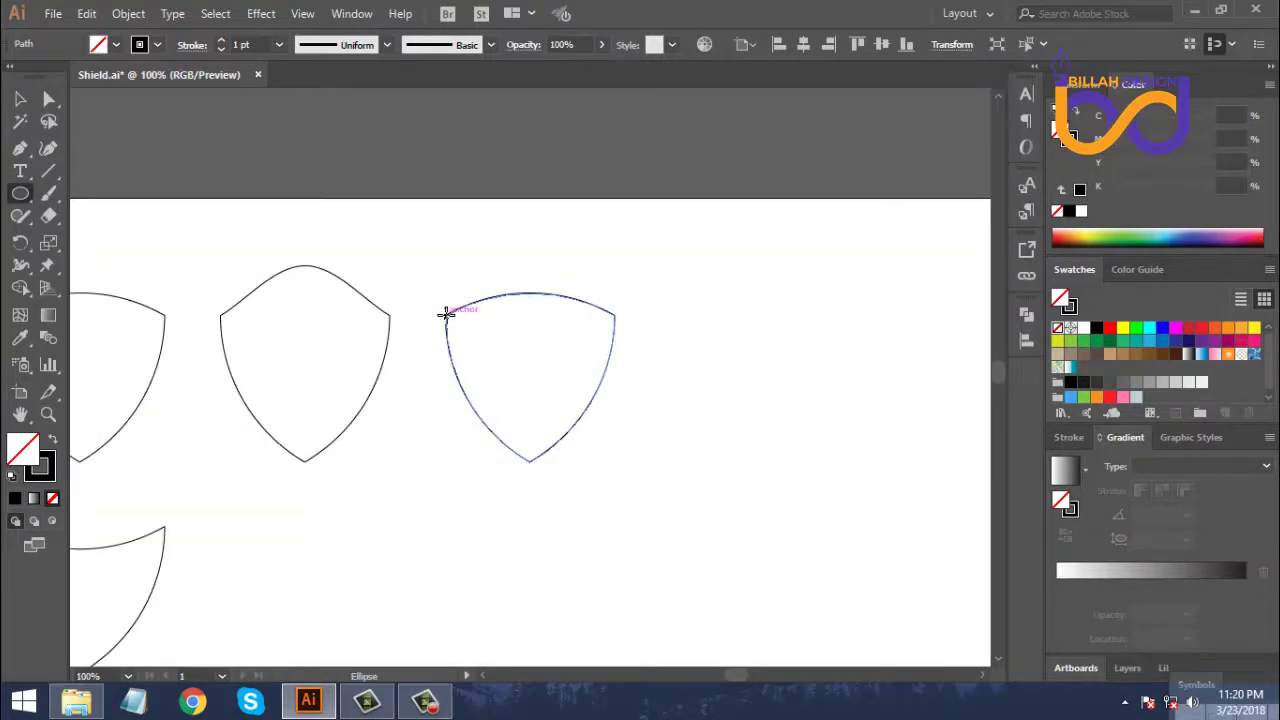
drag(446, 314, 466, 327)
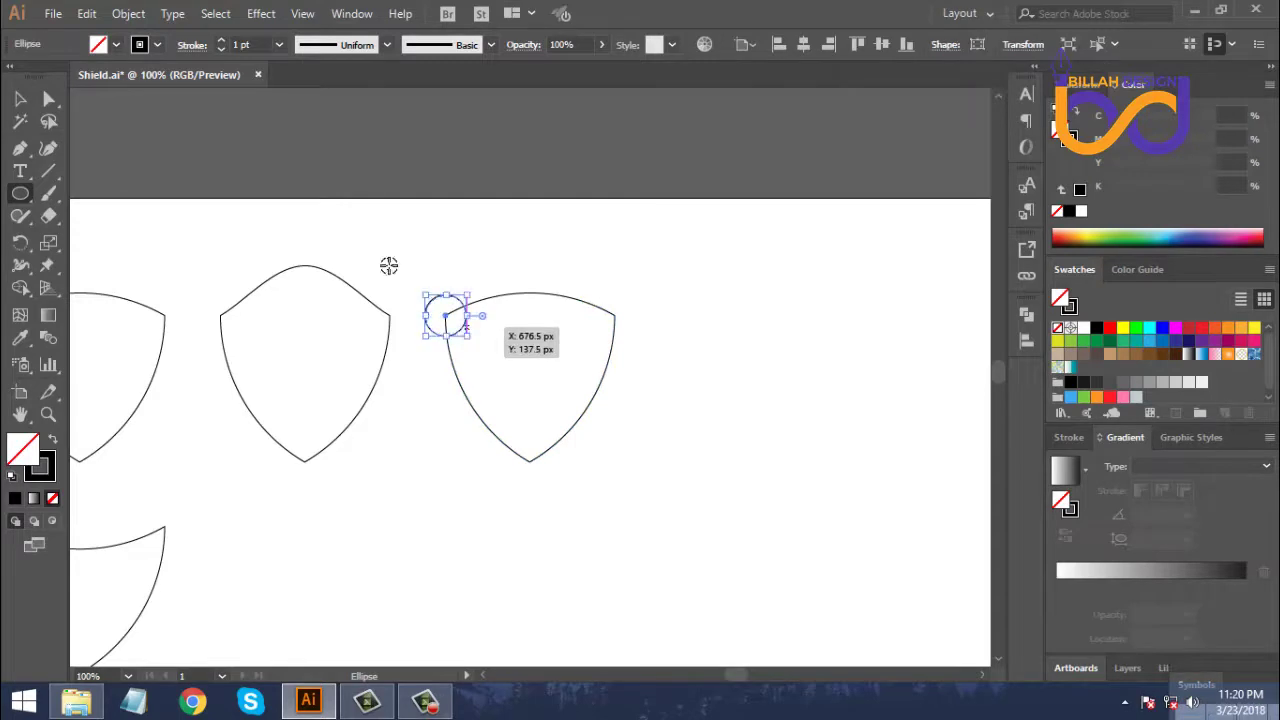
key(v)
click(450, 467)
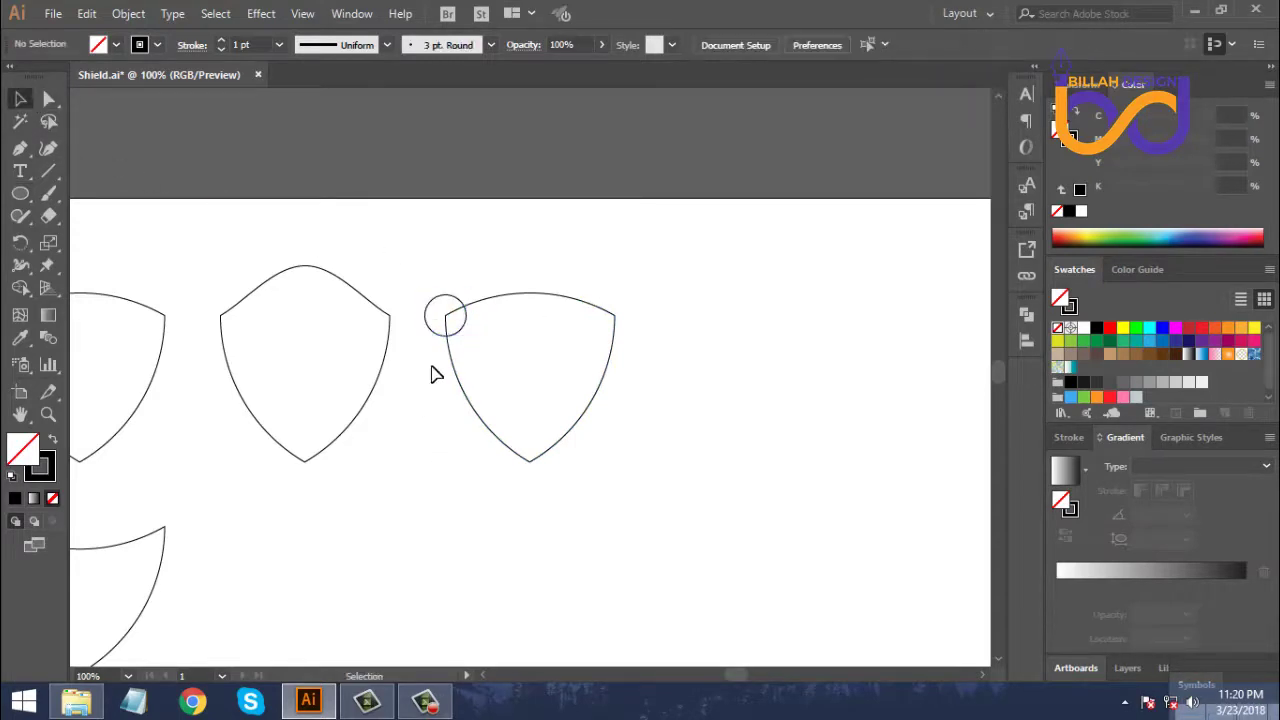
drag(440, 337, 606, 343)
click(674, 446)
Subtract both circles from the shield with Pathfinder Minus Front.
drag(671, 488, 697, 476)
drag(724, 260, 469, 414)
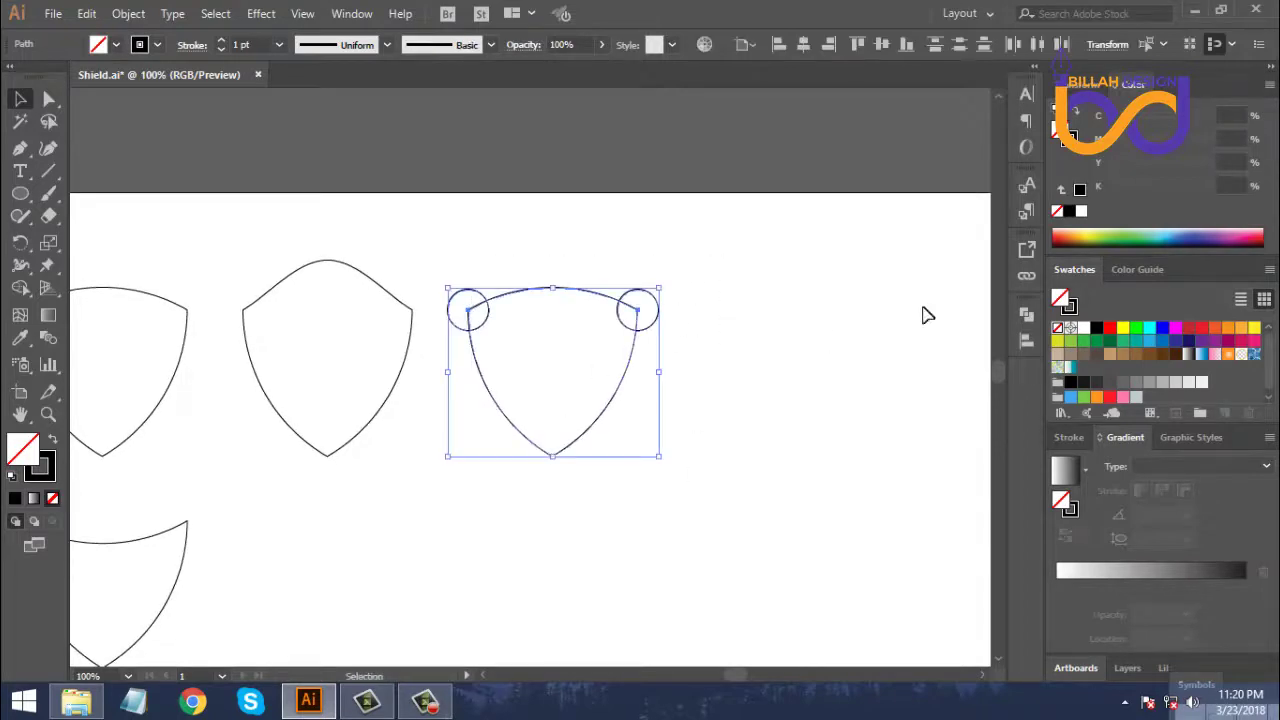
click(1027, 314)
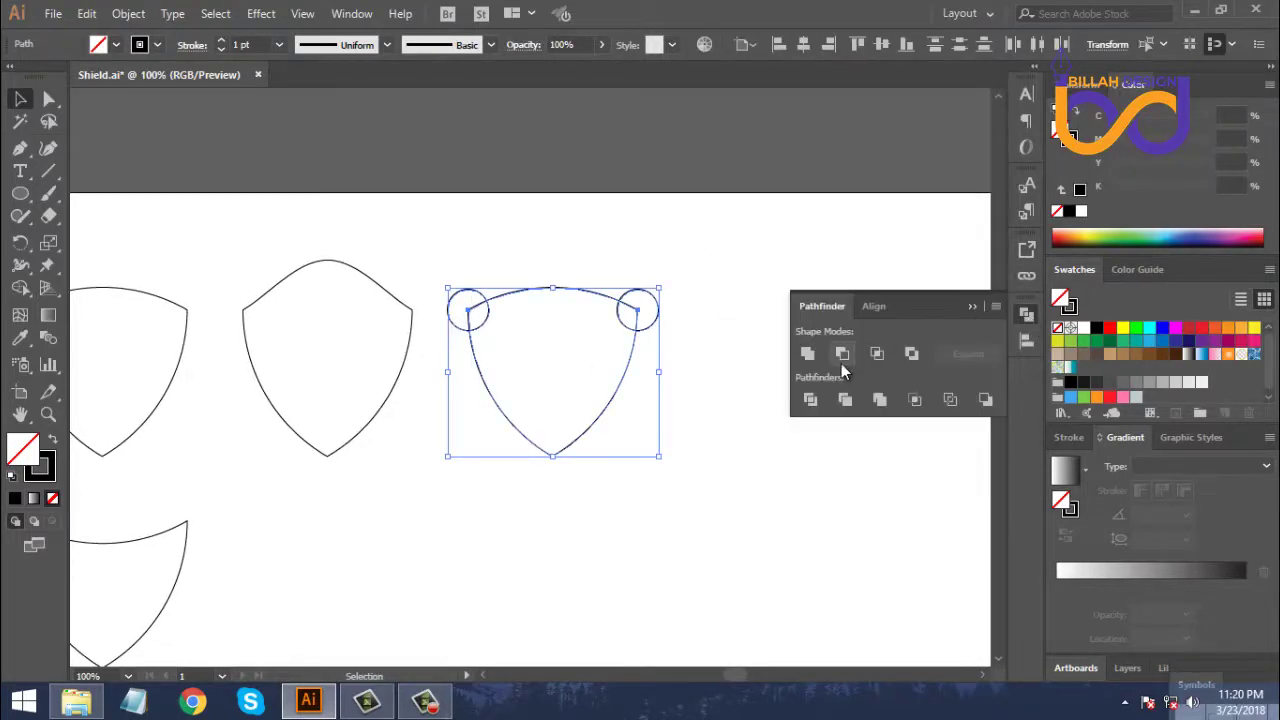
click(842, 360)
click(620, 285)
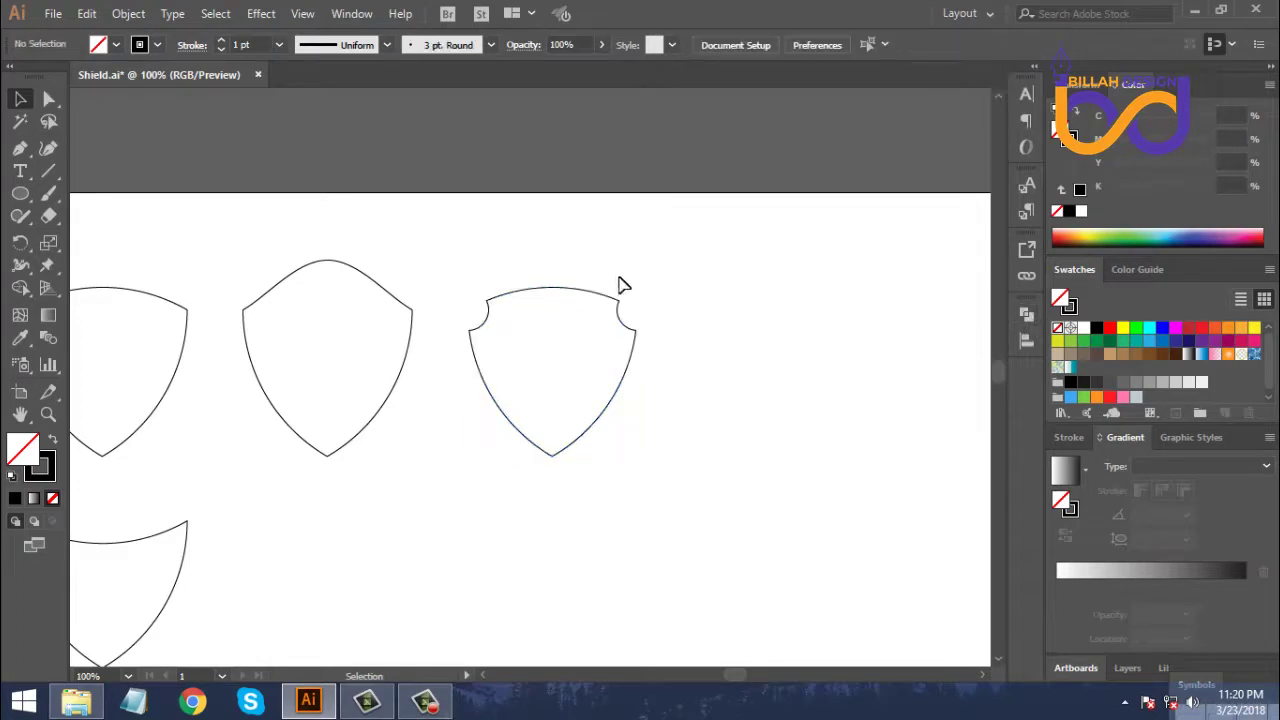
Duplicate the lower-left shield to its right and raise the copy's top edge into an arch.
key(ctrl+minus)
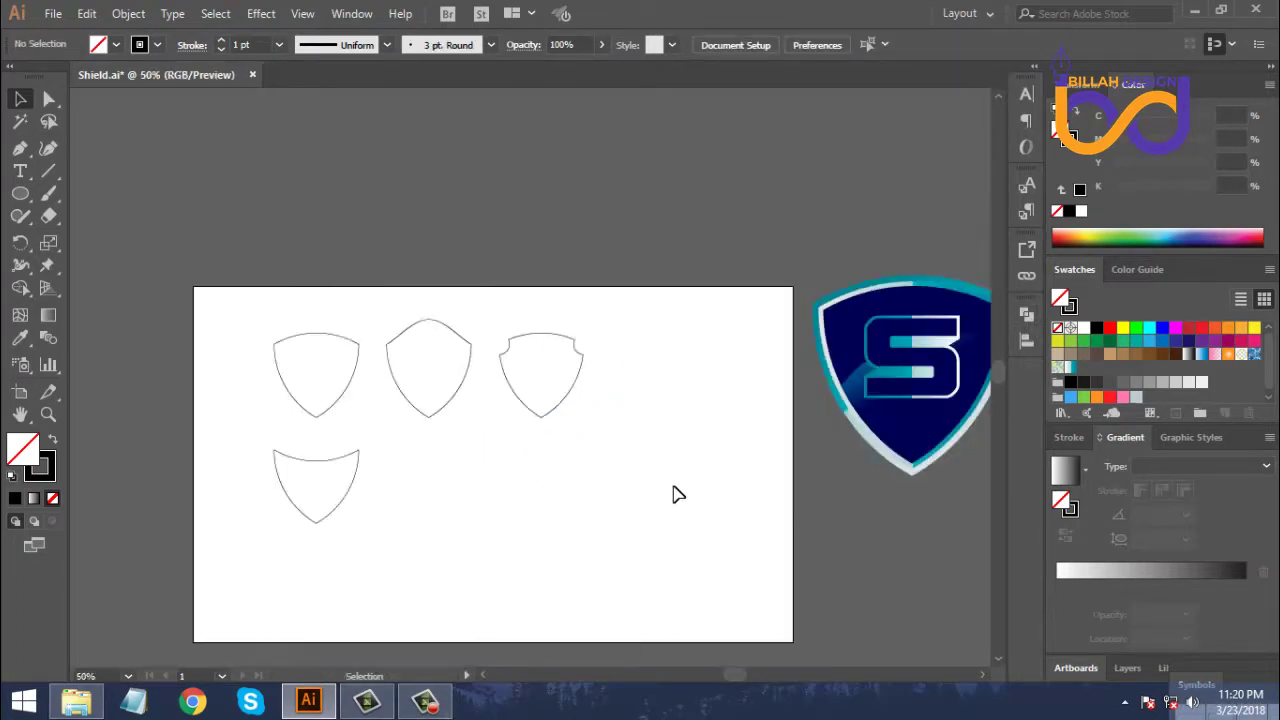
scroll(674, 491, down, 2)
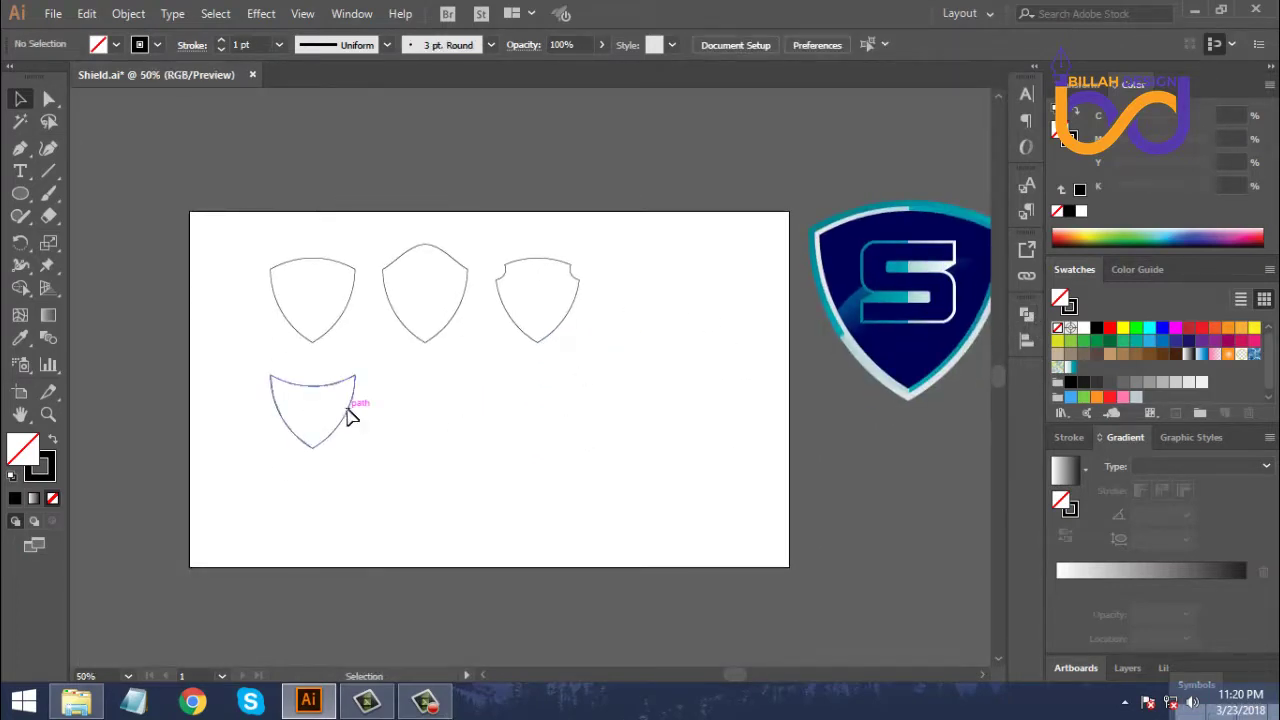
drag(352, 414, 464, 416)
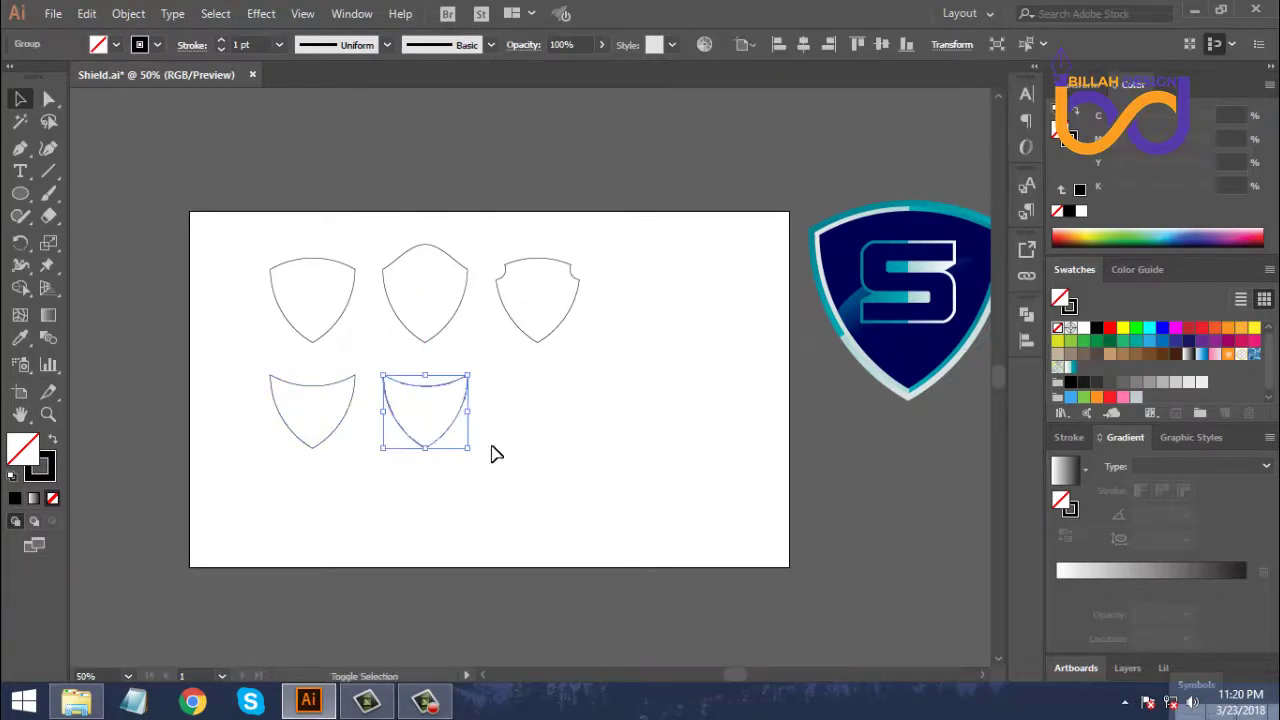
click(494, 449)
key(a)
drag(418, 378, 455, 428)
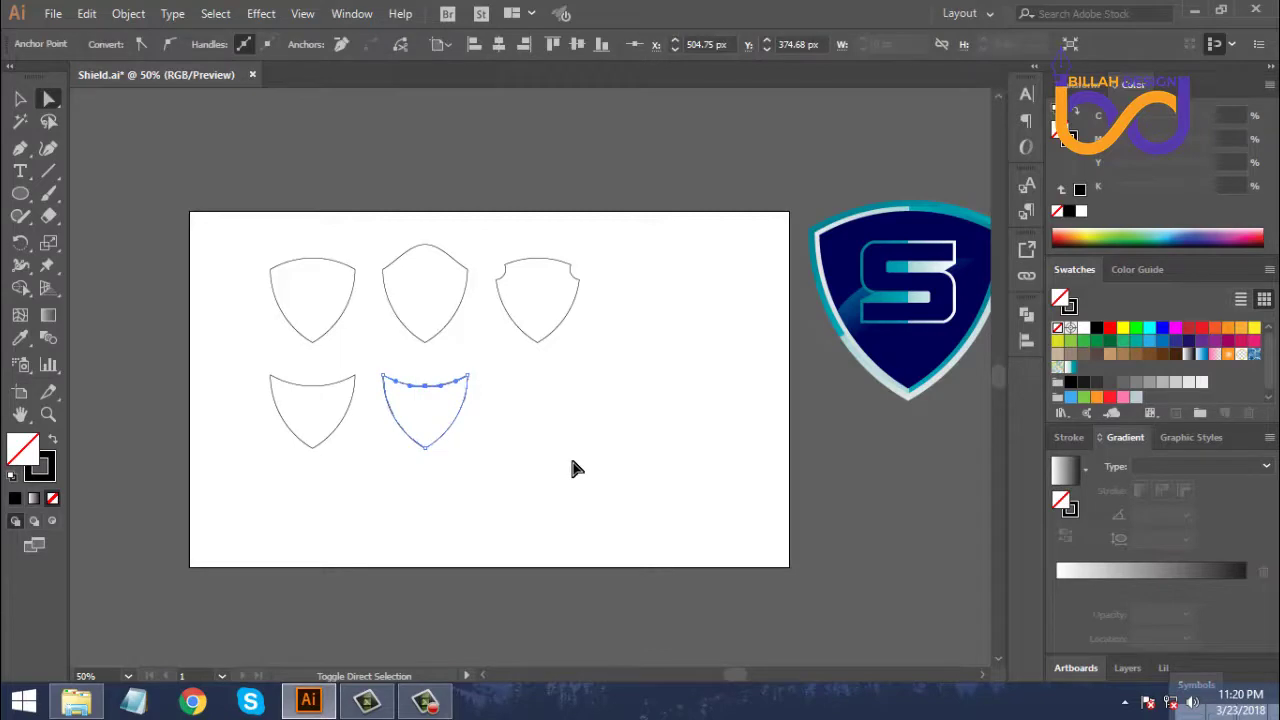
key(shift+Up)
key(shift+Up)
key(shift+Up)
key(shift+Up)
key(shift+Up)
click(573, 461)
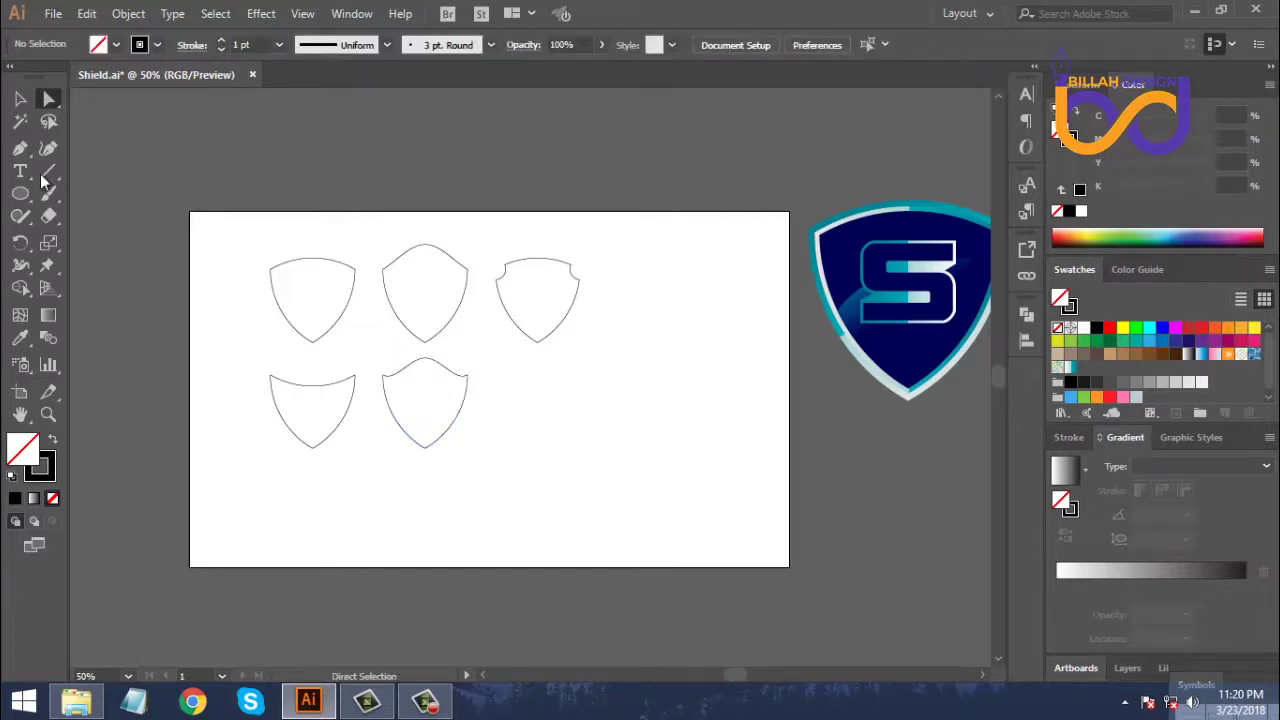
Duplicate the arched shield 226 px further right.
click(20, 98)
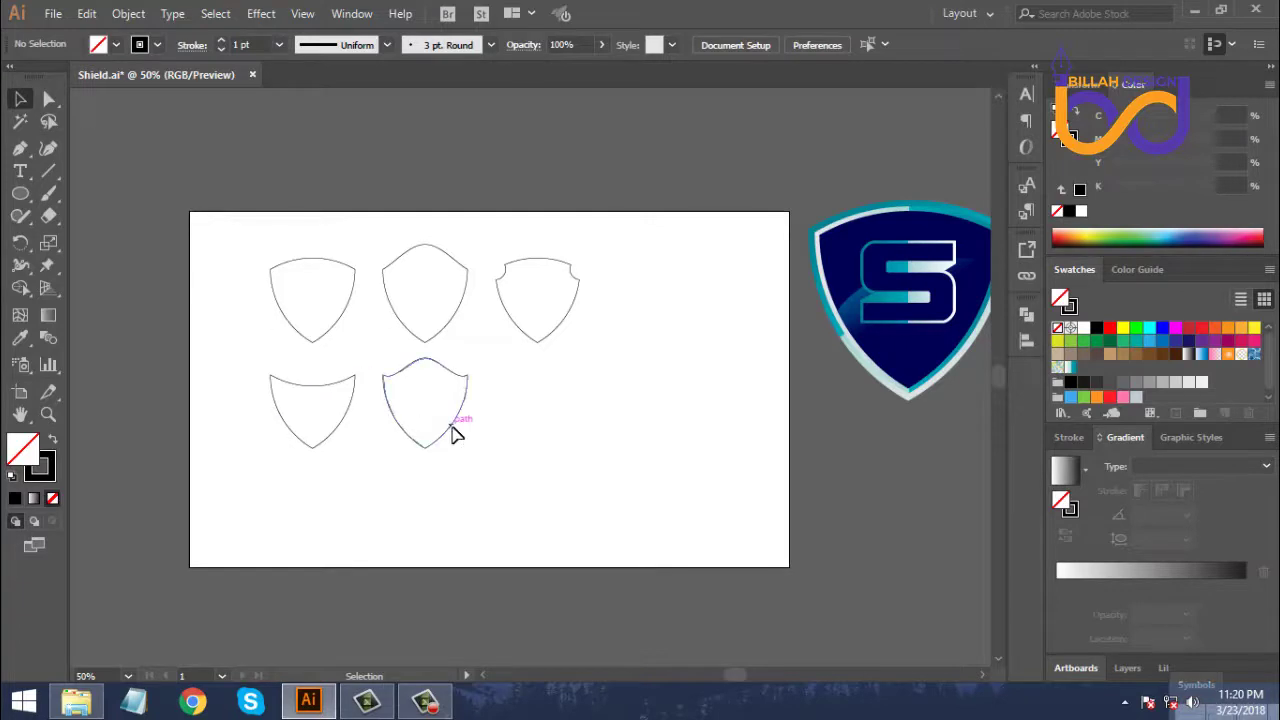
drag(455, 432, 574, 443)
click(415, 322)
Nudge the lower-right shield's top anchors up and pull its top handle into a sharp peak.
click(46, 97)
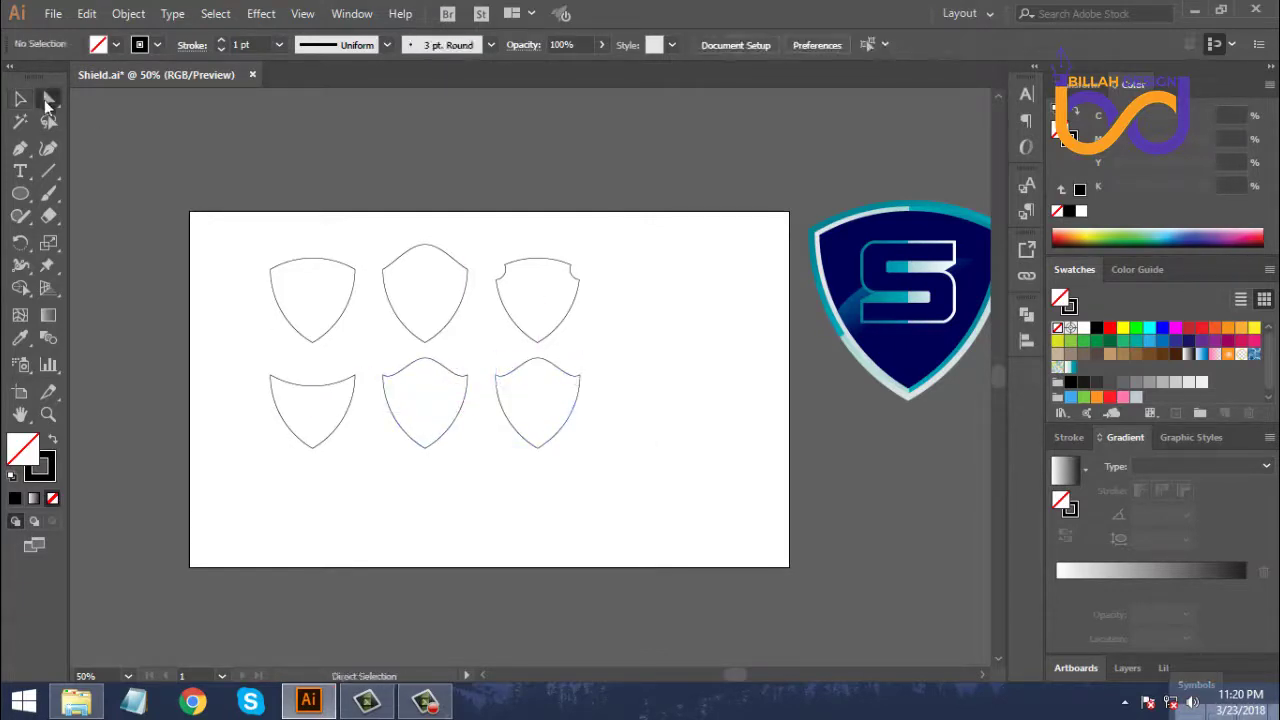
drag(560, 370, 561, 371)
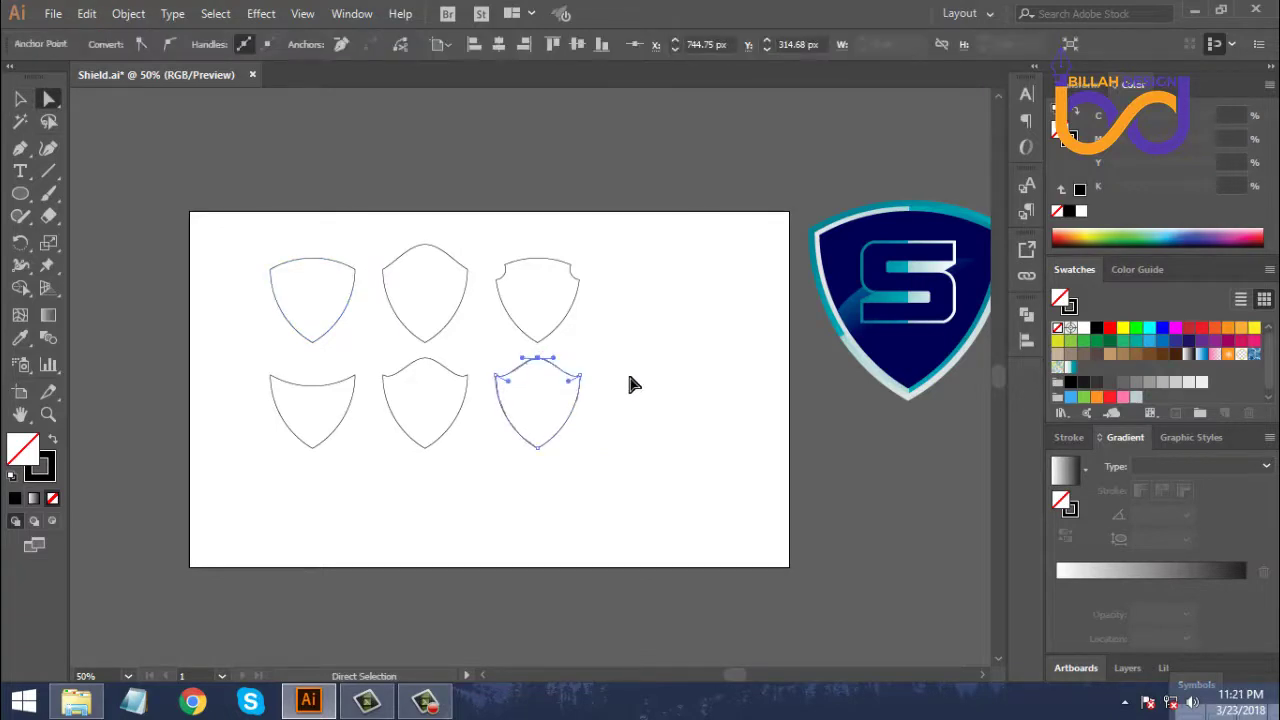
key(Up)
key(Up)
key(Up)
key(Up)
key(Up)
key(Up)
key(Up)
drag(18, 150, 100, 217)
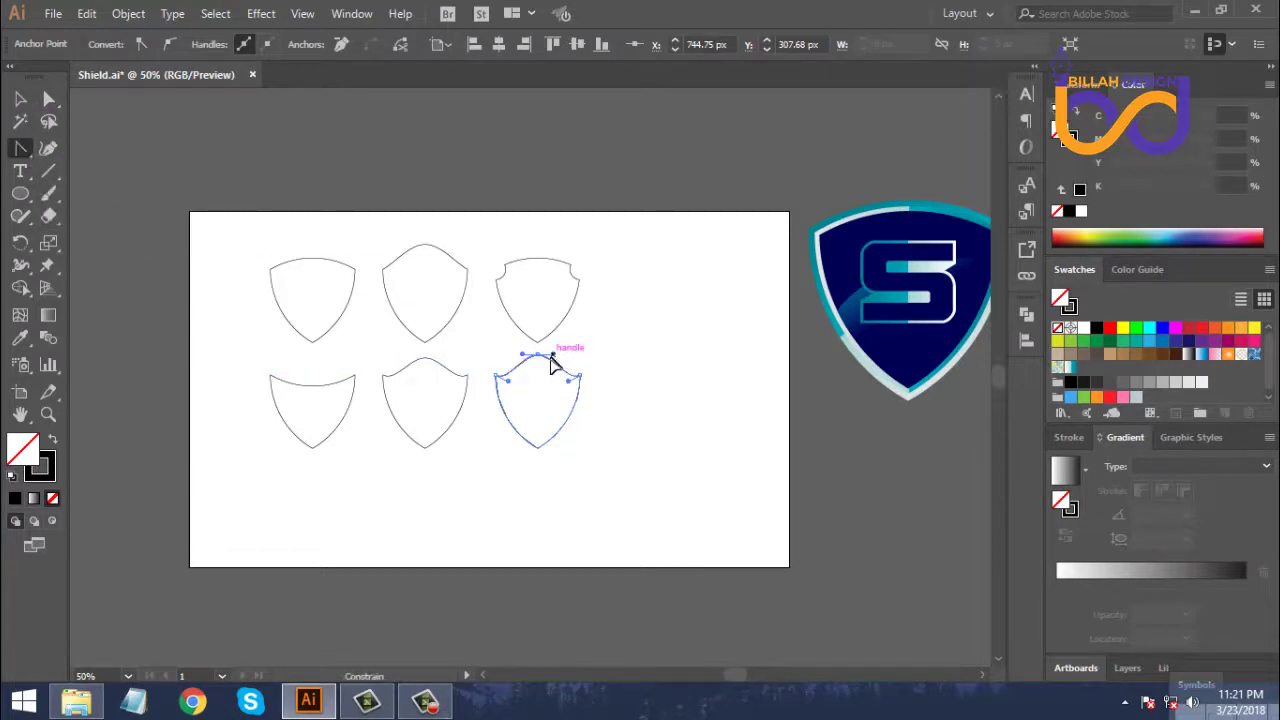
mouse_move(551, 363)
mouse_down()
mouse_move(543, 382)
mouse_move(523, 366)
mouse_move(543, 384)
mouse_up()
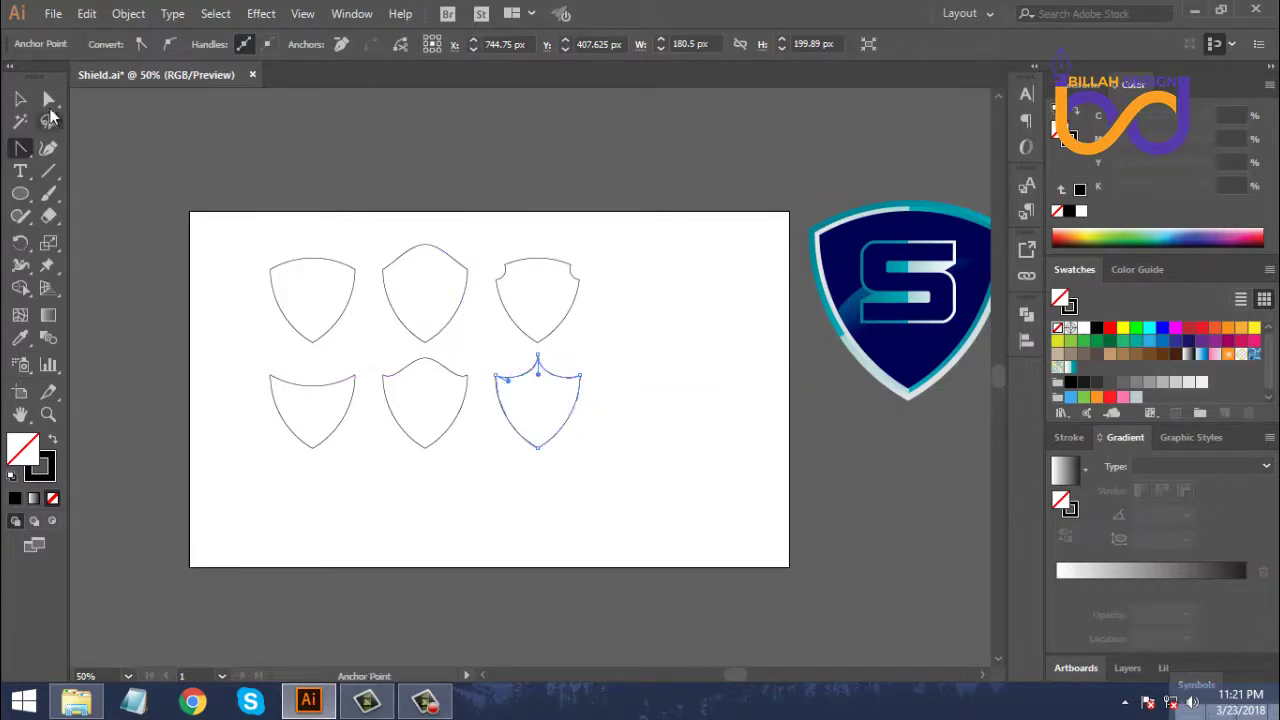
click(20, 98)
click(390, 490)
Lower the lower-right shield slightly, nudge its top point up, and select the three lower shields.
drag(531, 449, 540, 464)
click(49, 98)
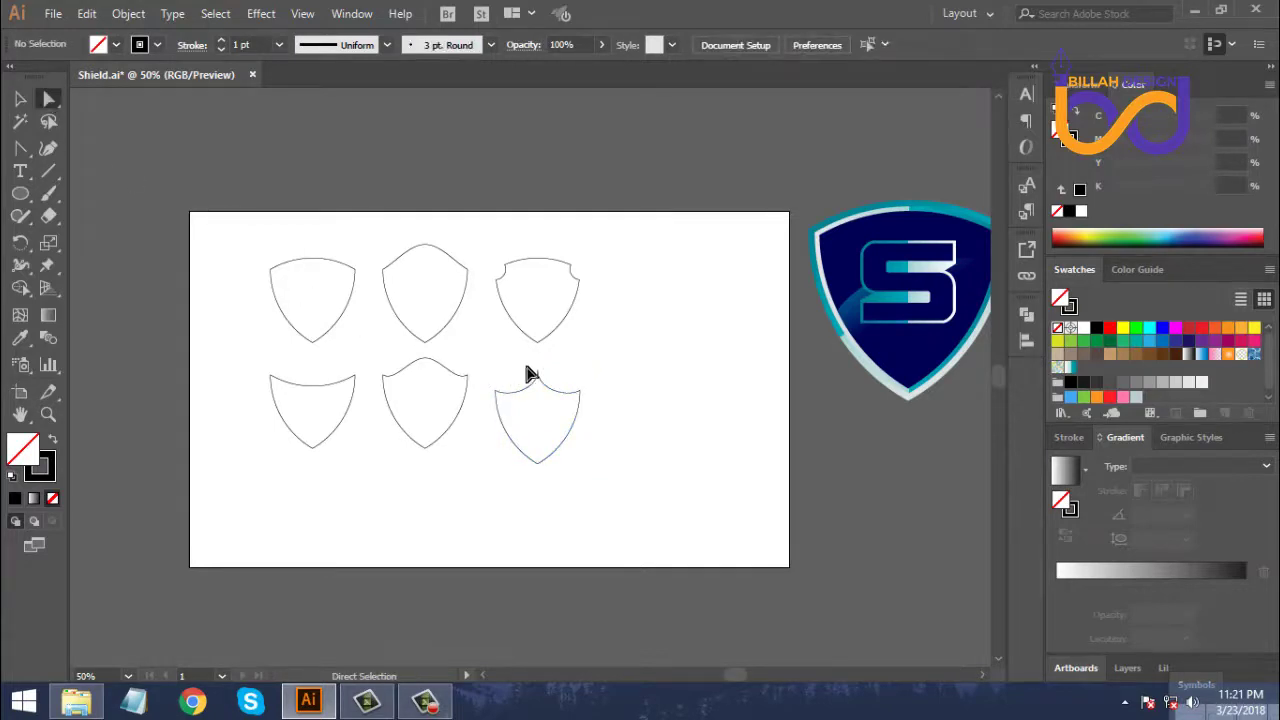
click(562, 388)
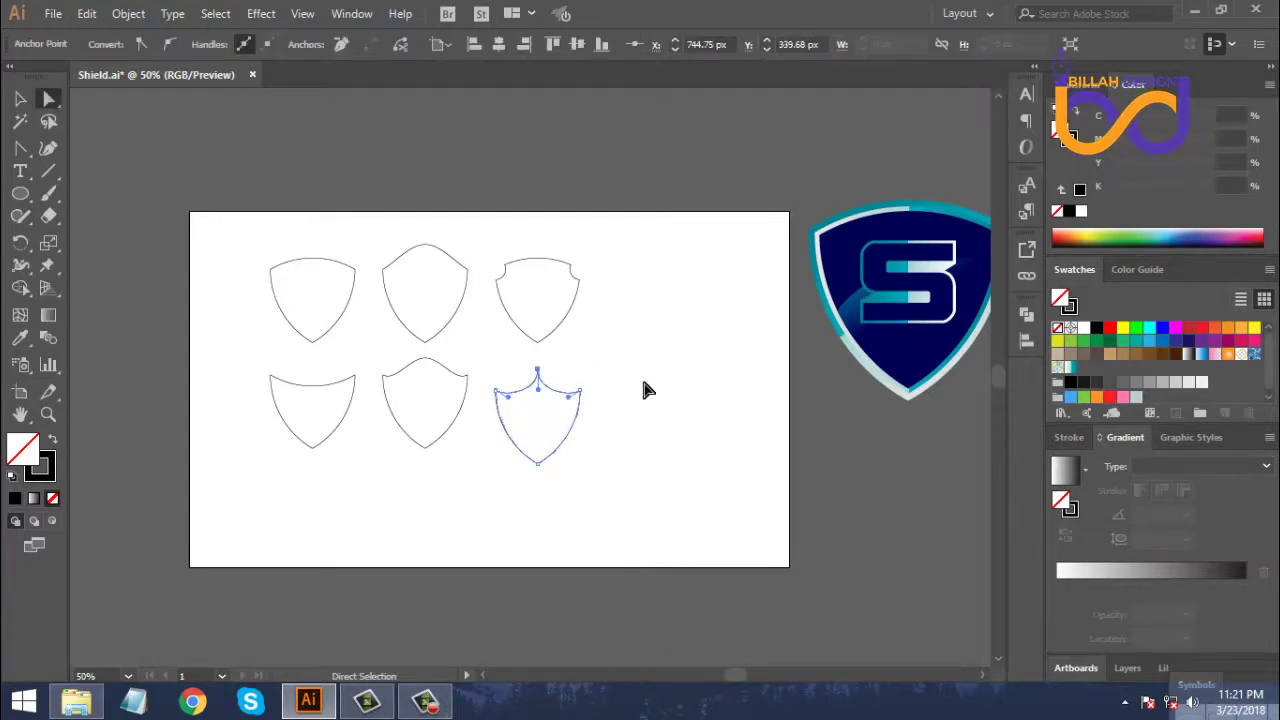
key(Up)
key(Up)
click(663, 414)
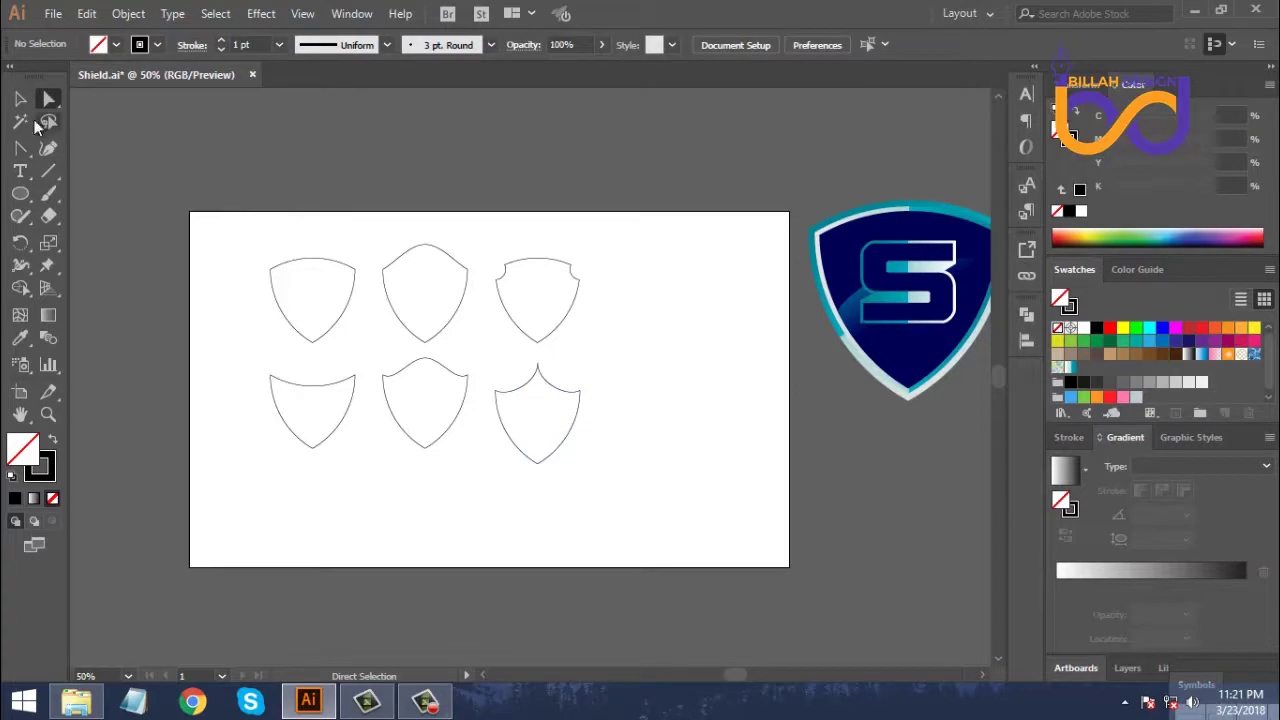
click(20, 98)
drag(303, 512, 556, 398)
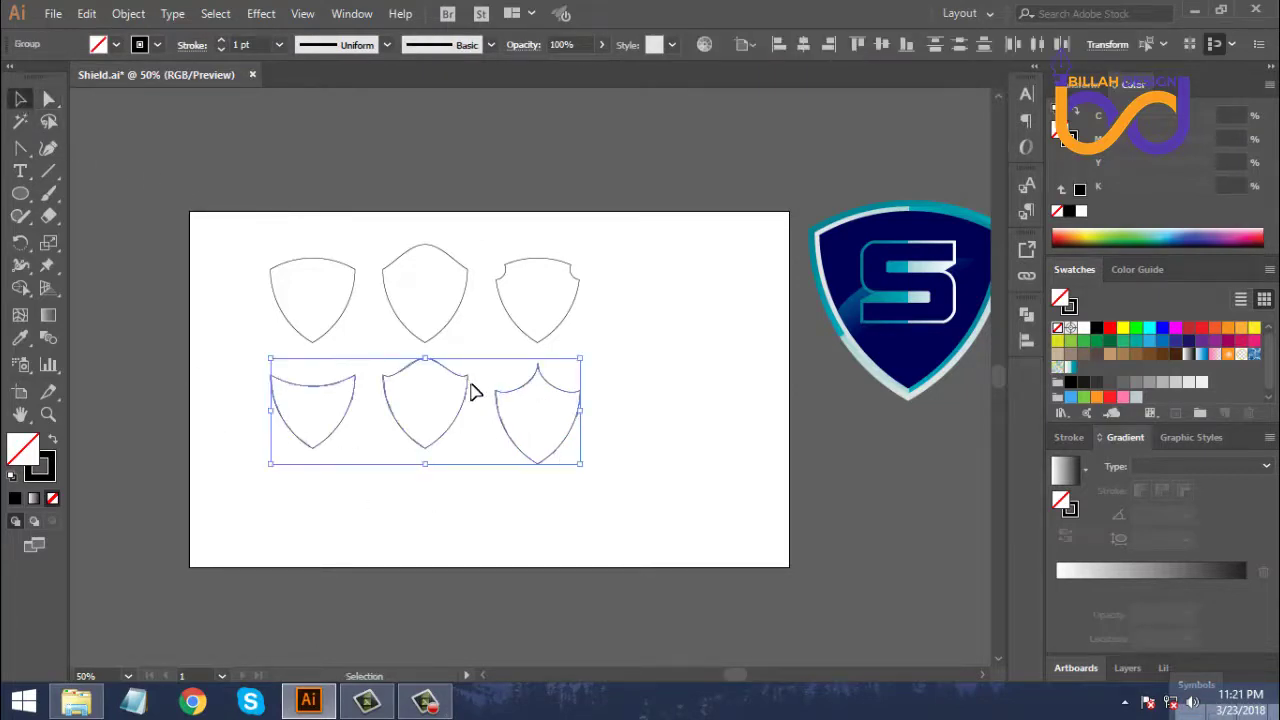
Adjust the vertical positions of the lower row of shields slightly.
drag(474, 391, 471, 404)
click(510, 505)
drag(530, 476, 530, 466)
click(565, 540)
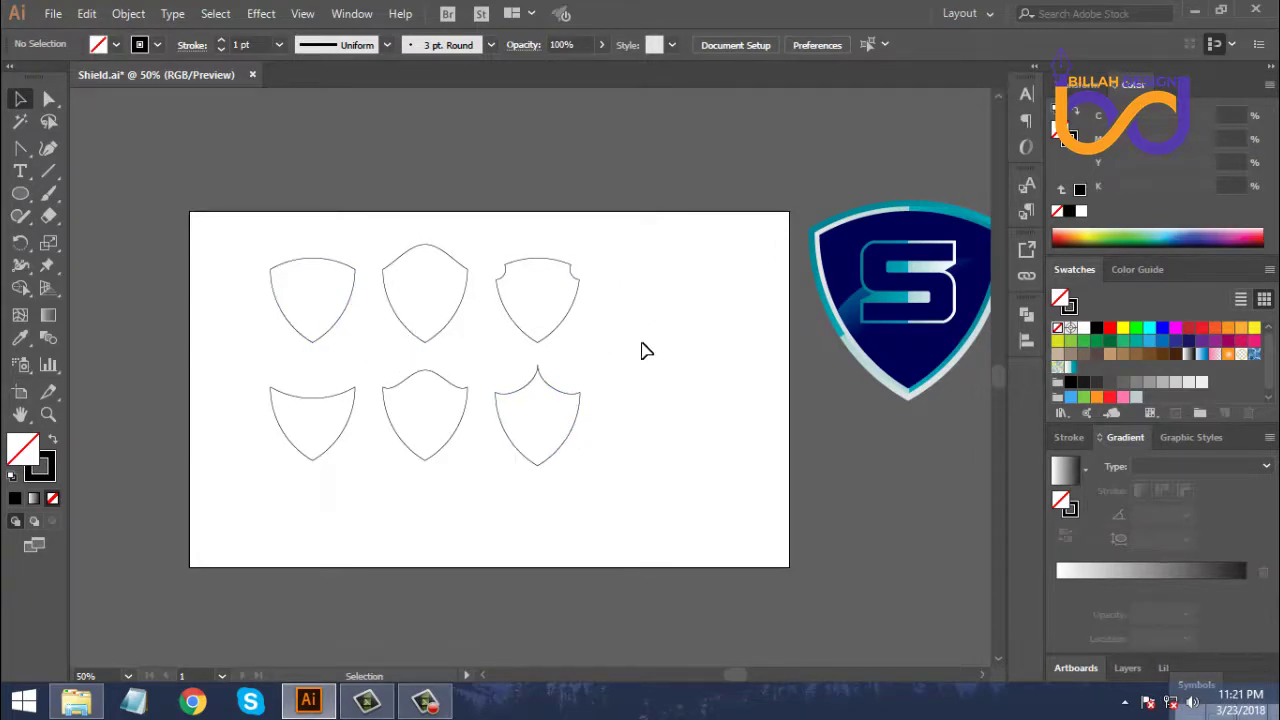
Delete the four right shields and the bottom-left shield, then move the remaining shield toward the centre.
drag(615, 387, 400, 475)
click(514, 423)
drag(643, 268, 447, 490)
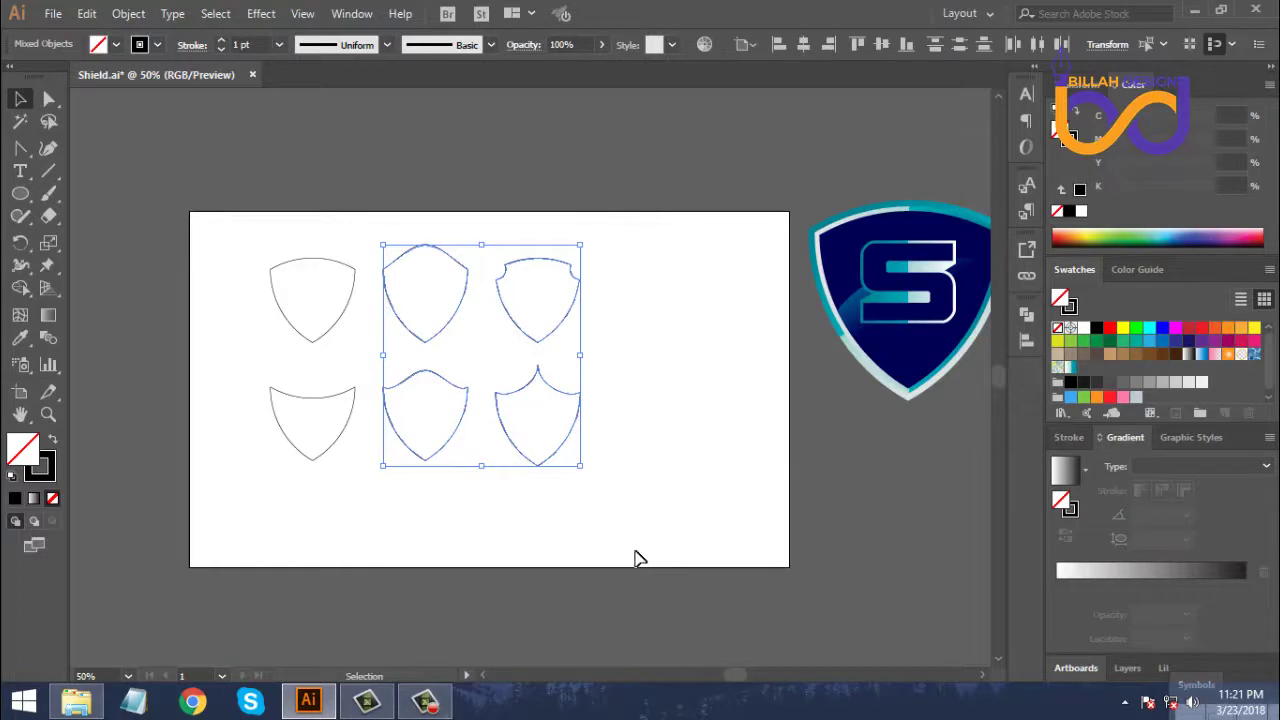
key(Delete)
drag(450, 395, 270, 478)
key(Delete)
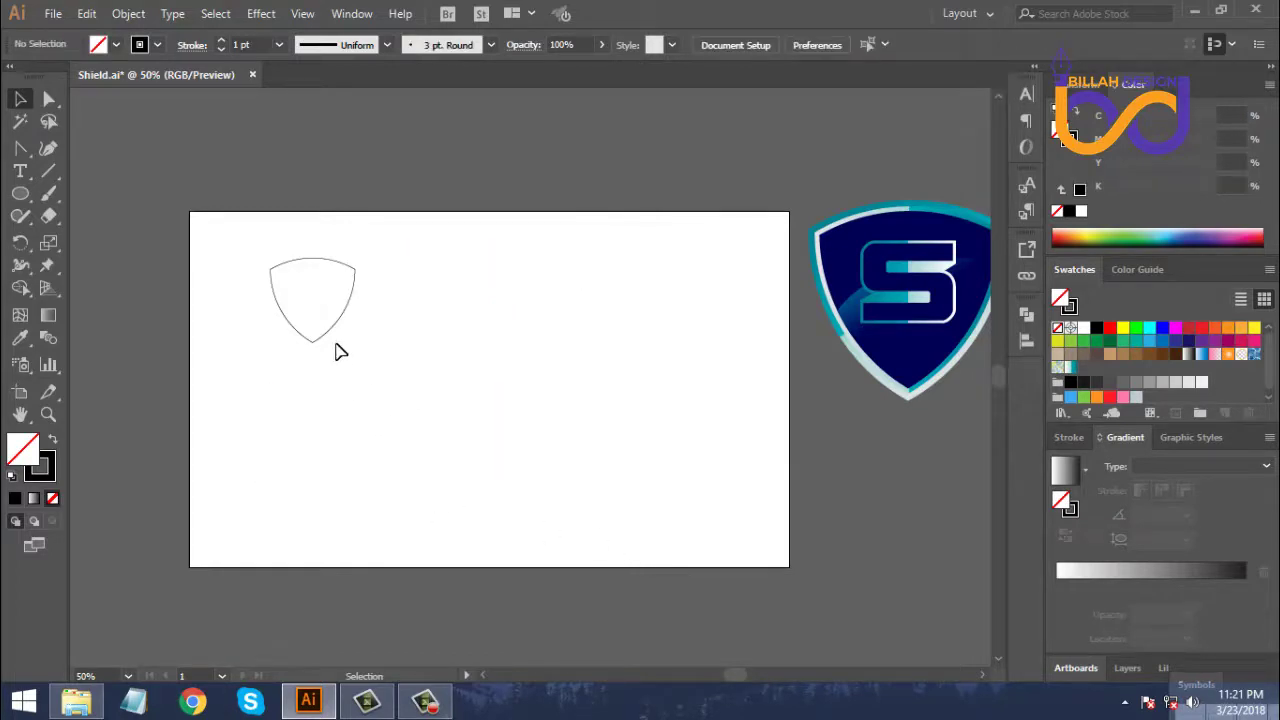
drag(335, 333, 630, 283)
Fill the enlarged shield solid black by swapping its fill and stroke.
click(686, 443)
click(429, 360)
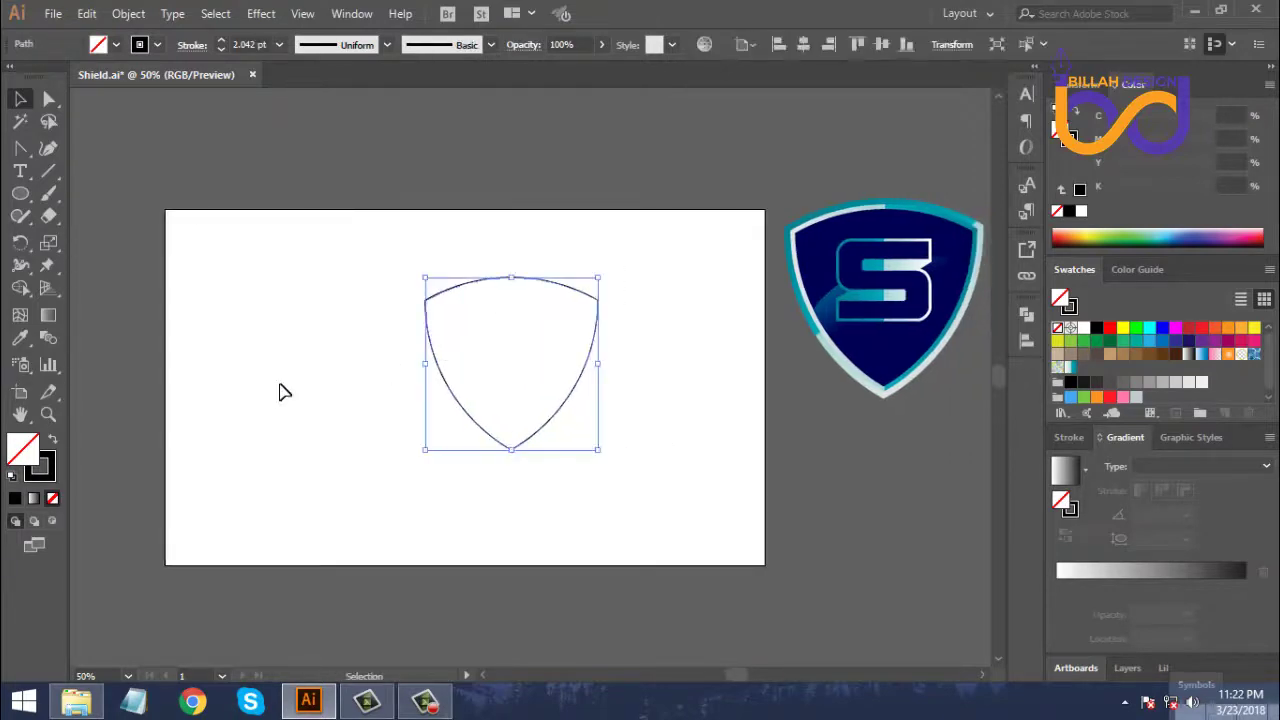
click(55, 442)
click(391, 466)
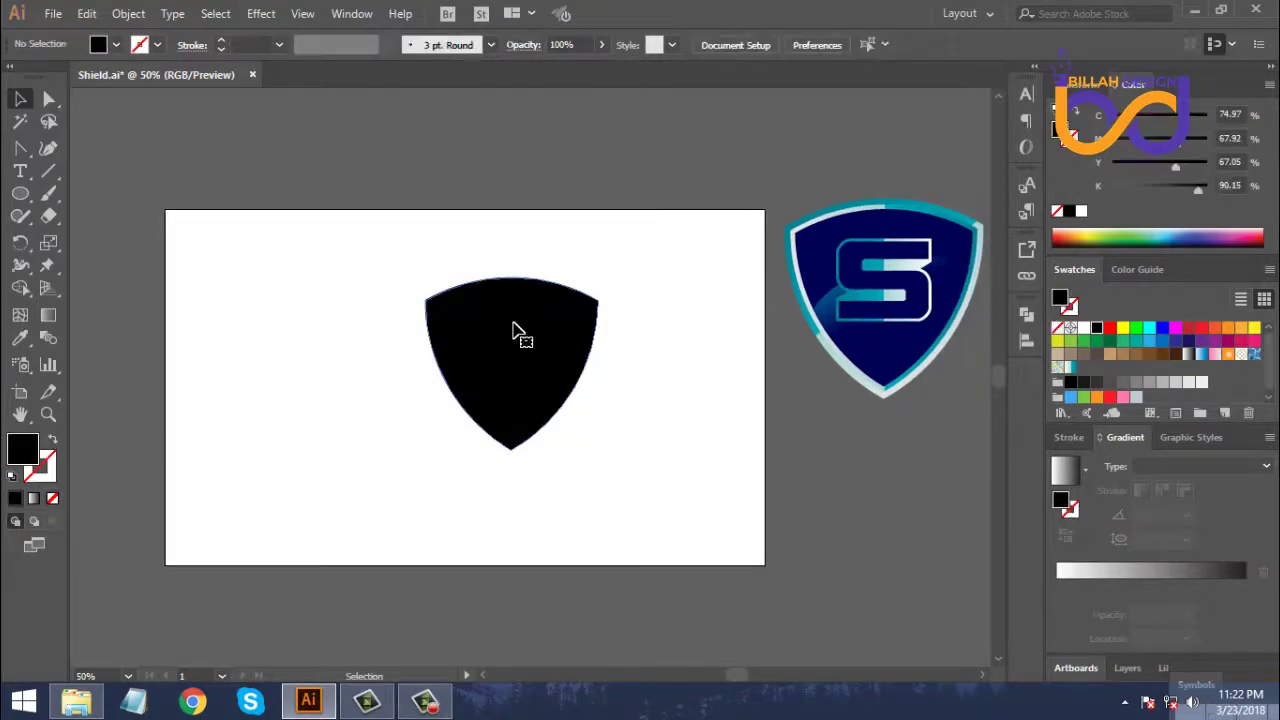
Create a 15 px outward Offset Path copy of the black shield.
click(517, 331)
click(140, 14)
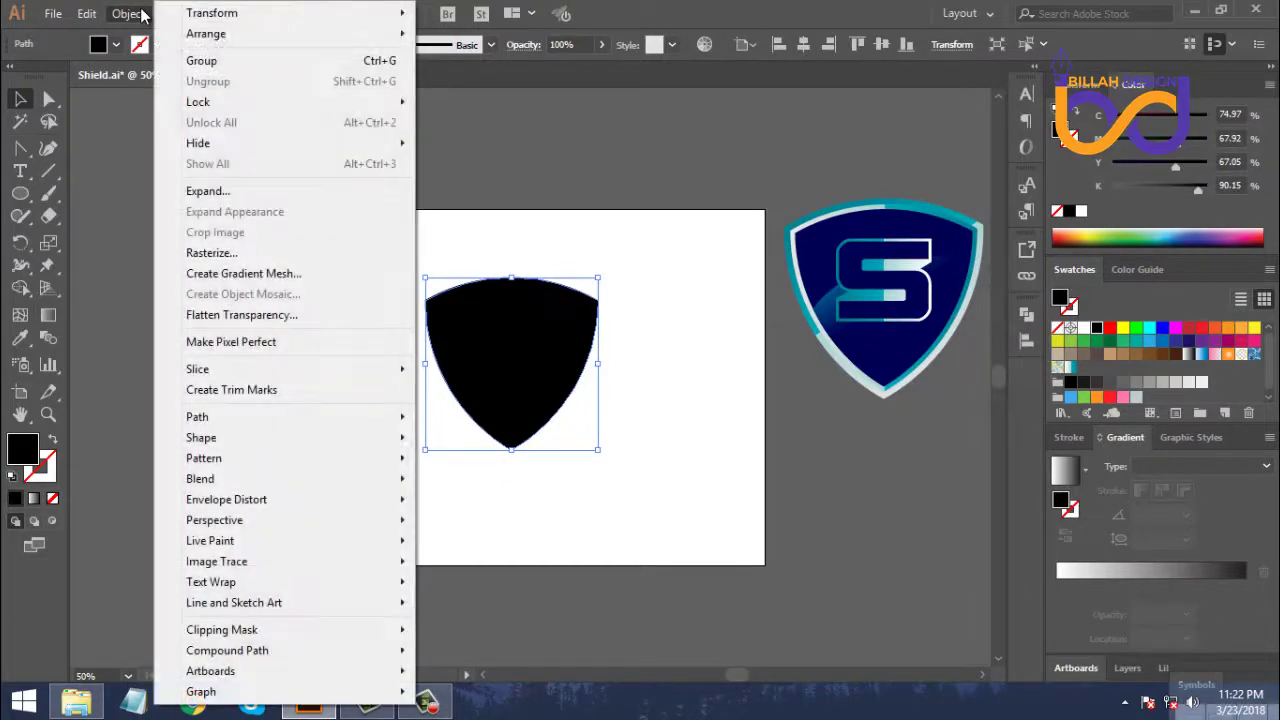
mouse_move(241, 416)
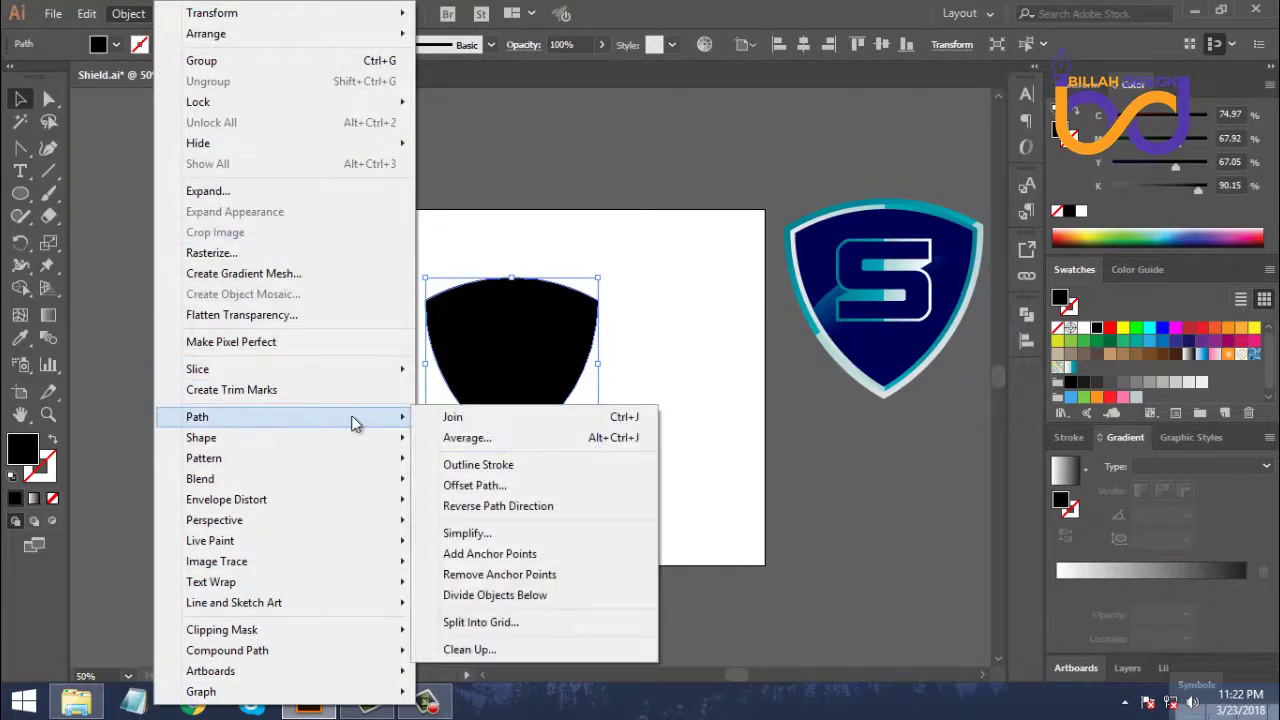
click(464, 485)
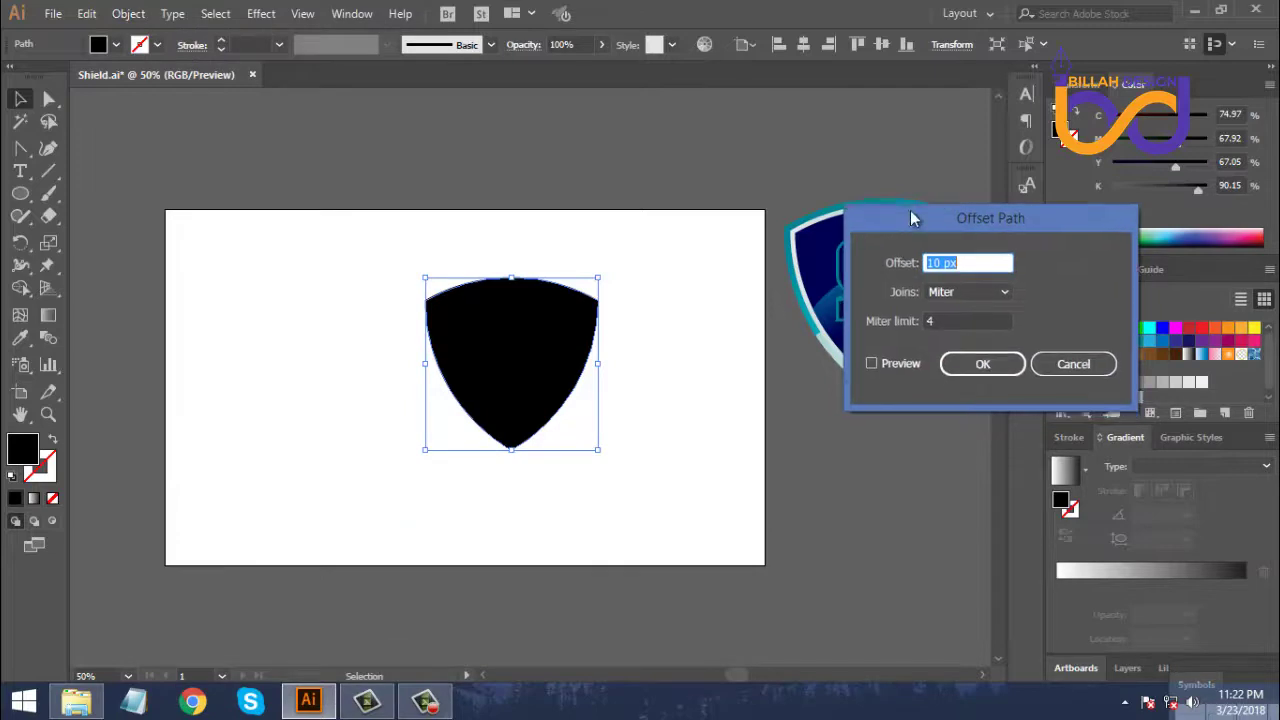
drag(910, 212, 910, 182)
click(879, 331)
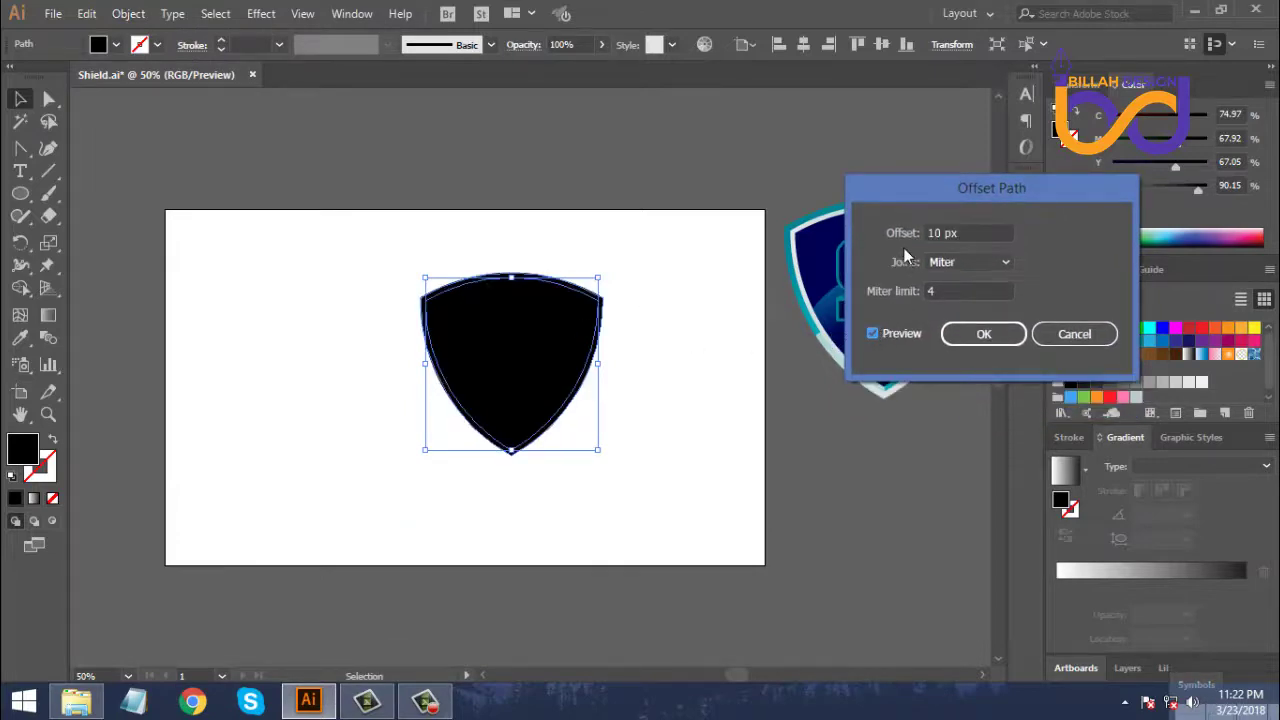
scroll(973, 233, up, 5)
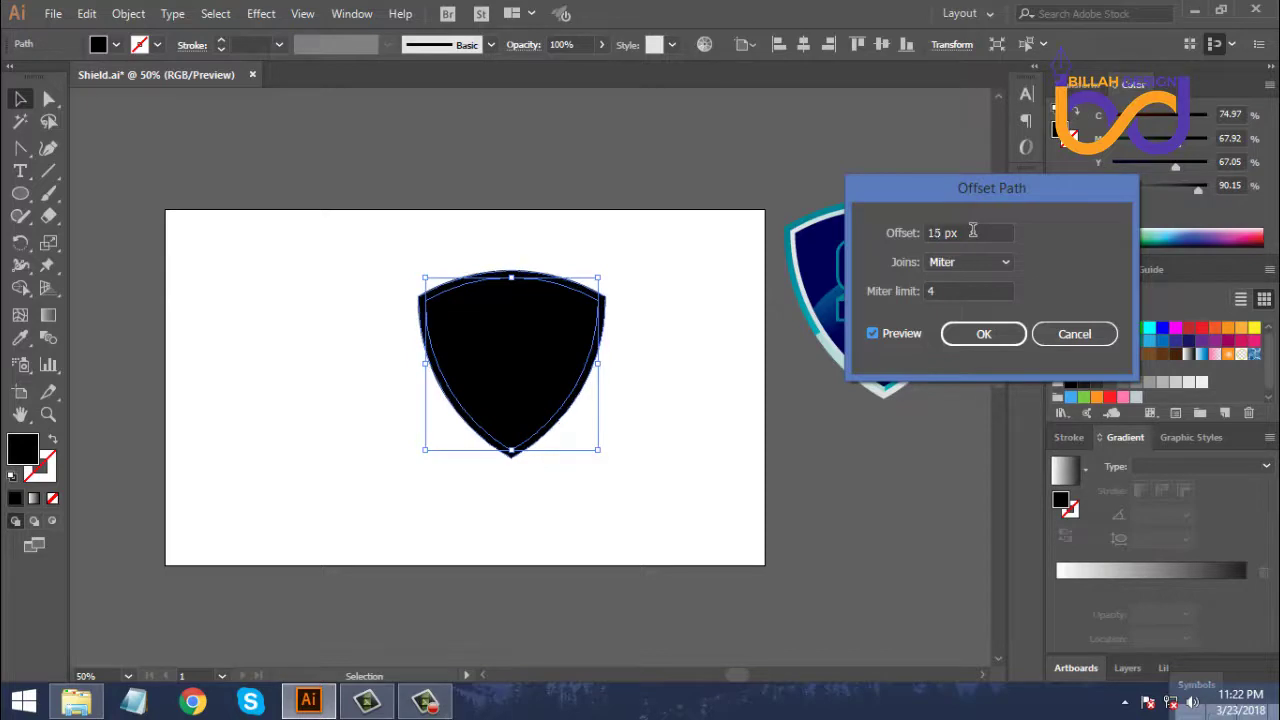
click(983, 334)
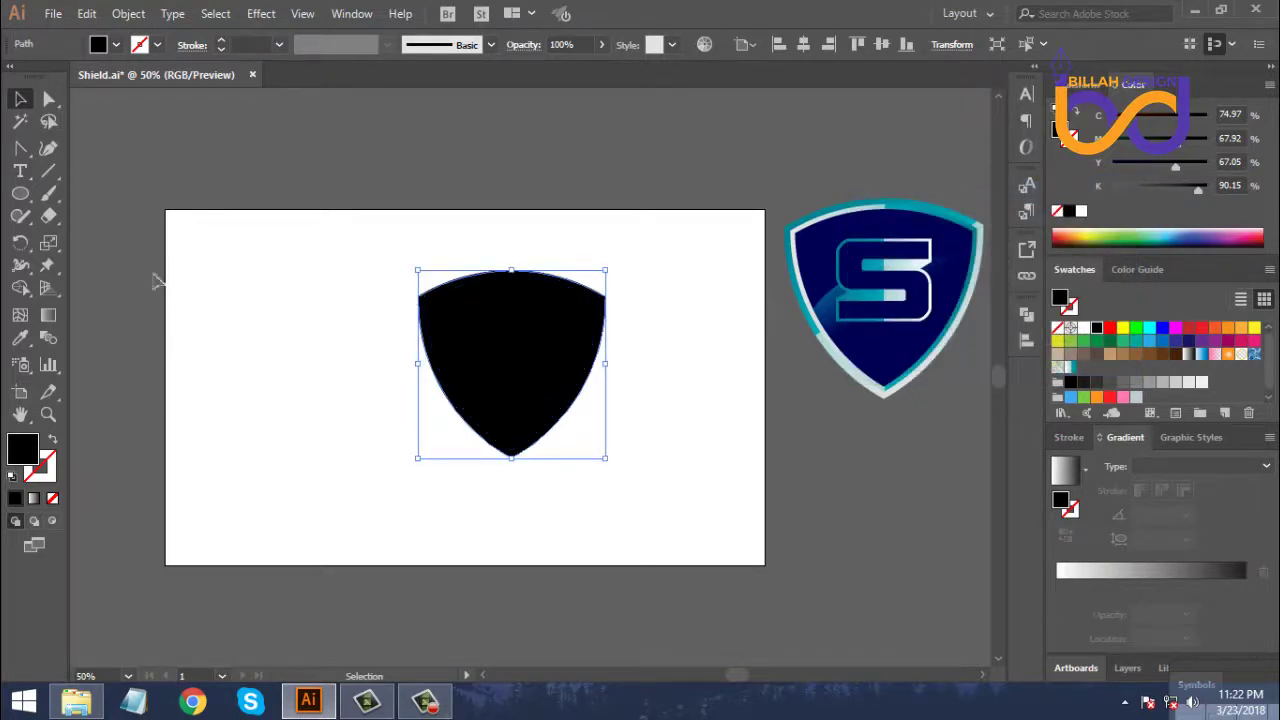
click(18, 340)
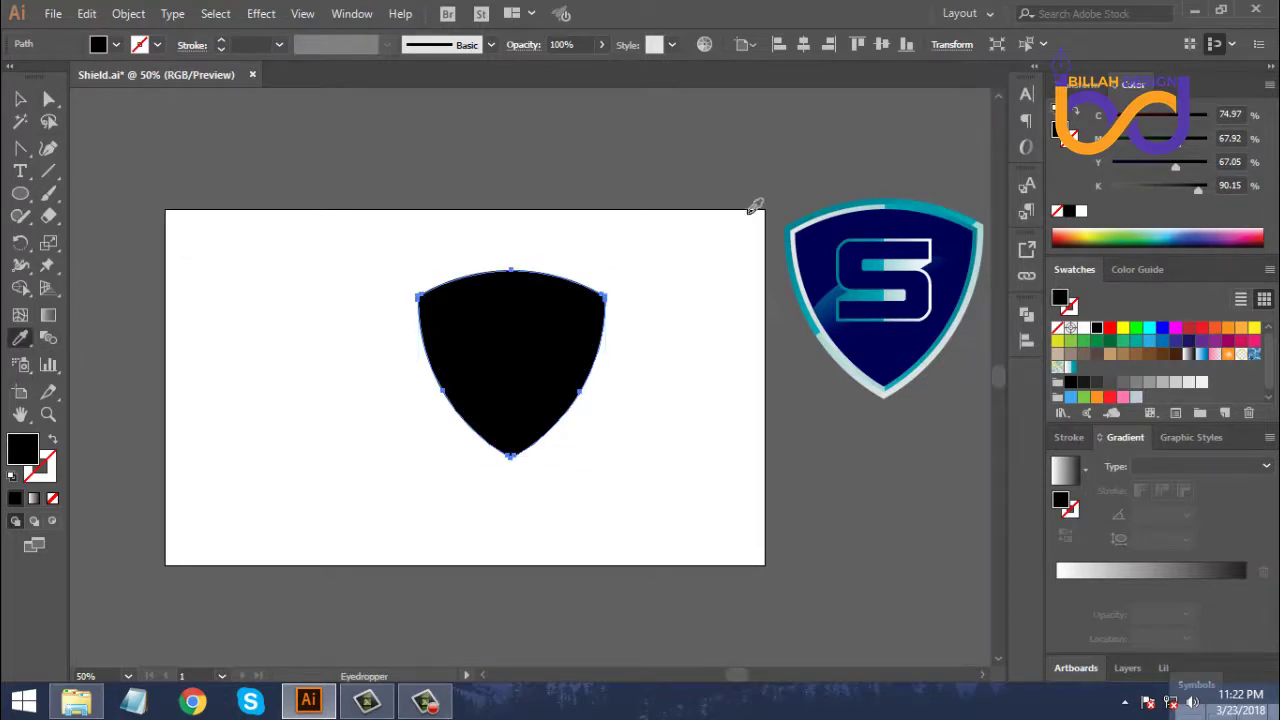
Apply the reference logo rim's teal-to-light gradient to the outer shield copy.
click(882, 197)
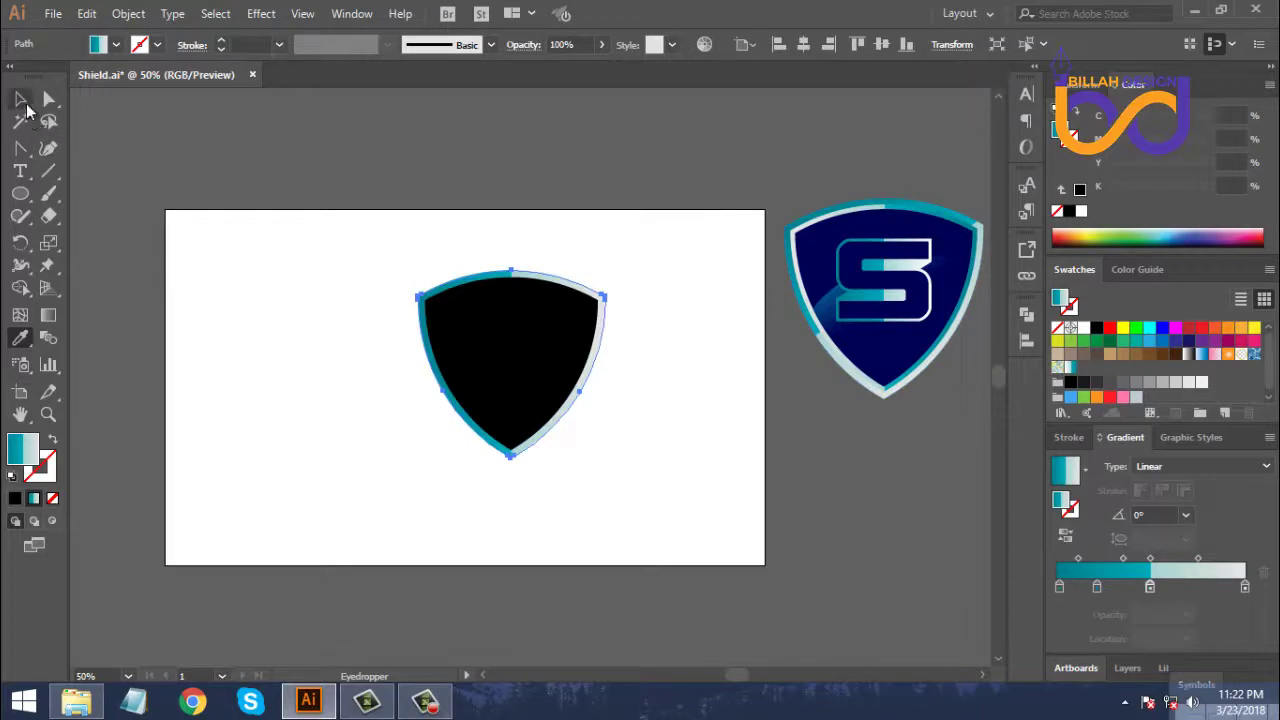
click(20, 98)
click(351, 427)
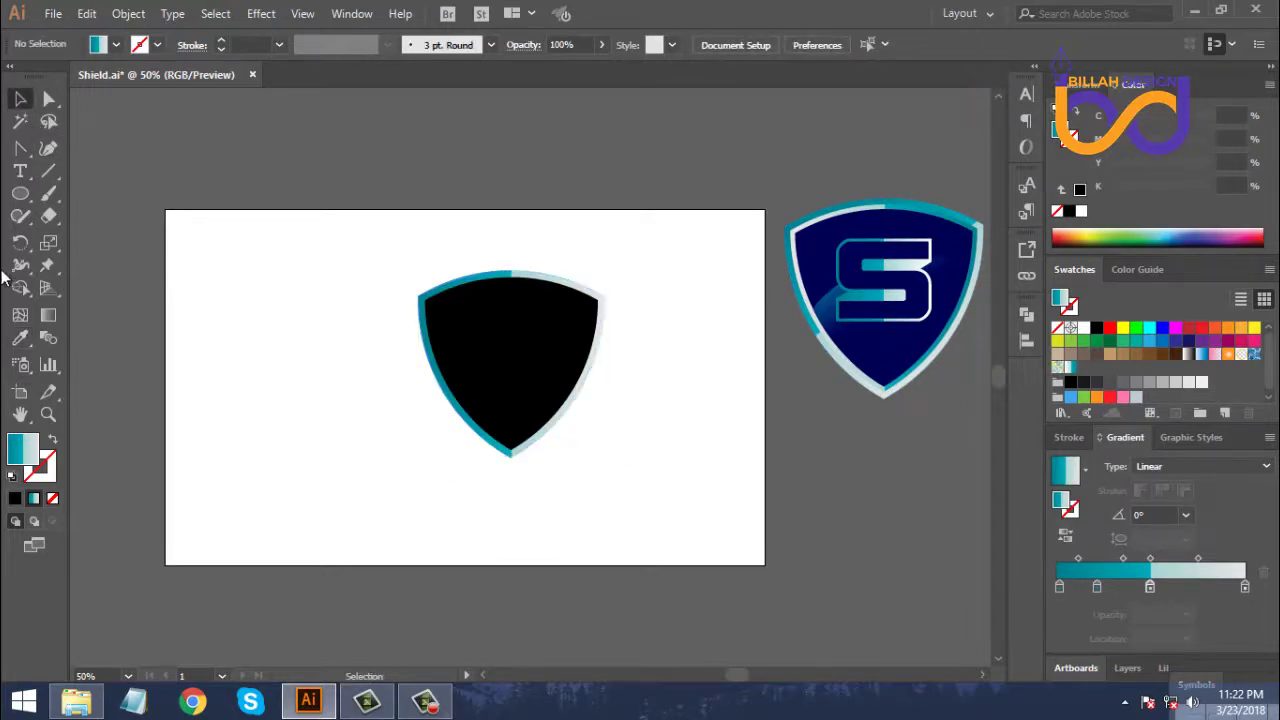
Browse the Water gradient swatch library, close it, and select the black shield.
click(1062, 414)
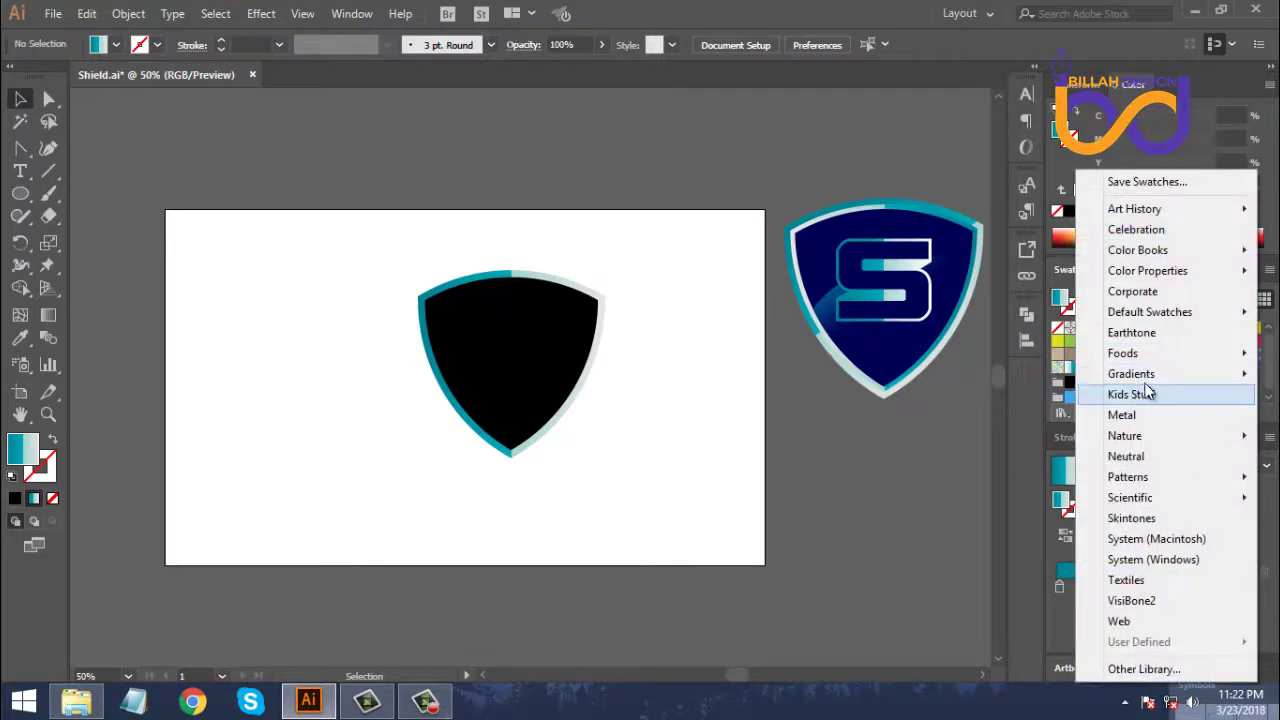
mouse_move(1141, 384)
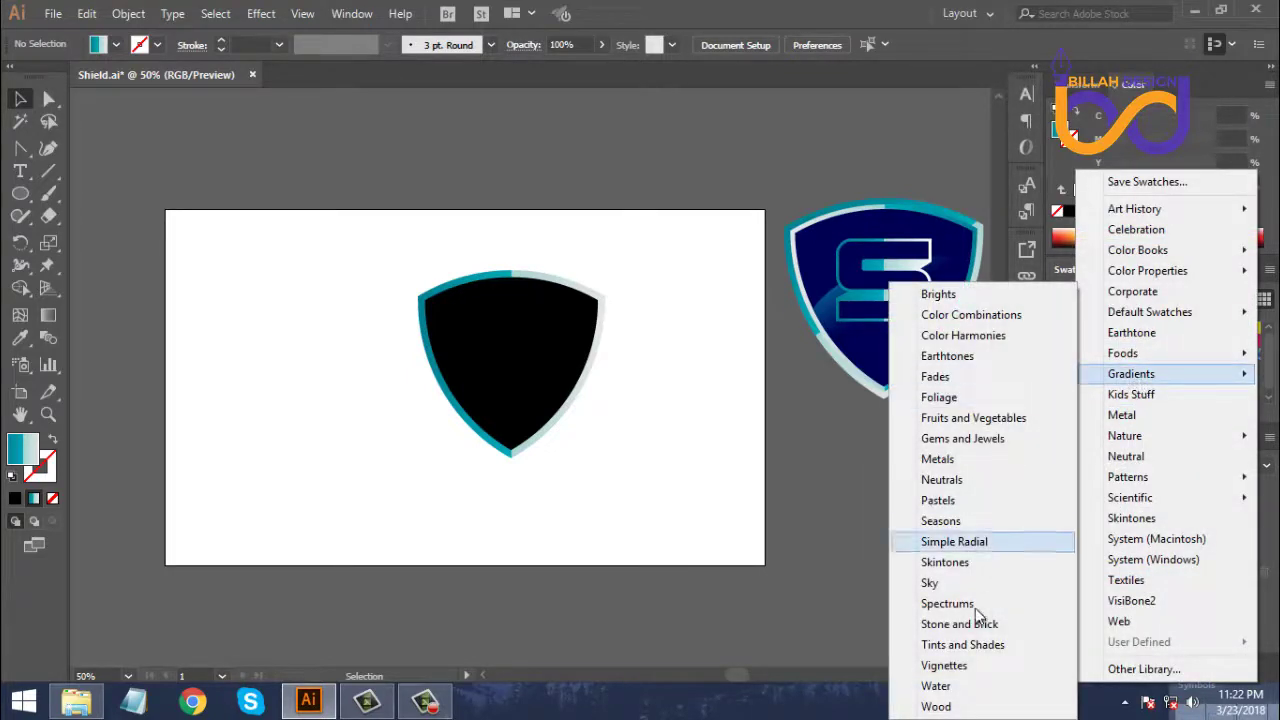
click(938, 686)
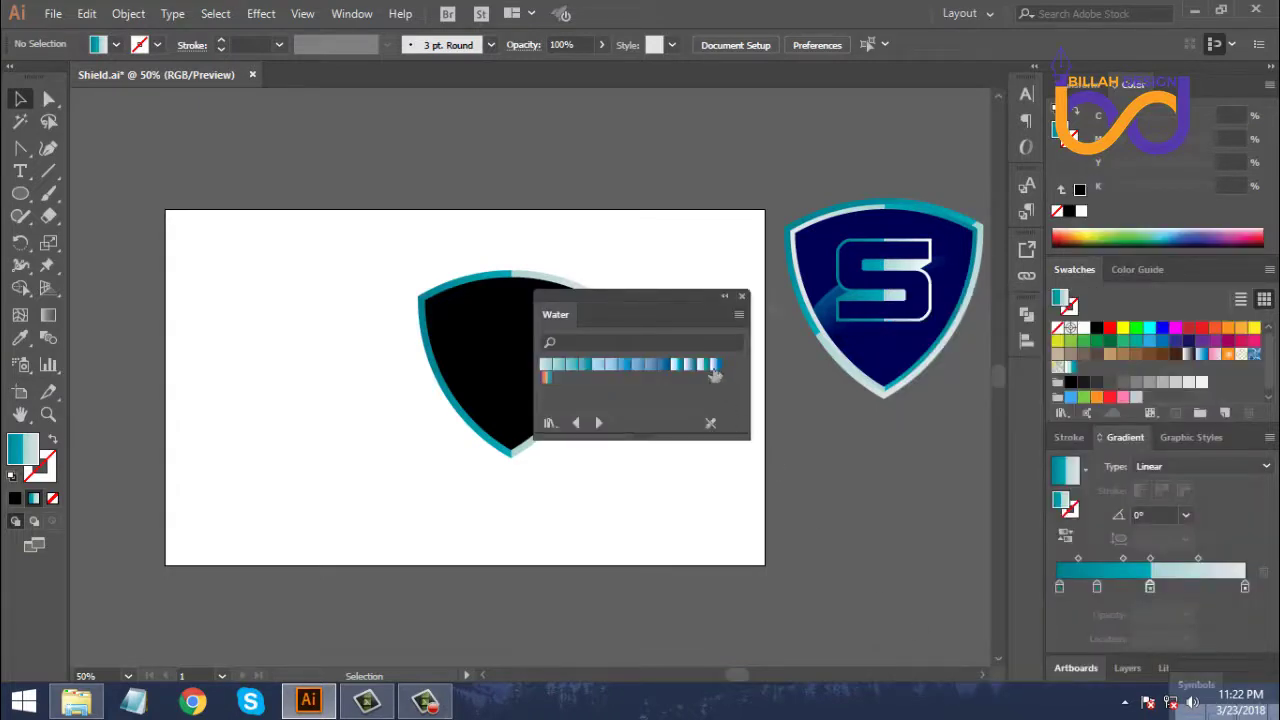
click(744, 298)
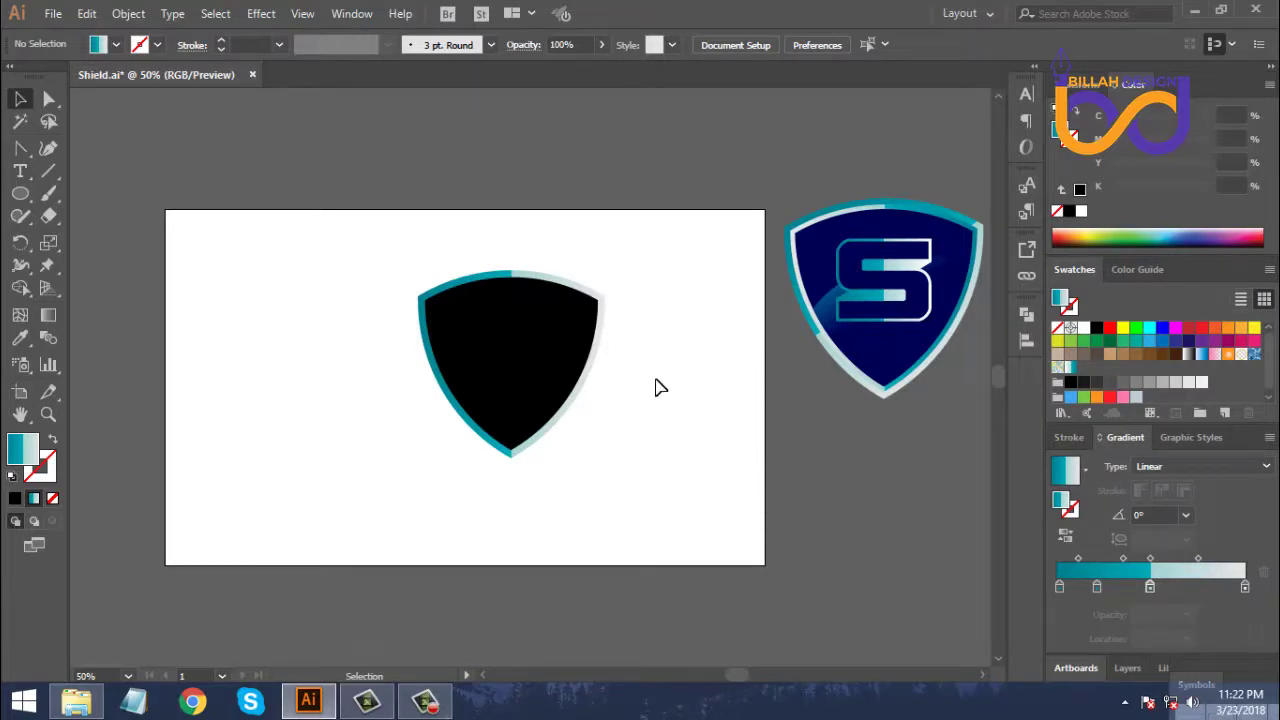
click(520, 338)
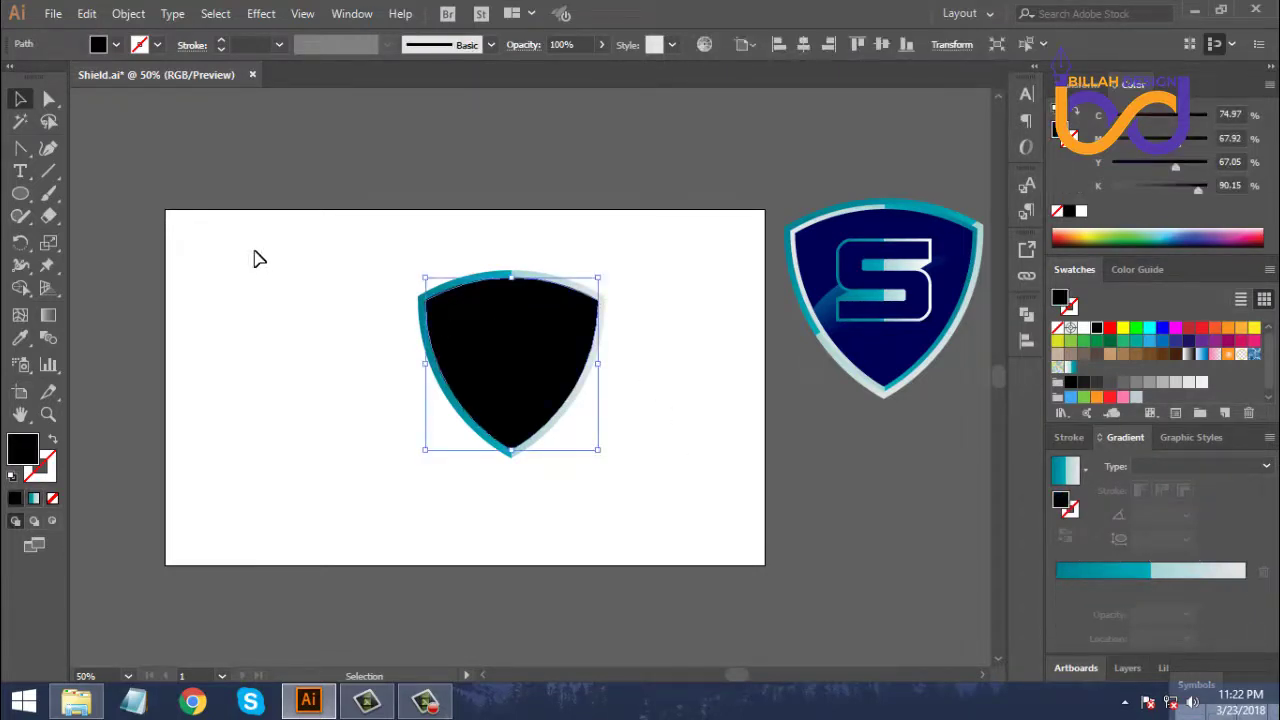
Create a −10 px offset path inside the black shield and fill it with the logo's navy.
click(127, 14)
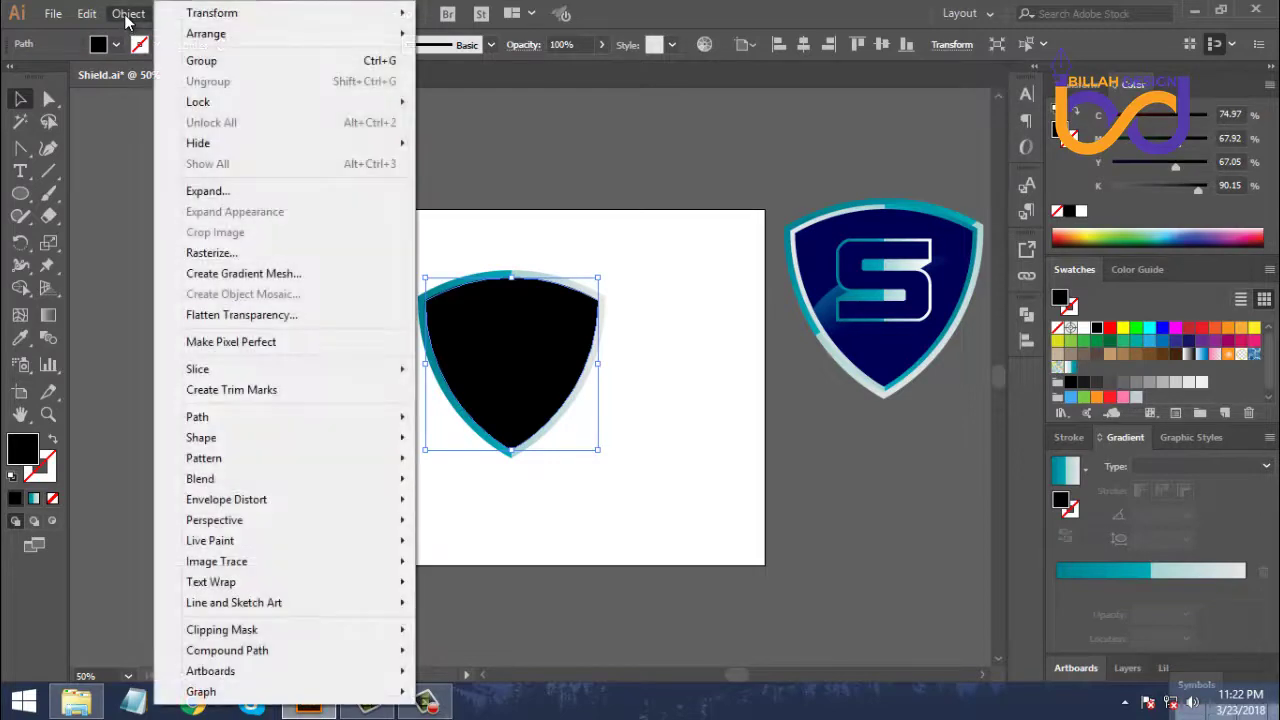
mouse_move(207, 417)
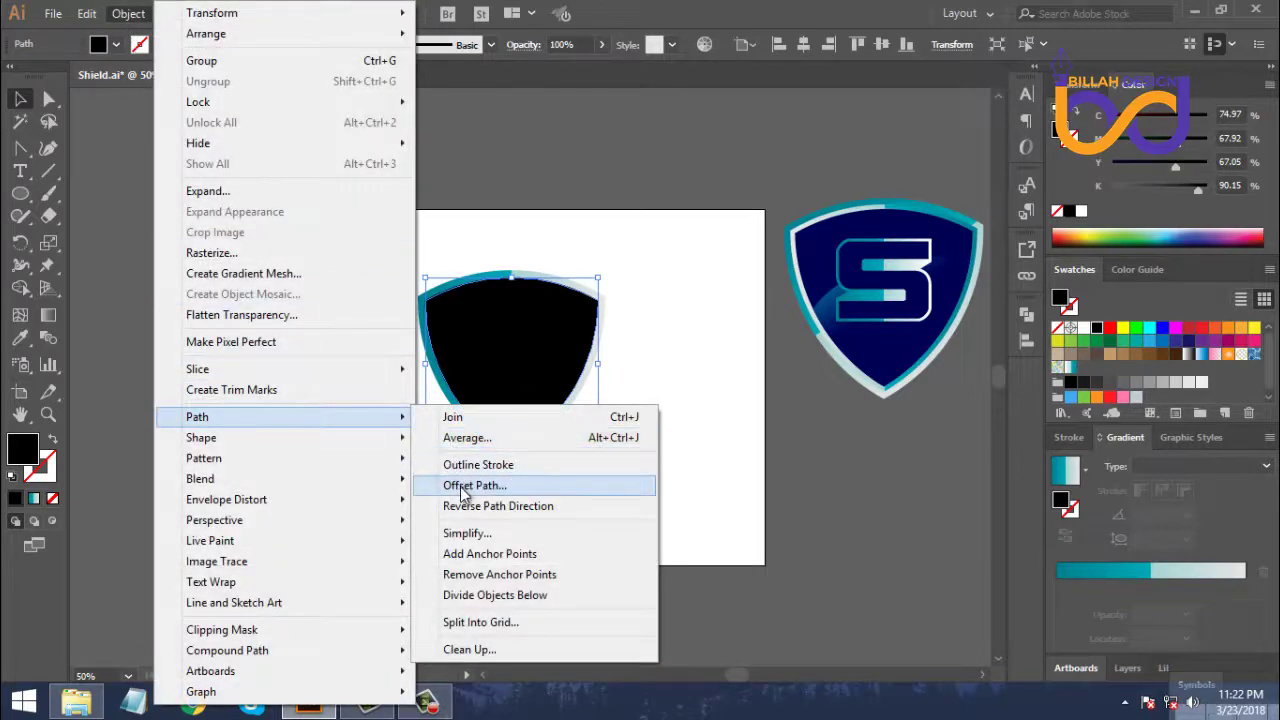
click(465, 485)
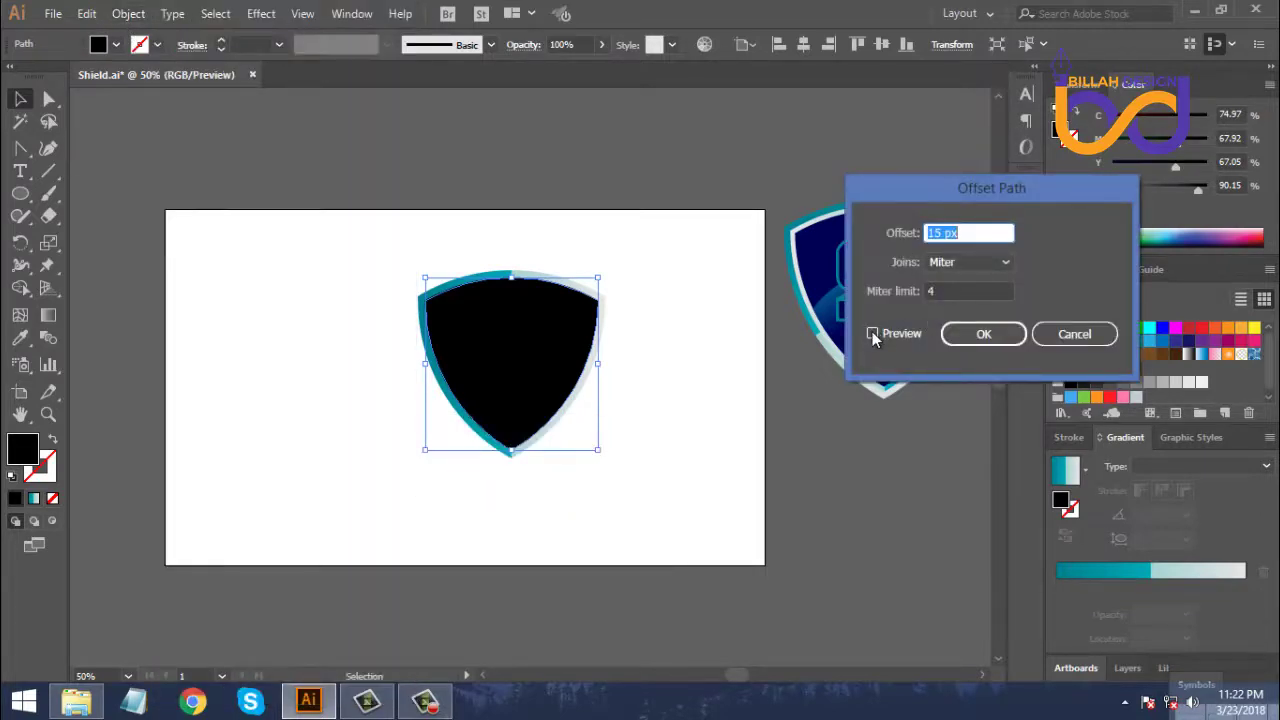
click(872, 333)
scroll(971, 232, down, 6)
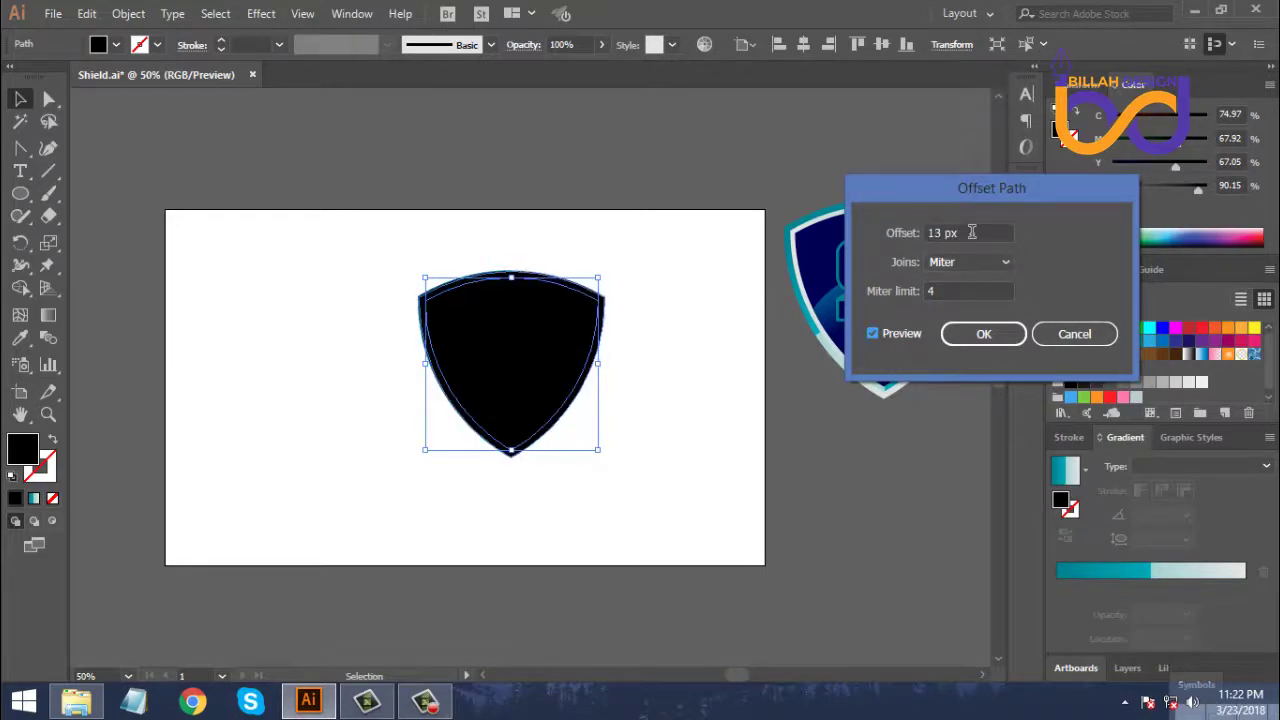
scroll(971, 232, down, 18)
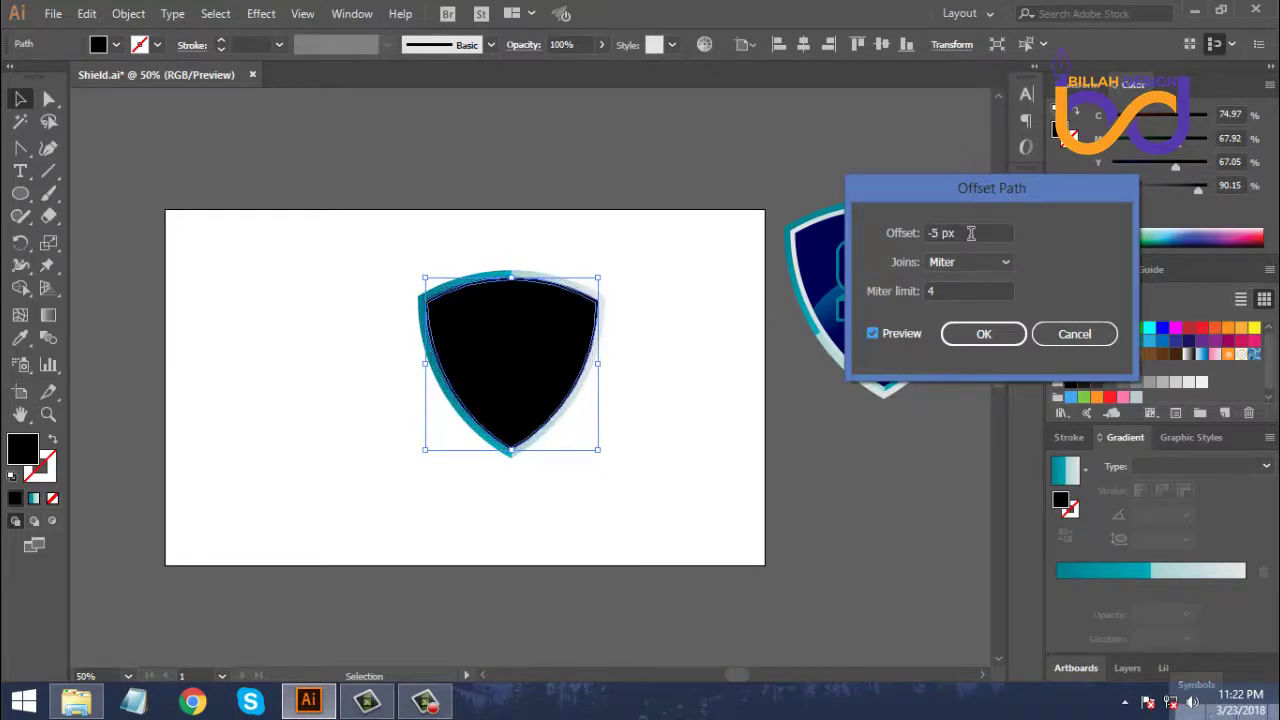
scroll(971, 233, down, 1)
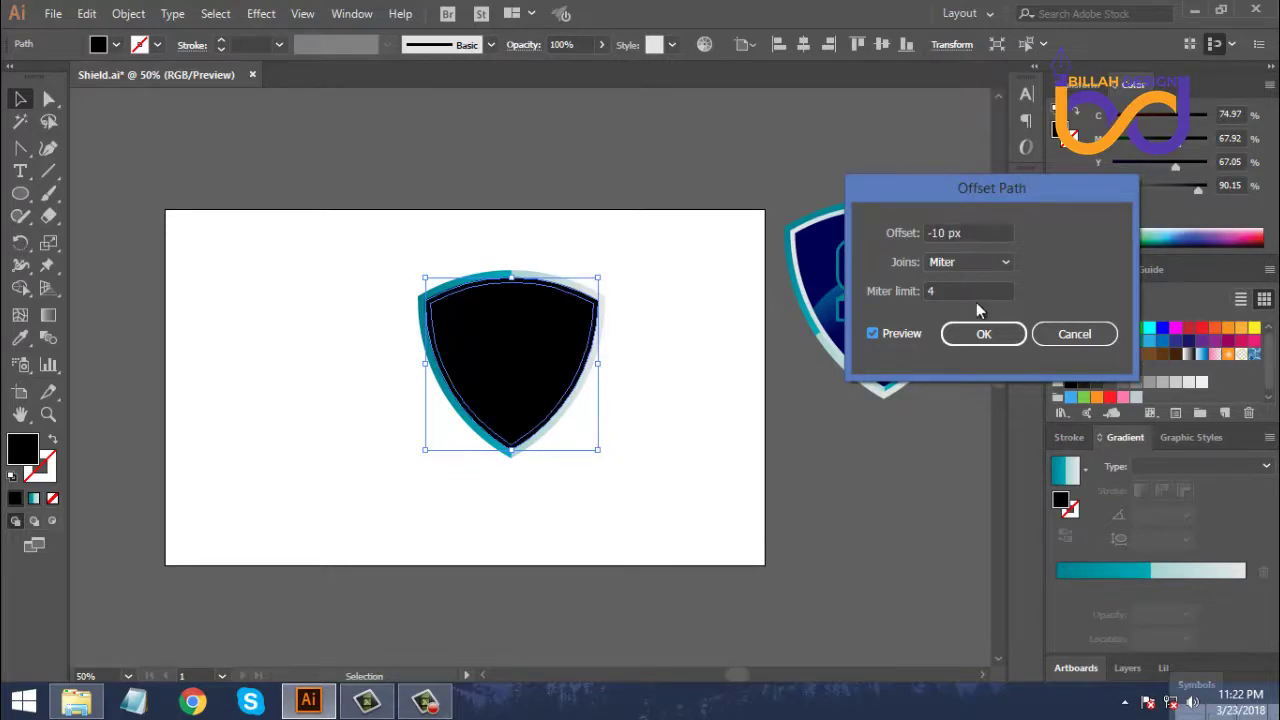
click(990, 334)
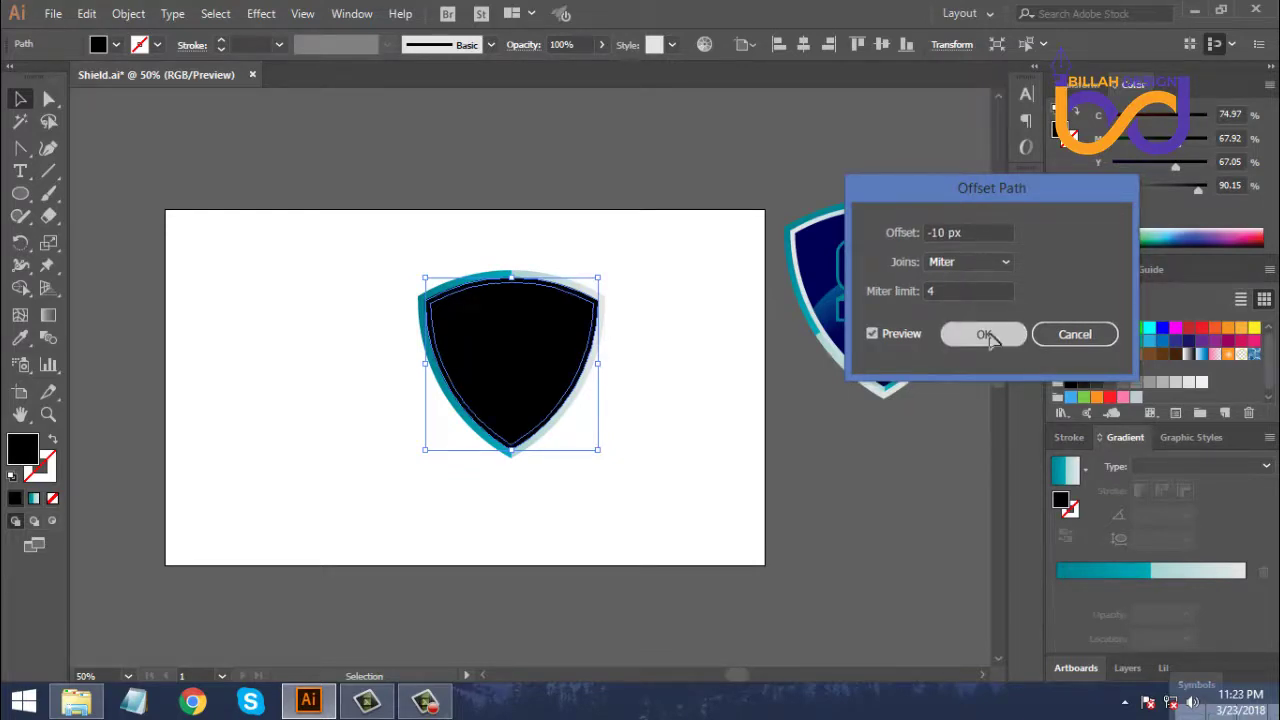
click(21, 338)
click(832, 262)
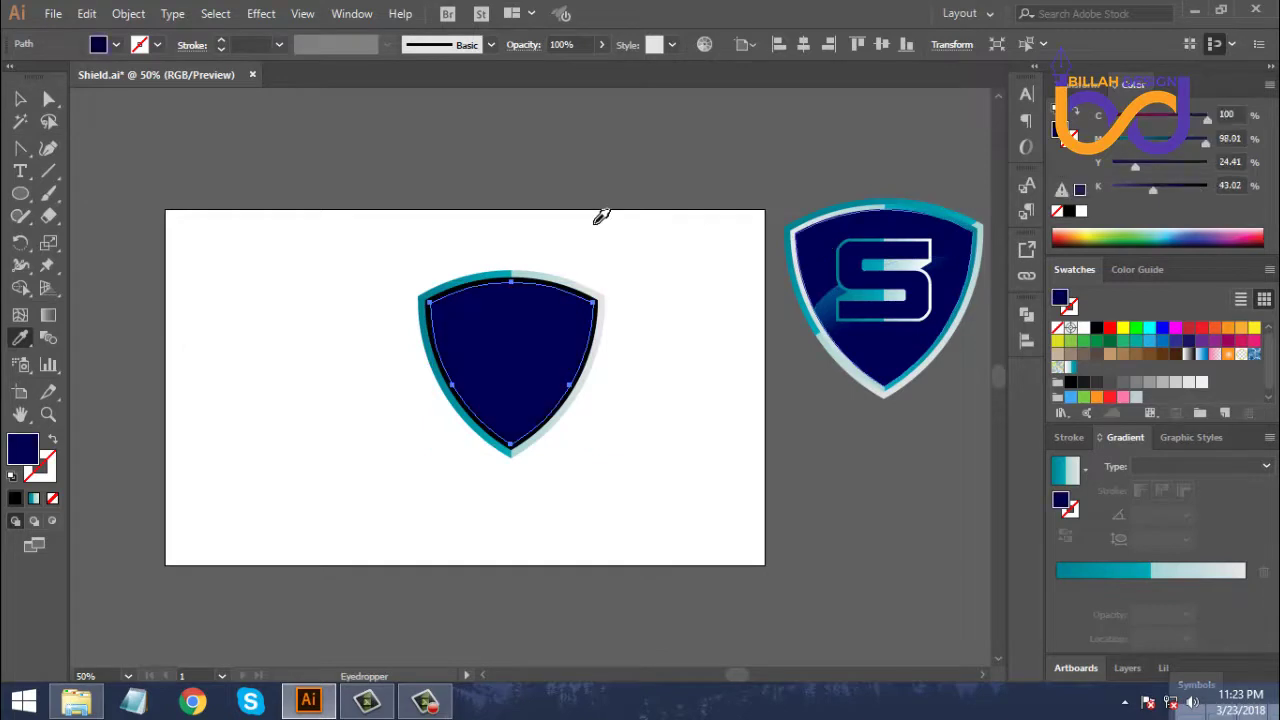
Fill the black band shield with the teal rim gradient, with its direction reversed.
click(20, 98)
click(352, 470)
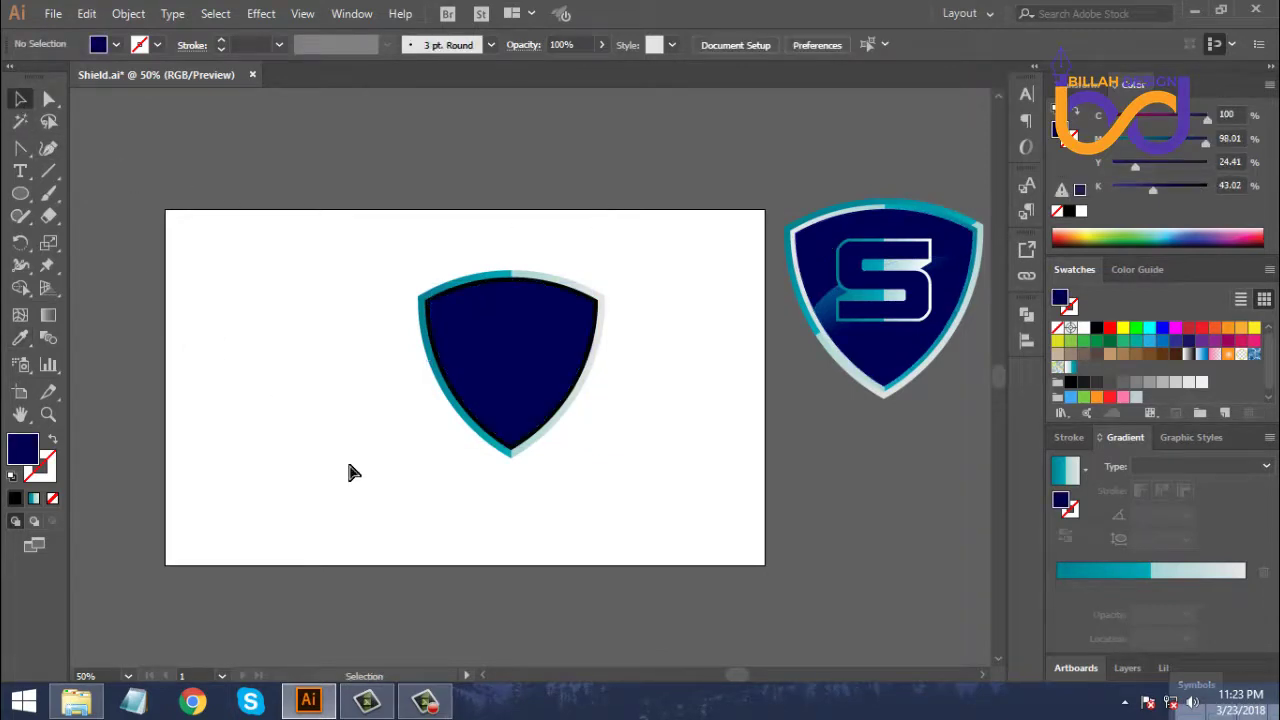
key(ctrl+equal)
key(ctrl+equal)
key(ctrl+equal)
scroll(806, 434, up, 2)
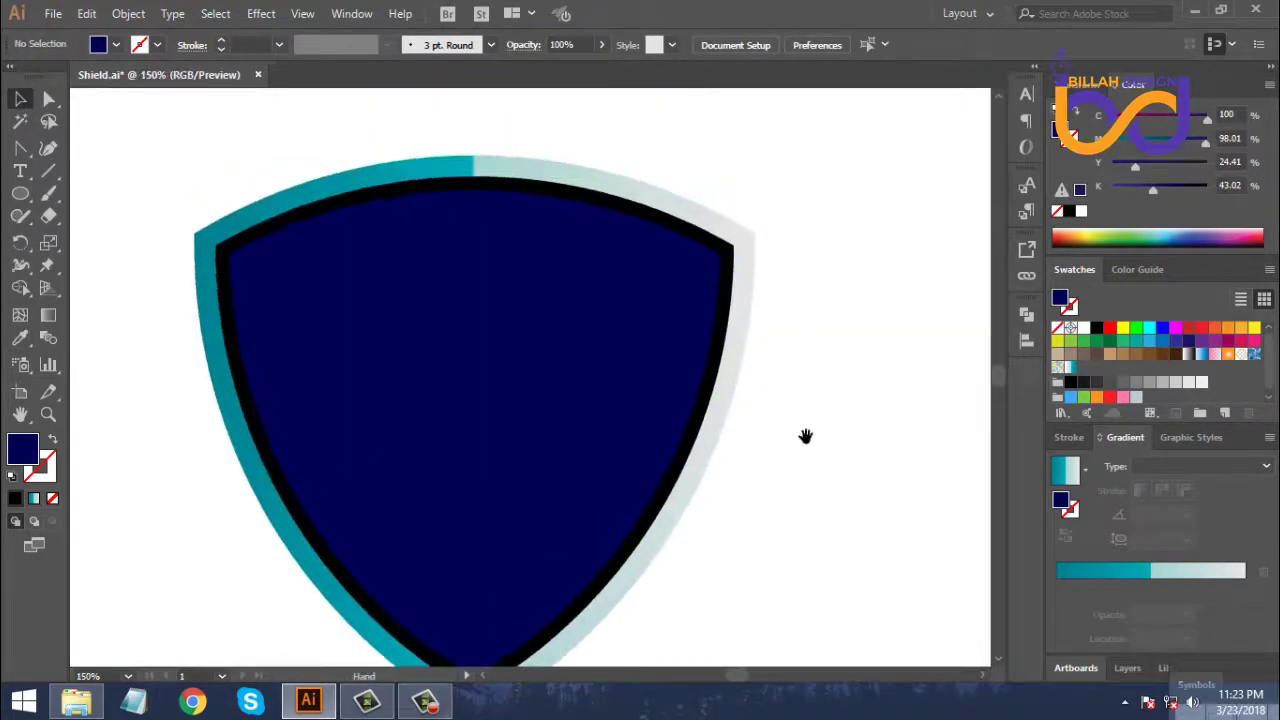
click(727, 249)
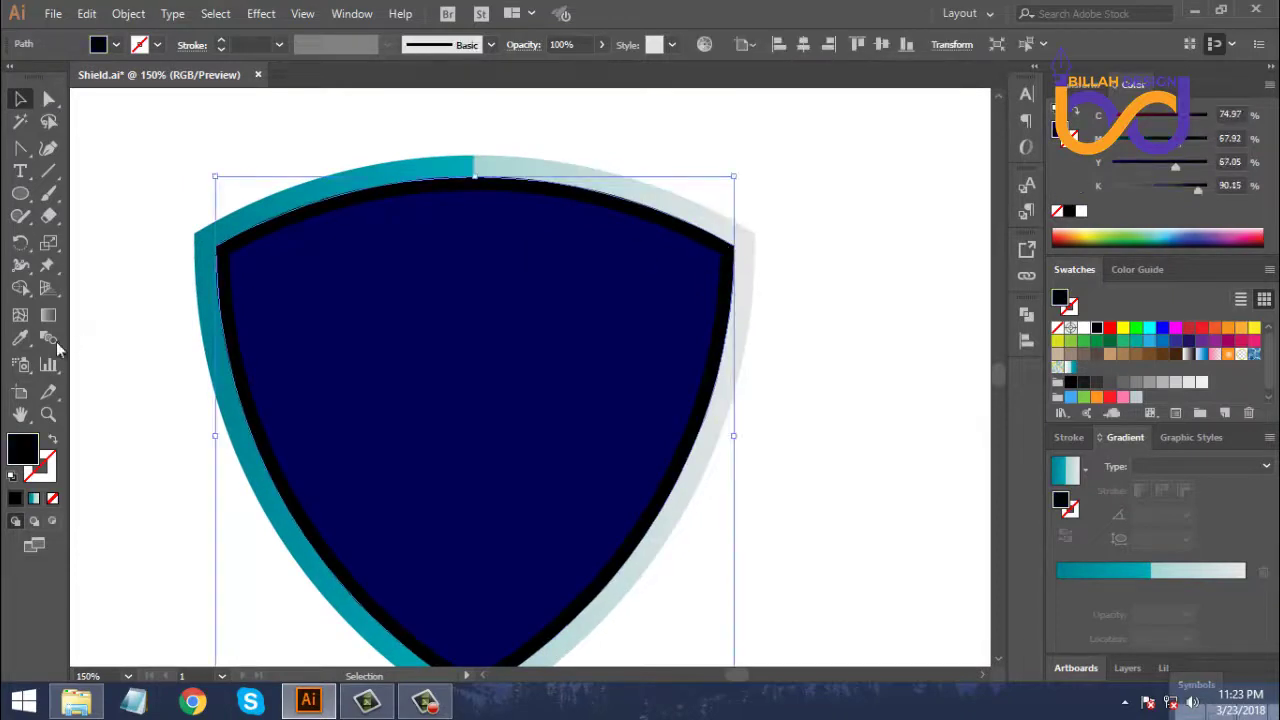
click(21, 338)
click(371, 176)
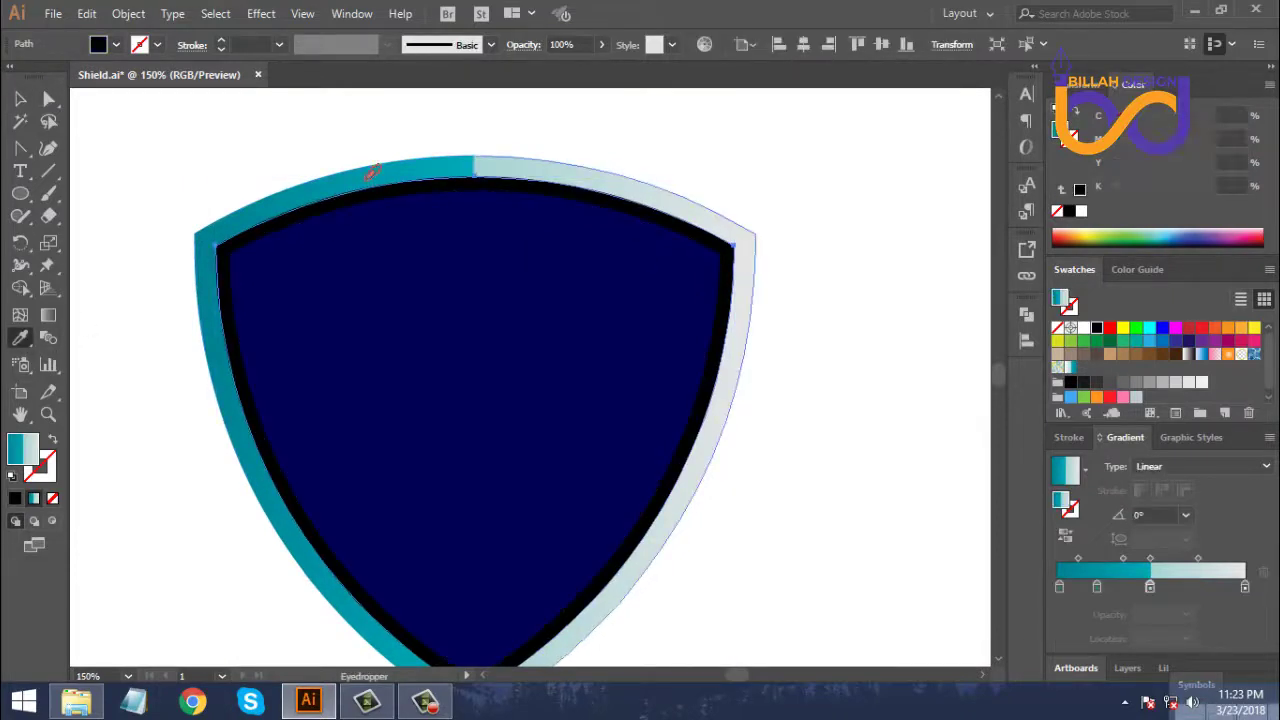
click(1067, 537)
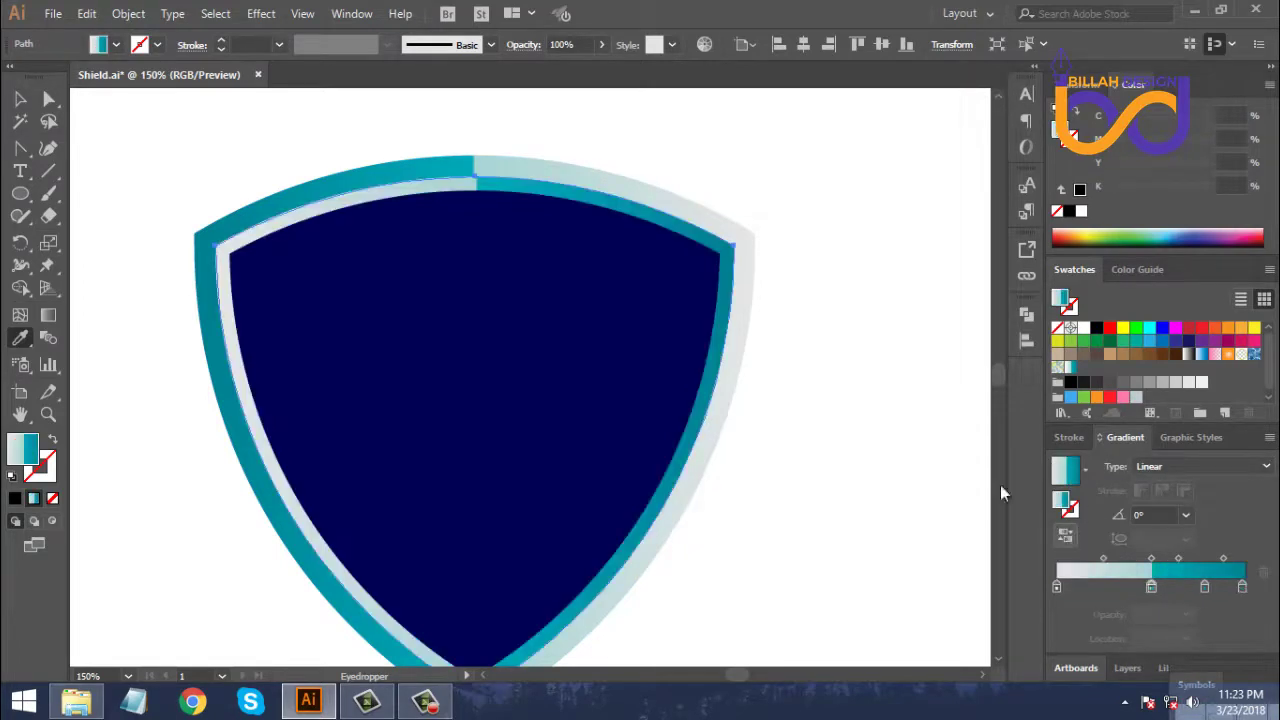
Zoom out to the whole artboard and move the entire draft shield slightly left.
click(20, 99)
click(838, 425)
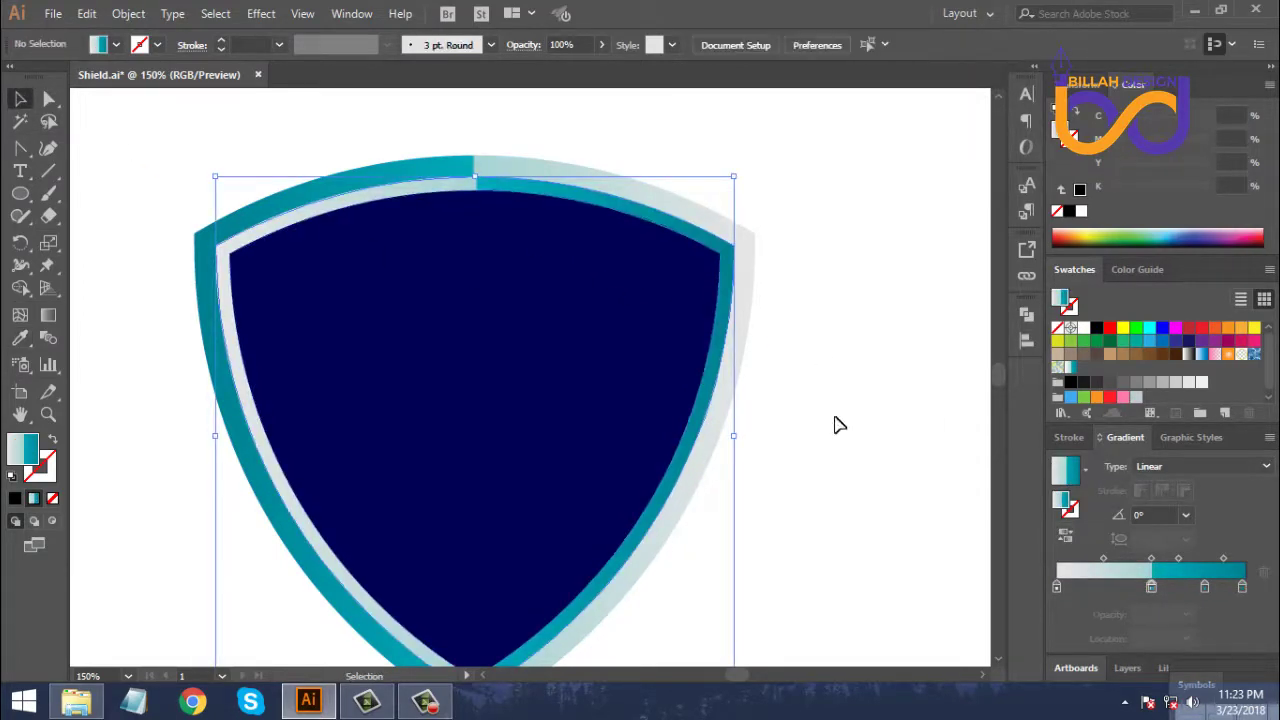
key(ctrl+minus)
key(ctrl+minus)
key(ctrl+minus)
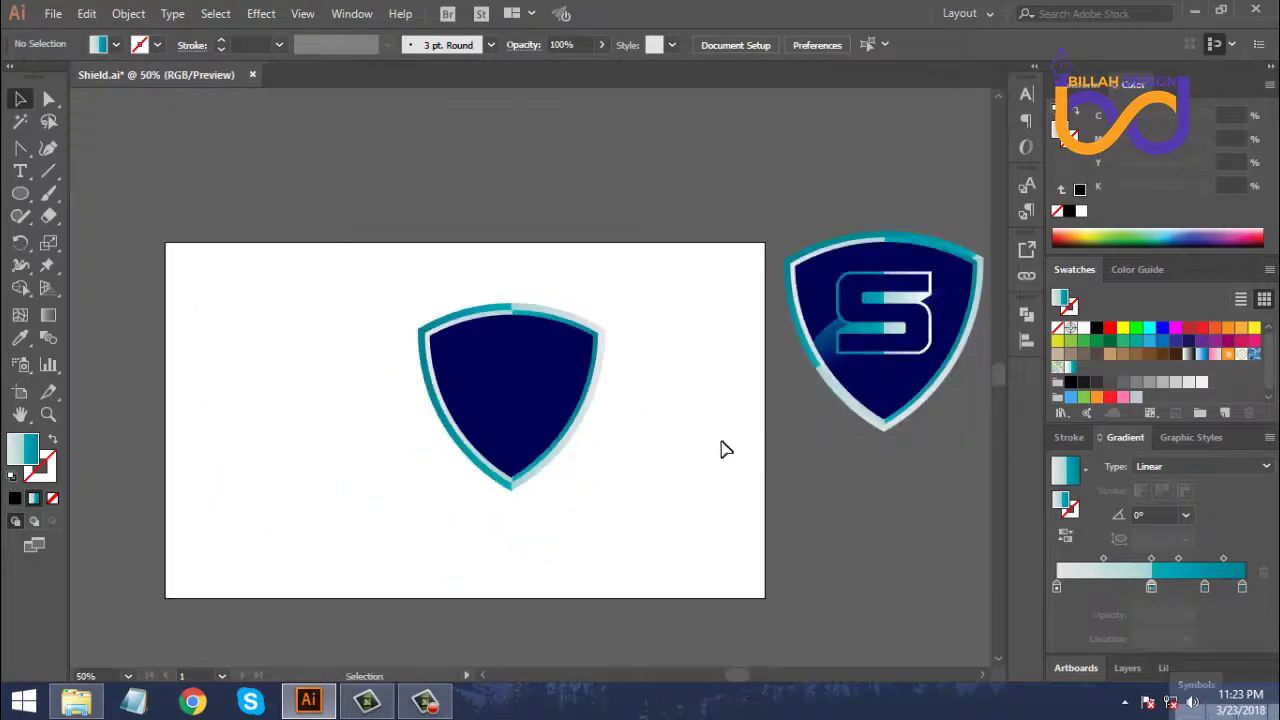
drag(662, 445, 690, 410)
drag(663, 266, 543, 523)
click(641, 476)
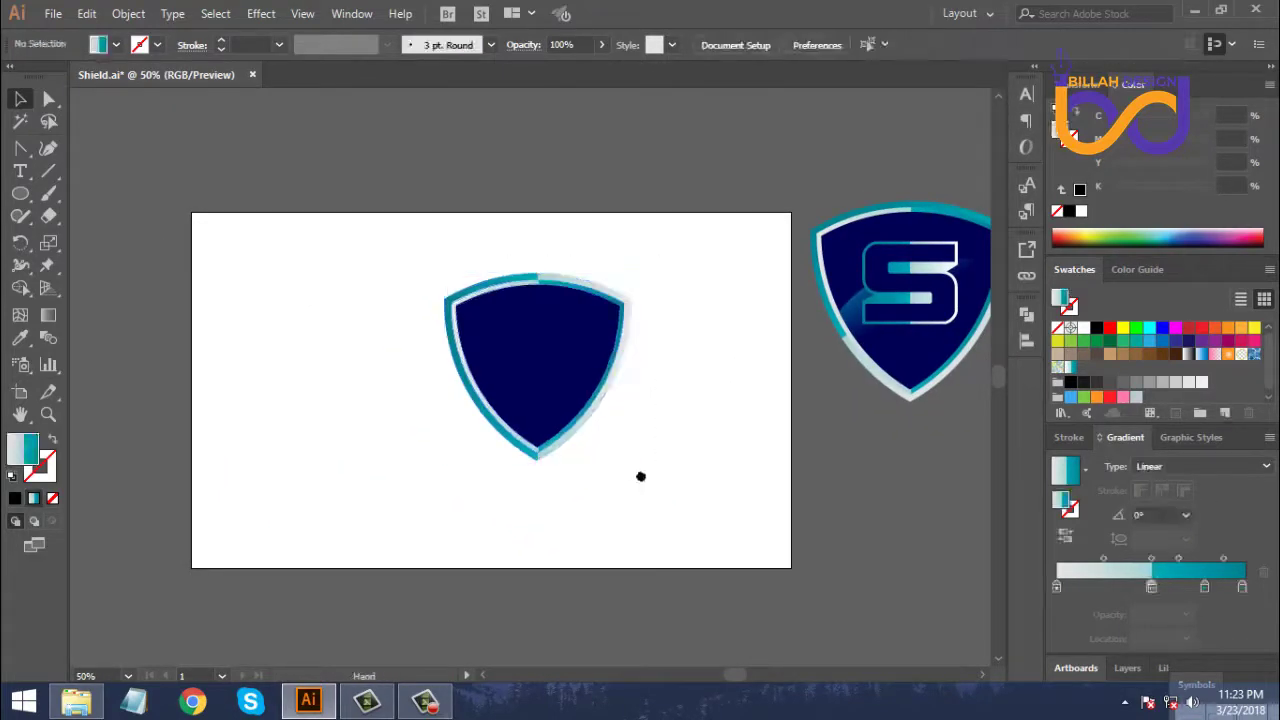
scroll(641, 476, down, 1)
scroll(641, 476, right, 1)
drag(622, 263, 479, 420)
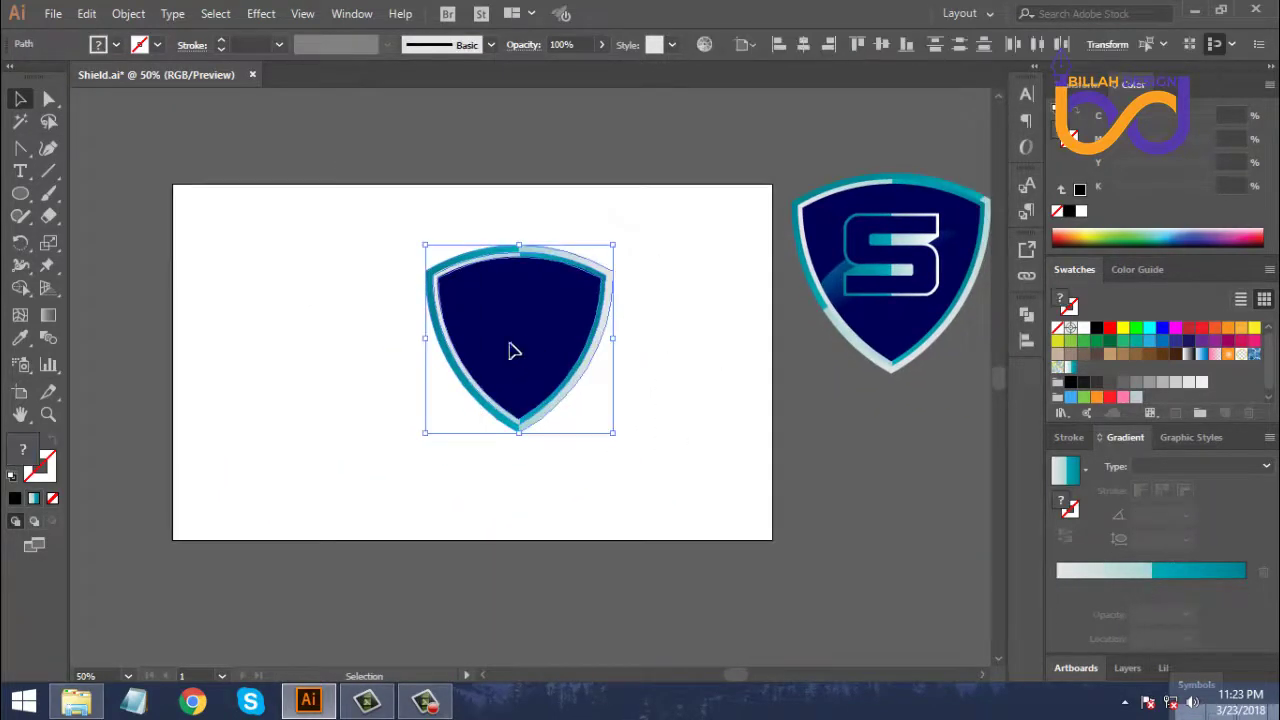
drag(511, 349, 465, 361)
click(654, 417)
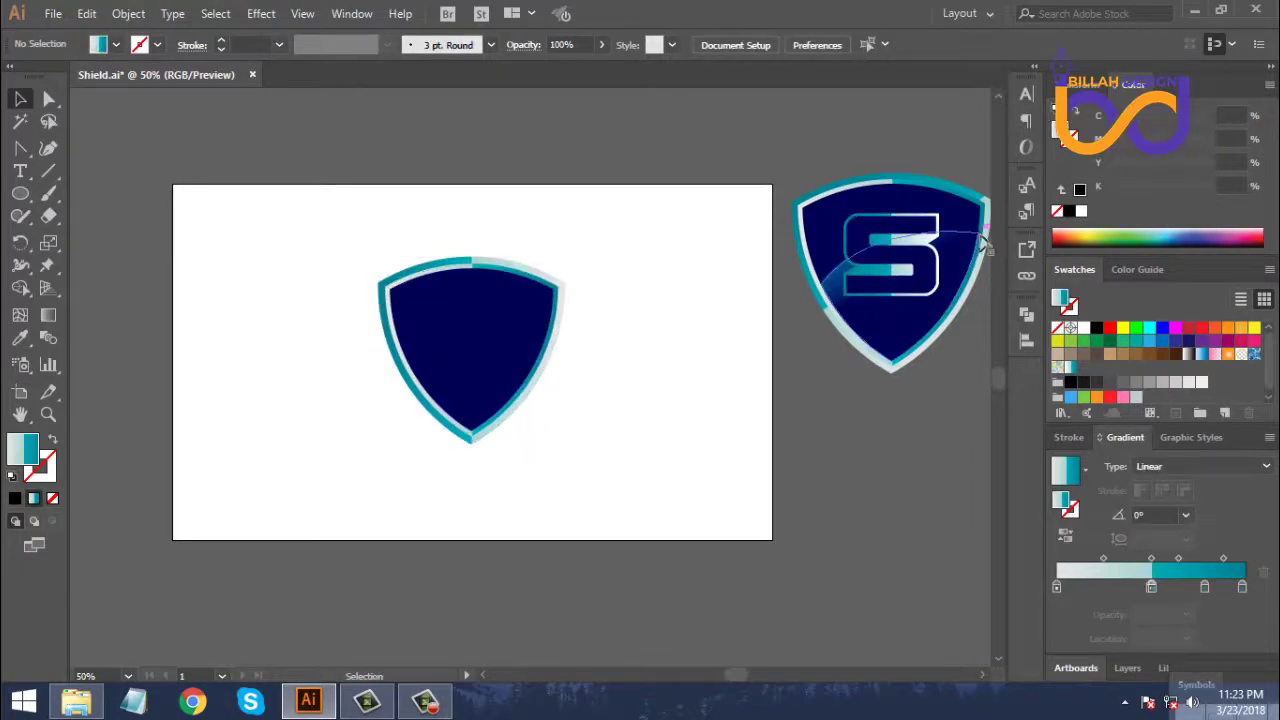
Scroll the view back over the shield and bring up the shape tool options.
scroll(650, 391, down, 1)
scroll(650, 391, right, 1)
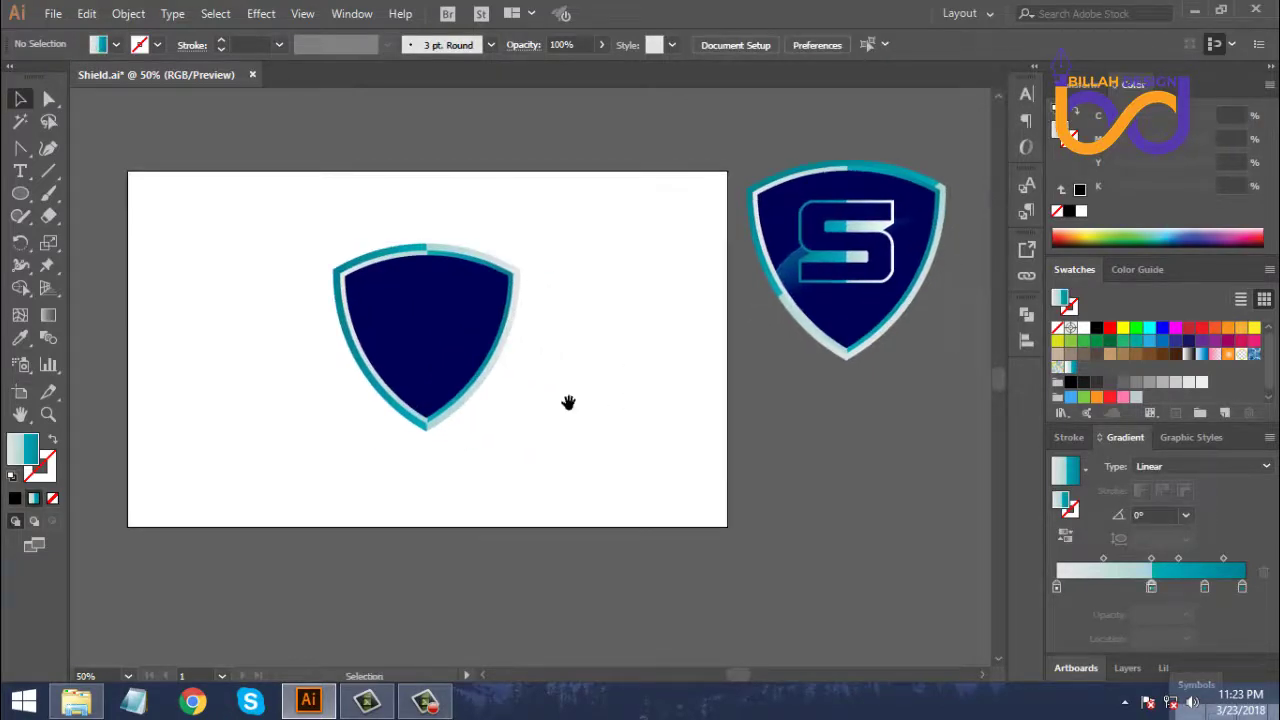
scroll(590, 401, down, 1)
scroll(590, 401, left, 1)
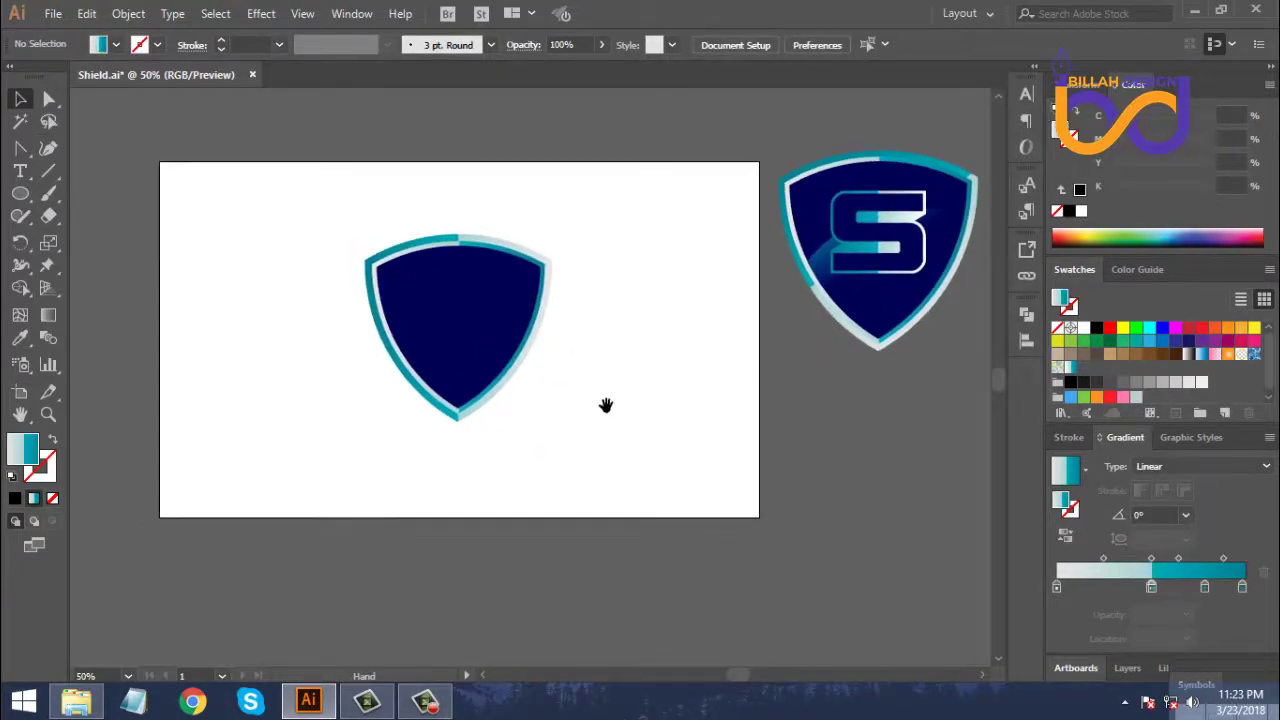
click(24, 195)
Draw a large ellipse over the lower shield and trim it to the navy interior with Shape Builder.
click(57, 238)
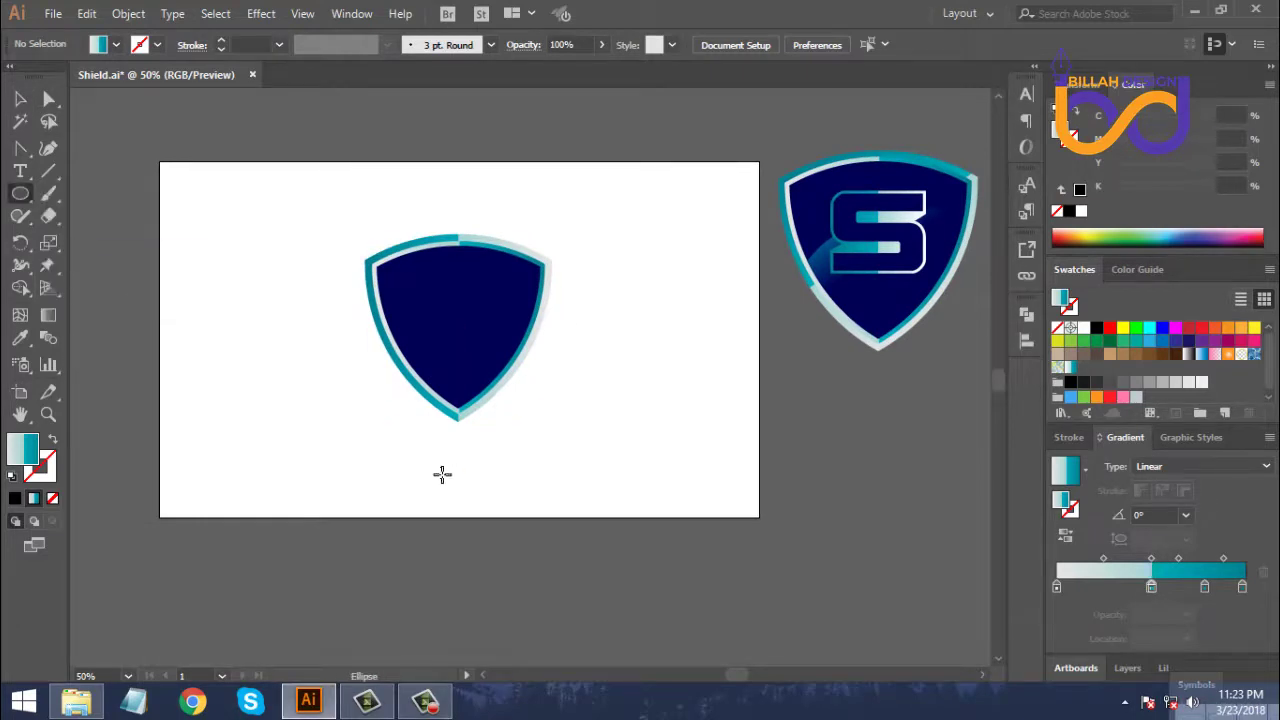
drag(398, 492, 623, 281)
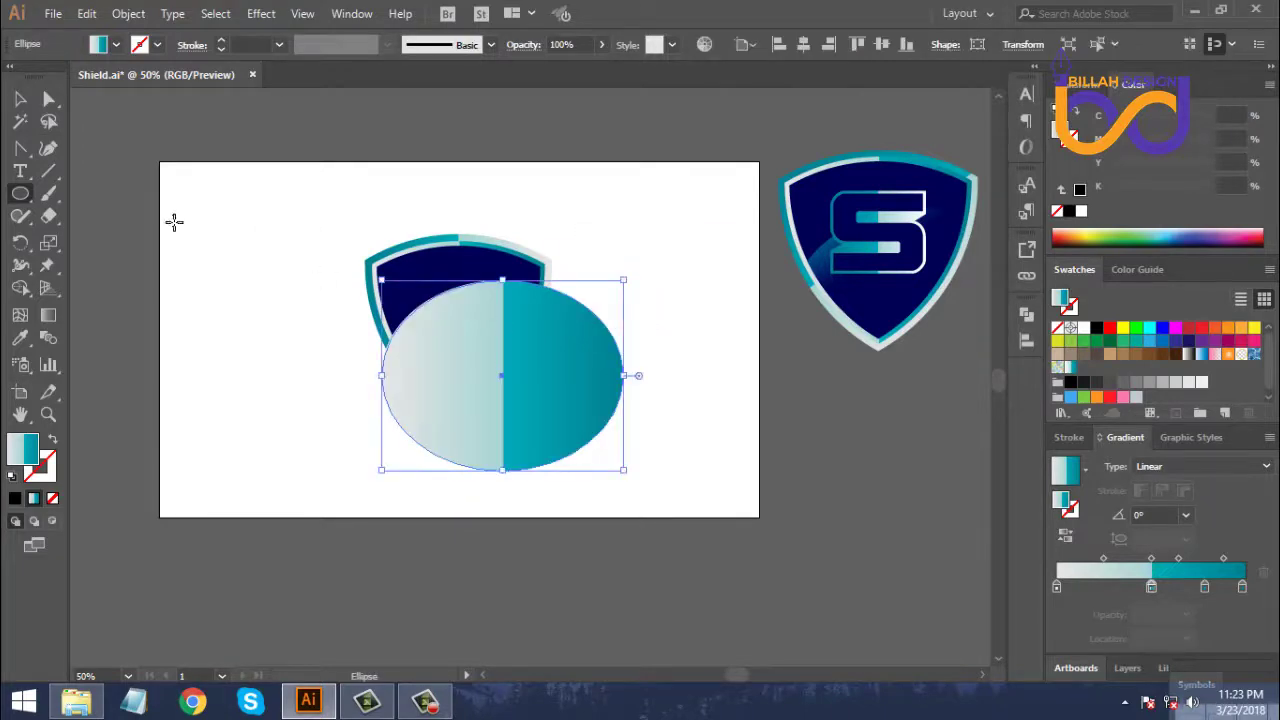
click(49, 99)
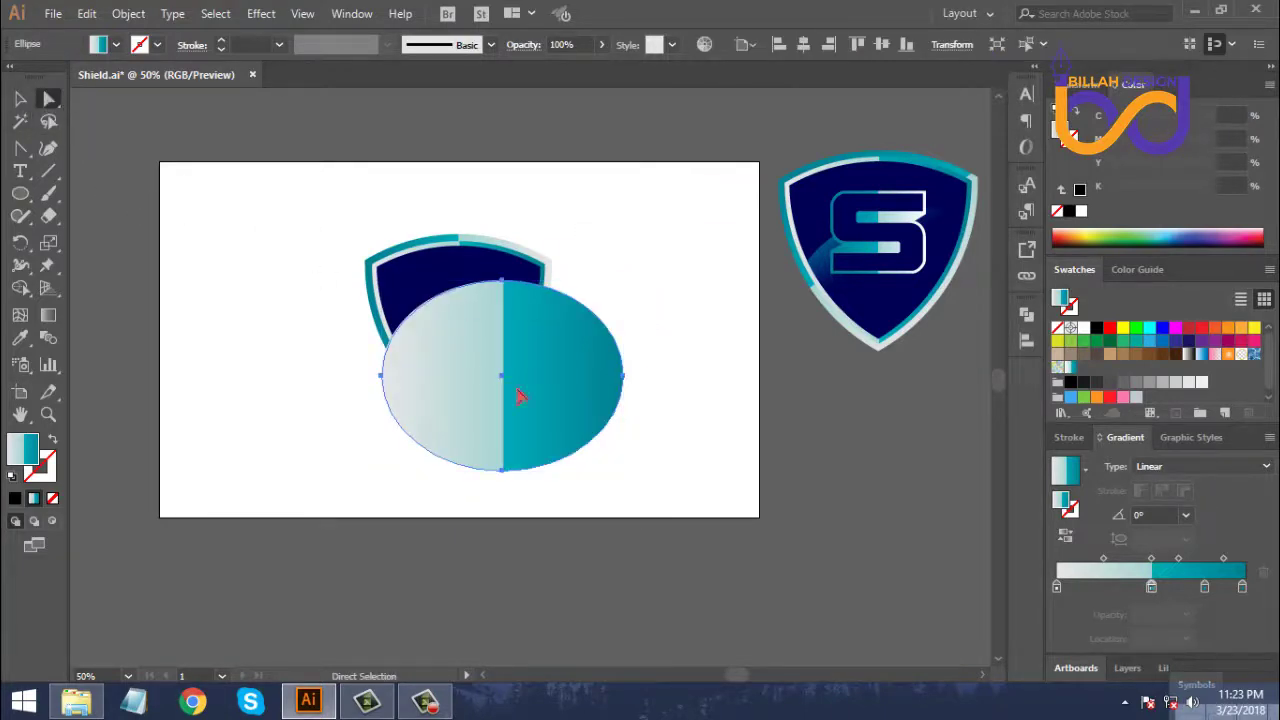
shift+click(421, 281)
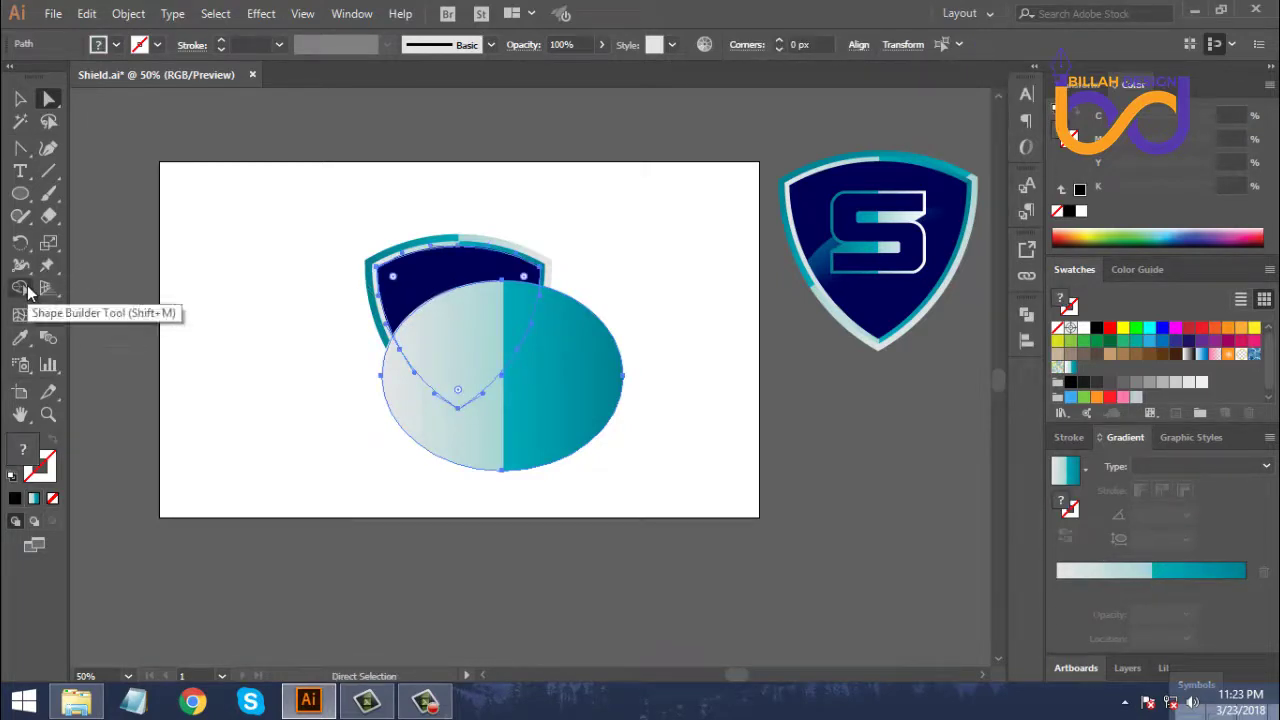
click(20, 288)
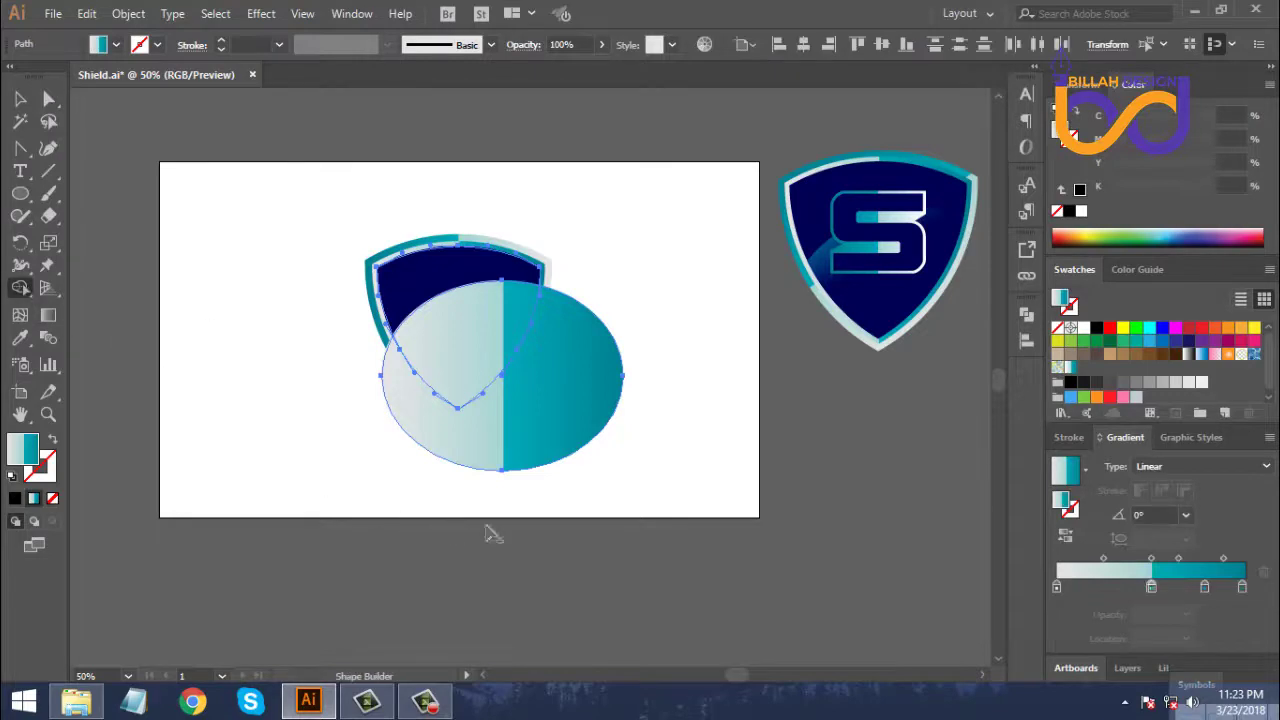
alt+click(567, 398)
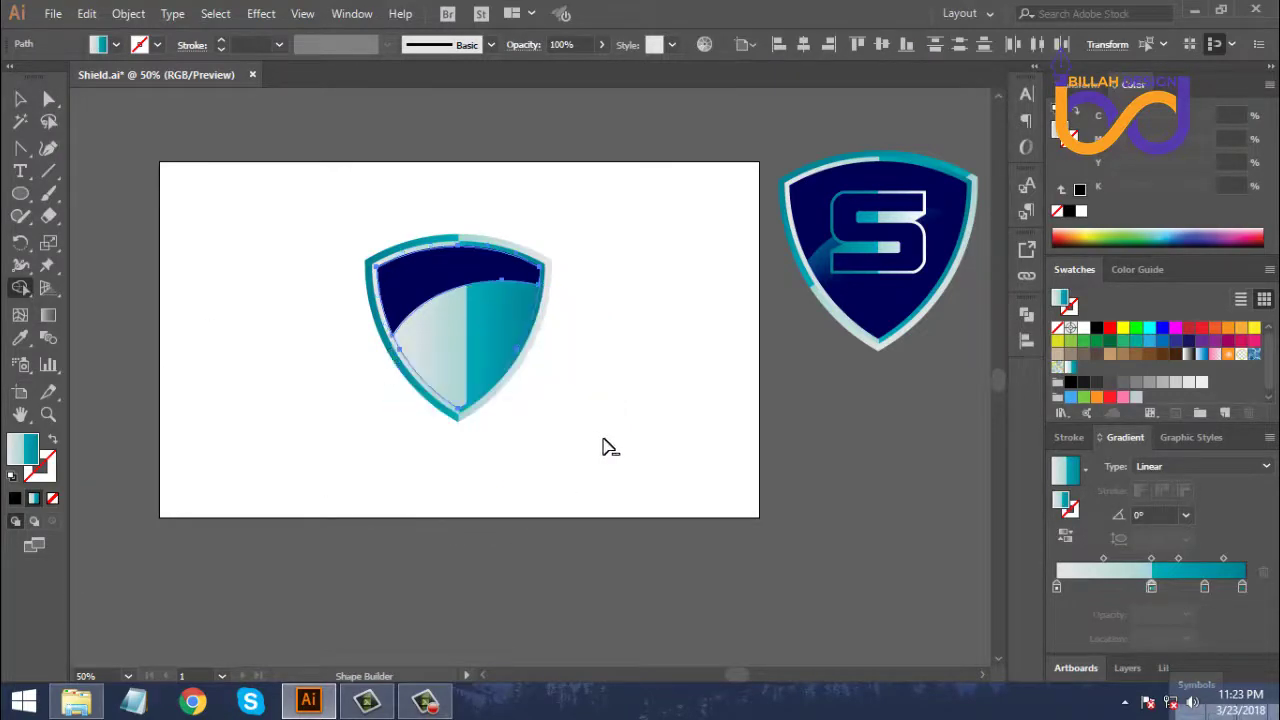
click(52, 100)
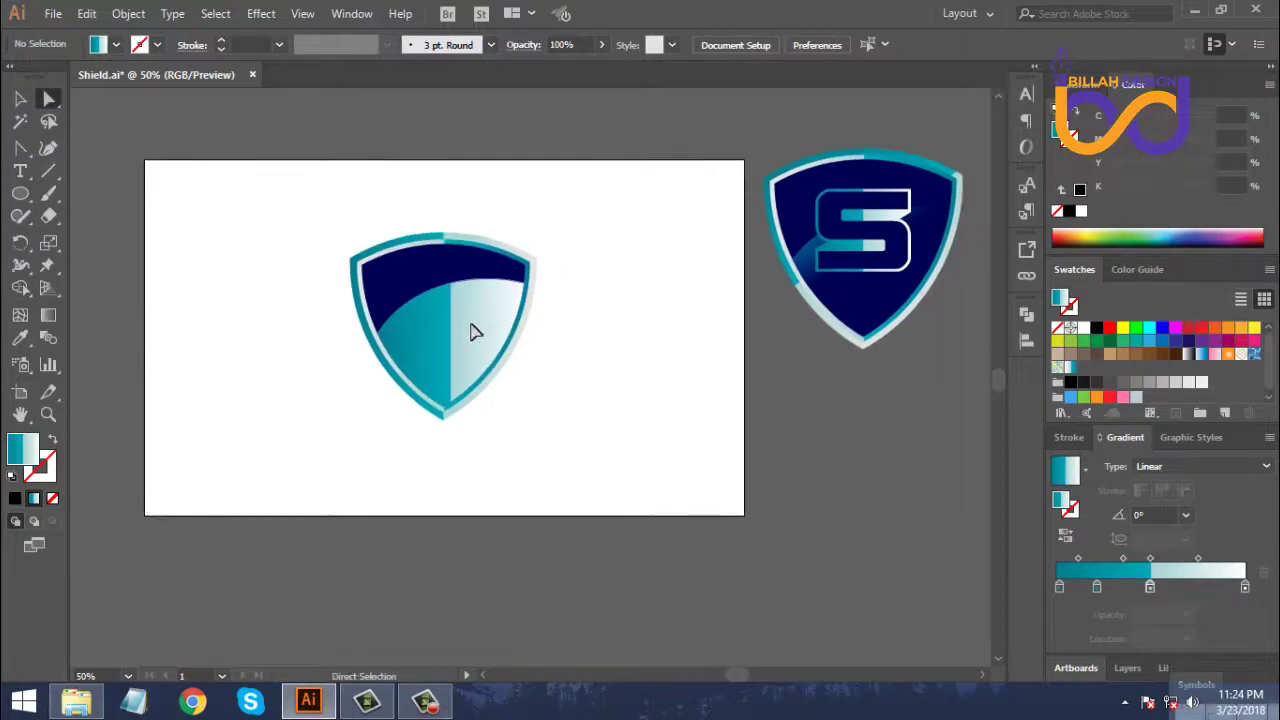
click(475, 332)
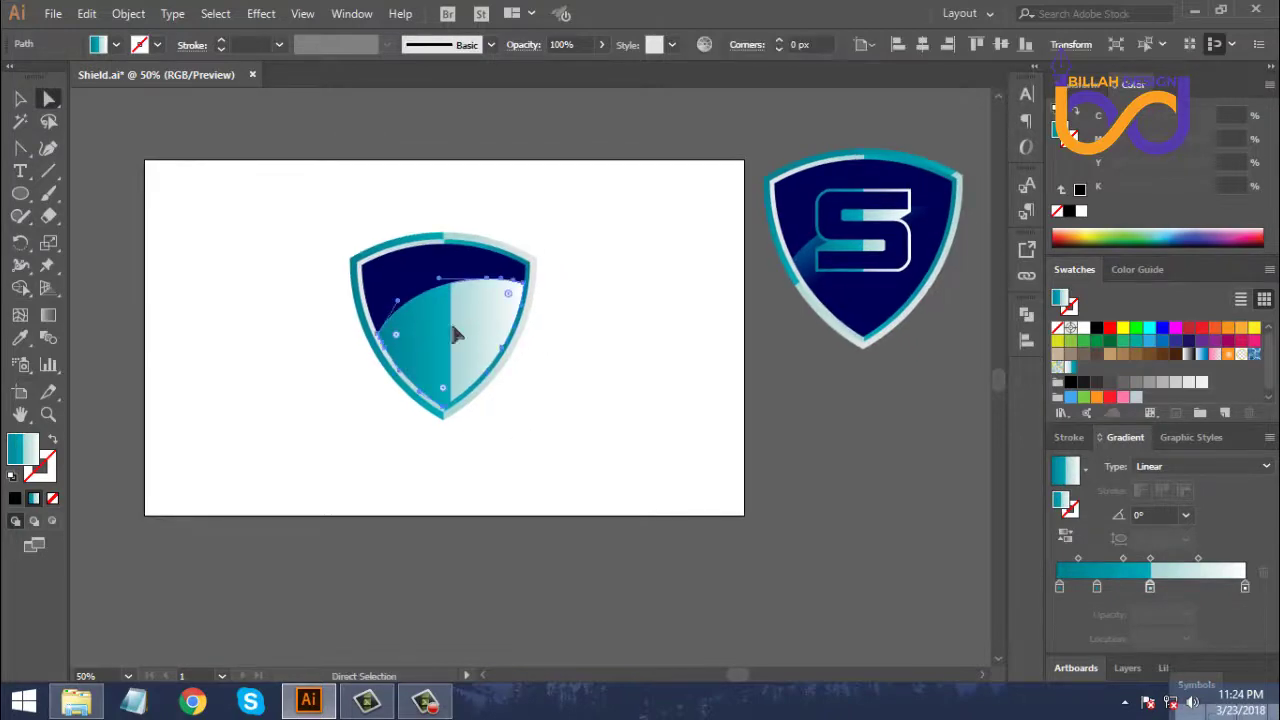
Apply the reference's cyan-to-navy gradient to the curved shape, angled at -60.7°.
click(20, 338)
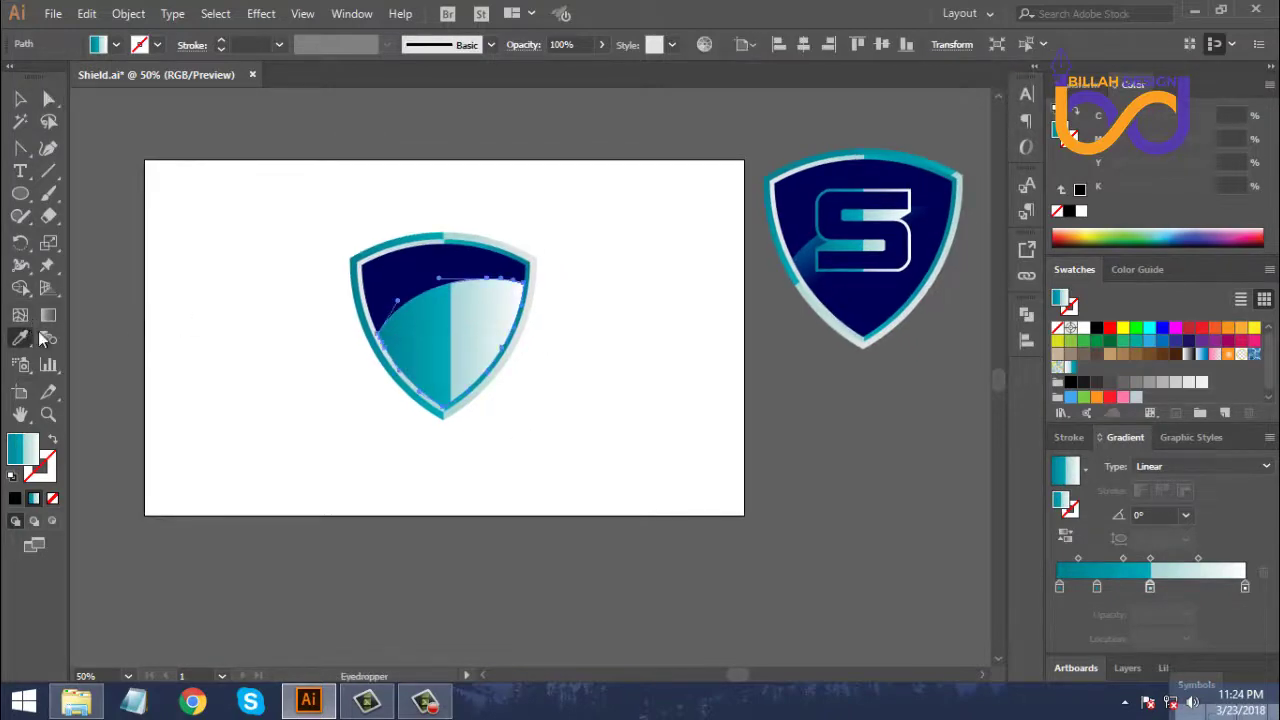
click(812, 251)
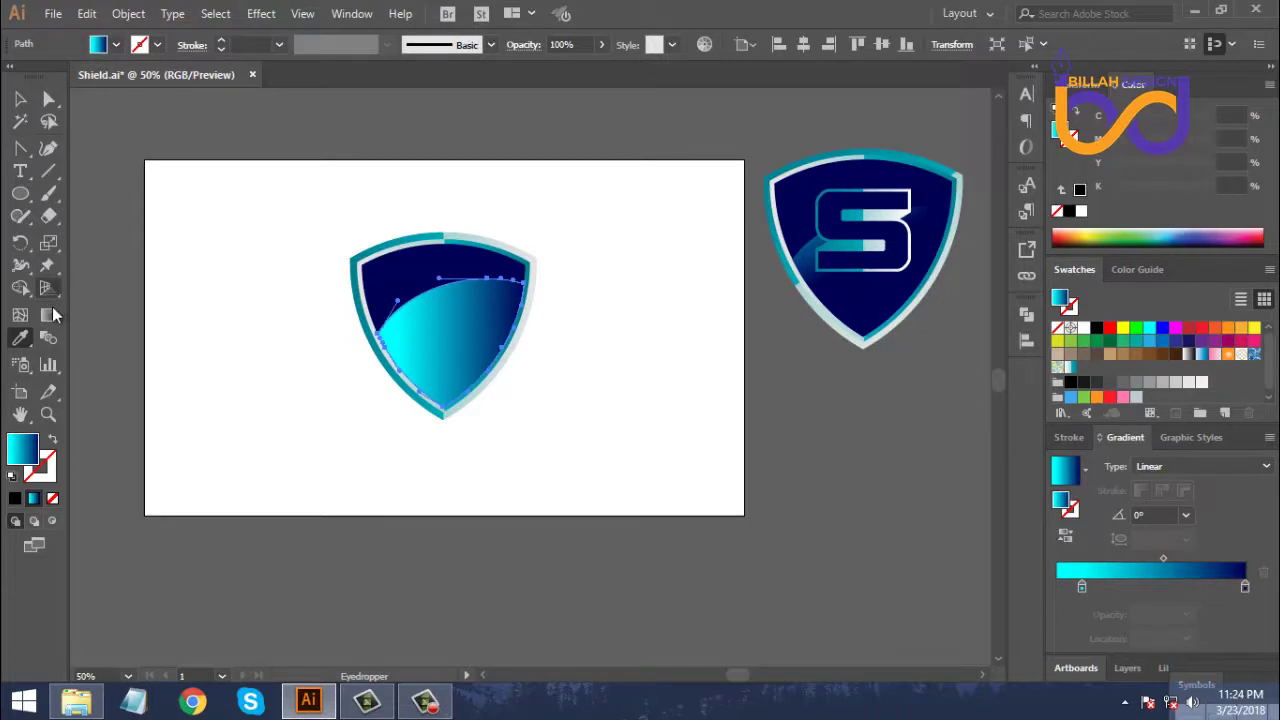
click(51, 317)
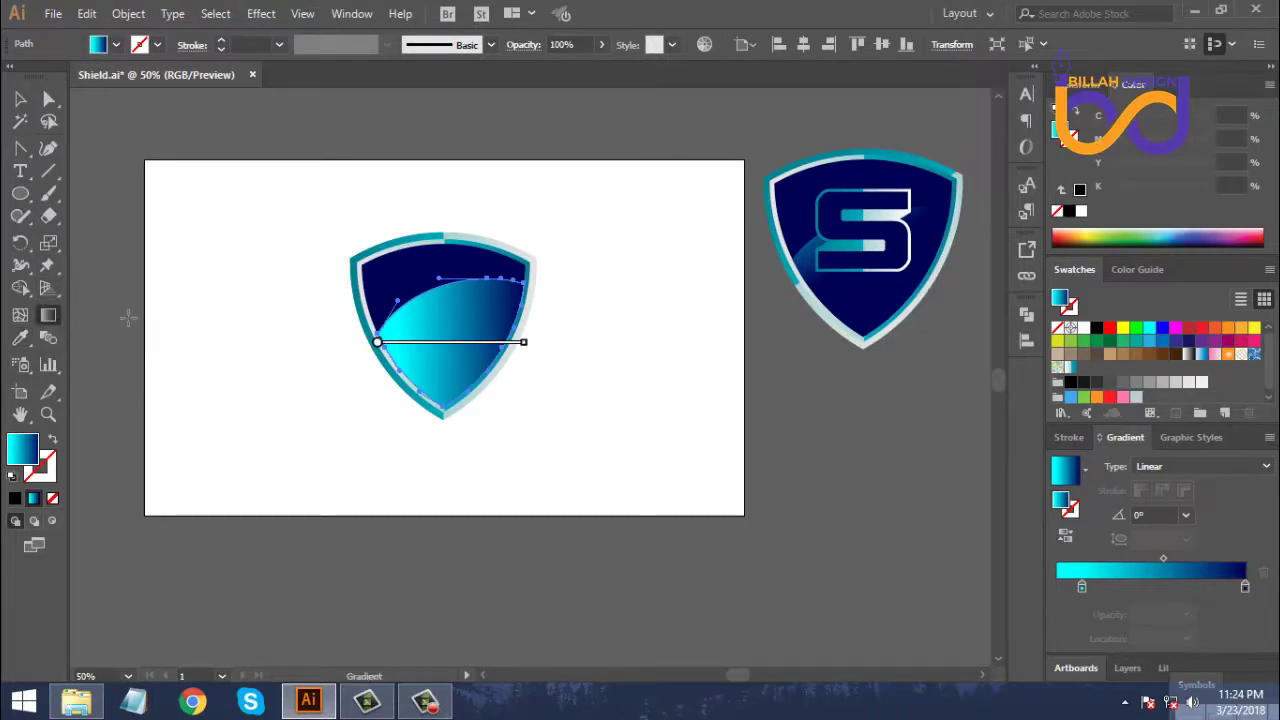
drag(418, 291, 438, 320)
mouse_move(399, 274)
mouse_down()
mouse_move(436, 342)
mouse_move(446, 306)
mouse_up()
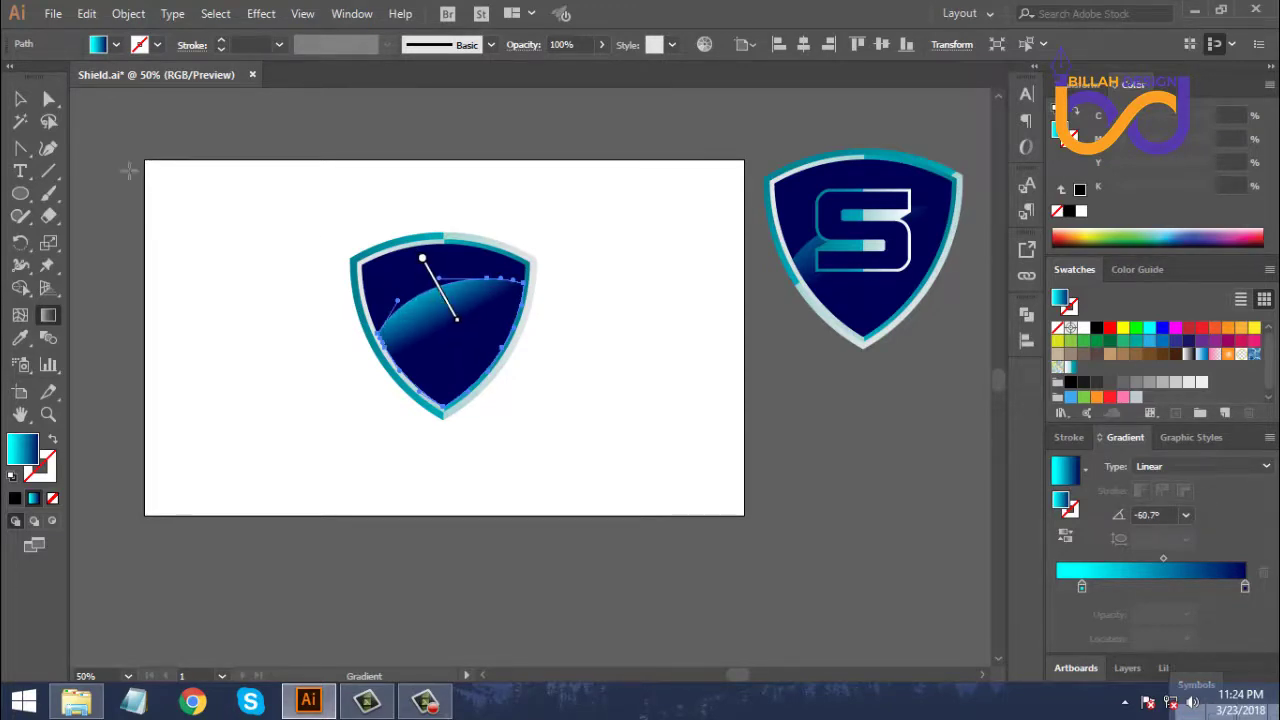
Move the whole draft shield to the right on the artboard.
key(v)
click(197, 346)
drag(271, 218, 591, 363)
click(380, 411)
Type a 72 pt letter S beside the shield and enlarge it to about 440 pt.
key(t)
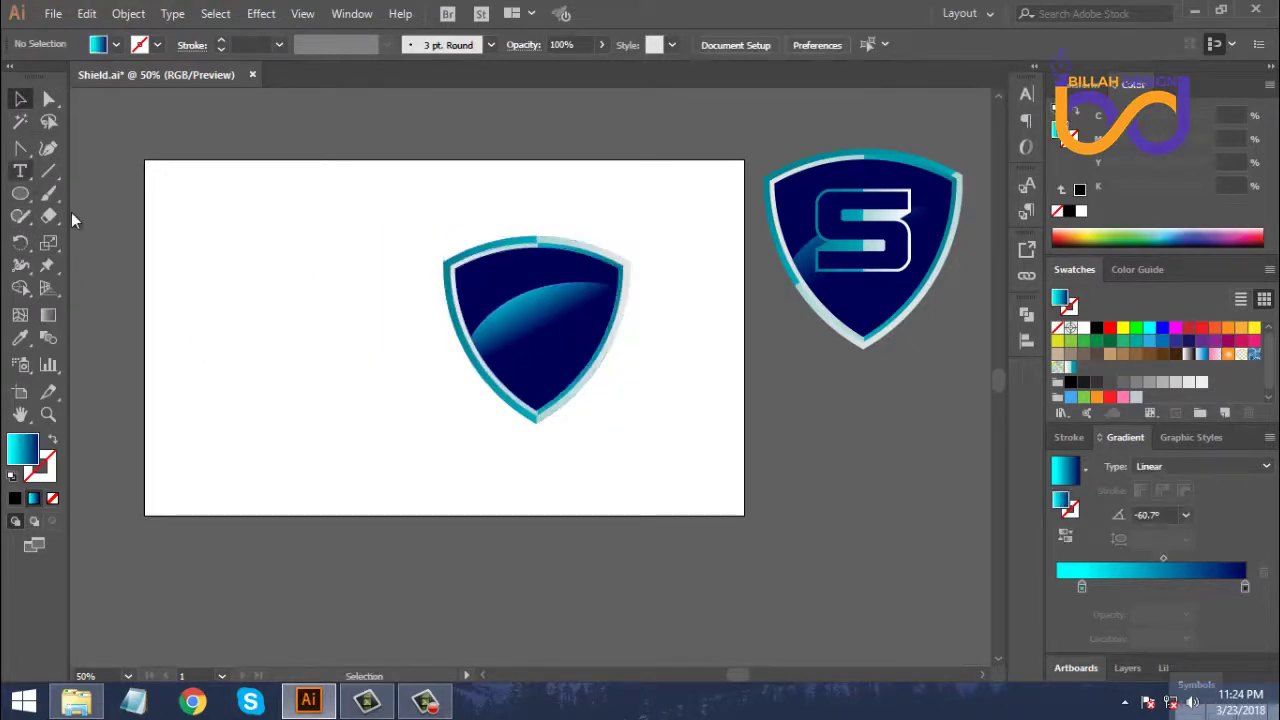
click(255, 290)
right_click(271, 290)
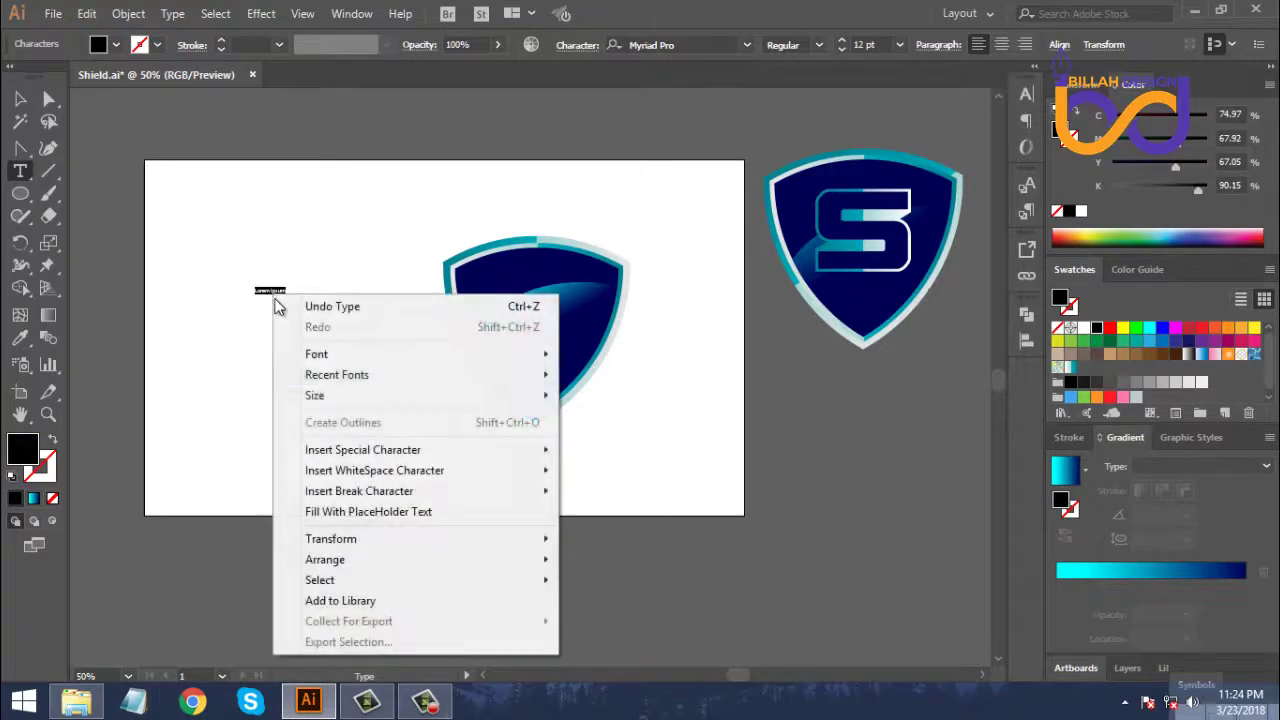
mouse_move(338, 408)
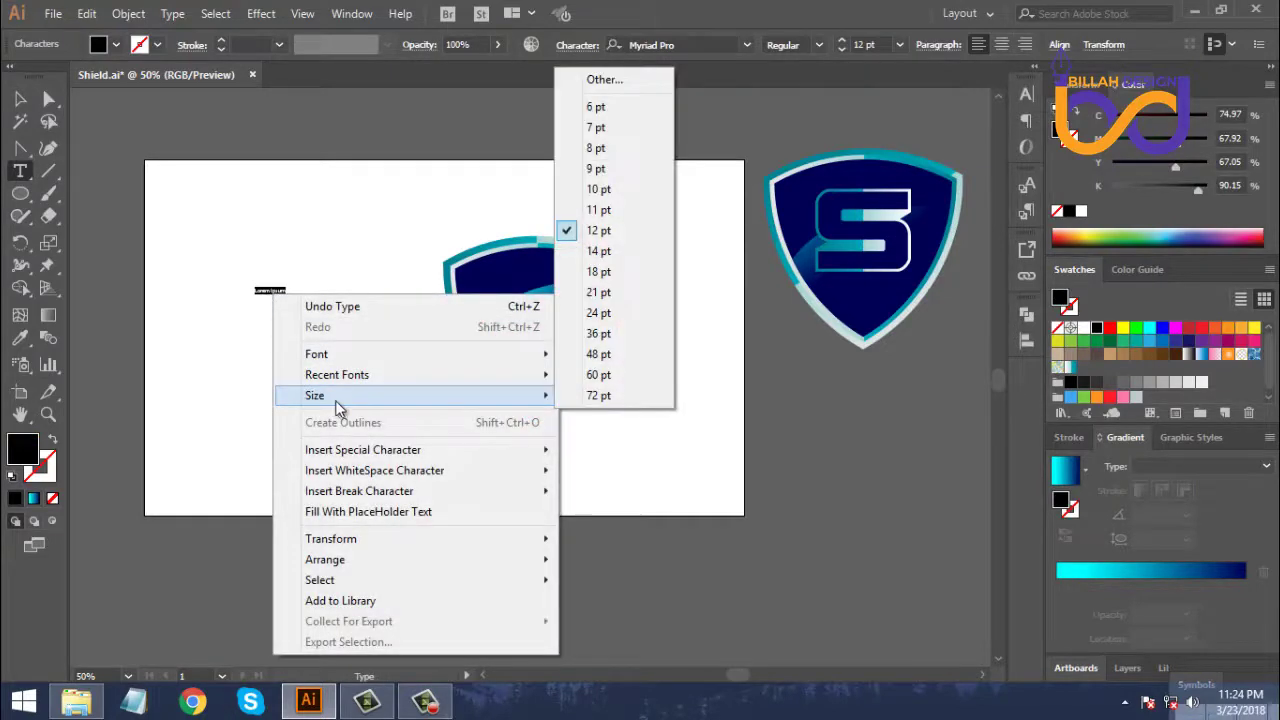
click(598, 395)
text(S)
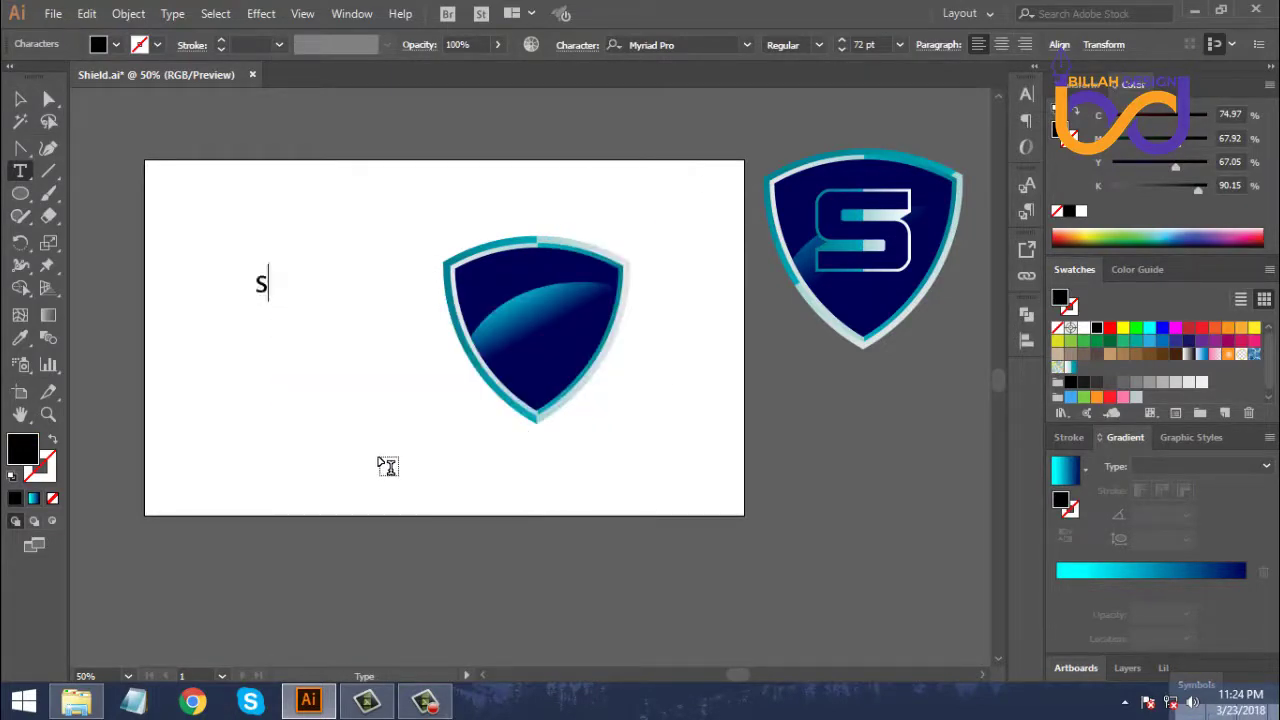
key(Escape)
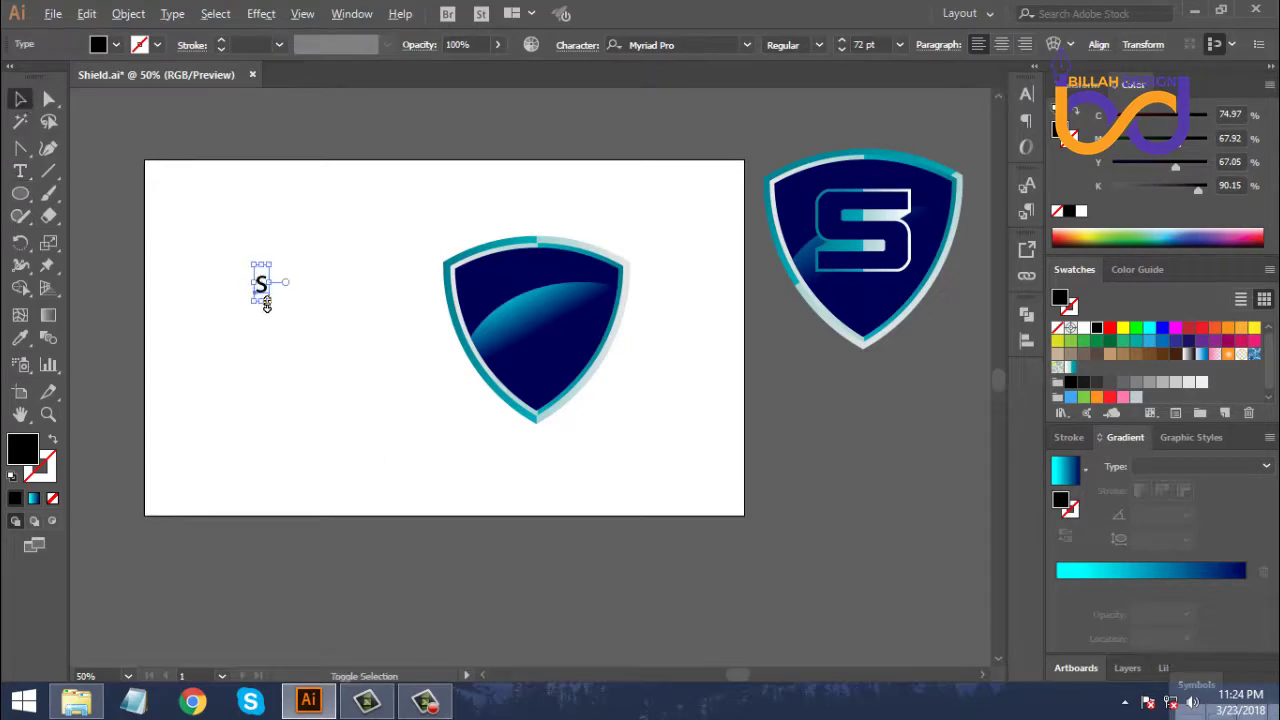
drag(267, 305, 303, 394)
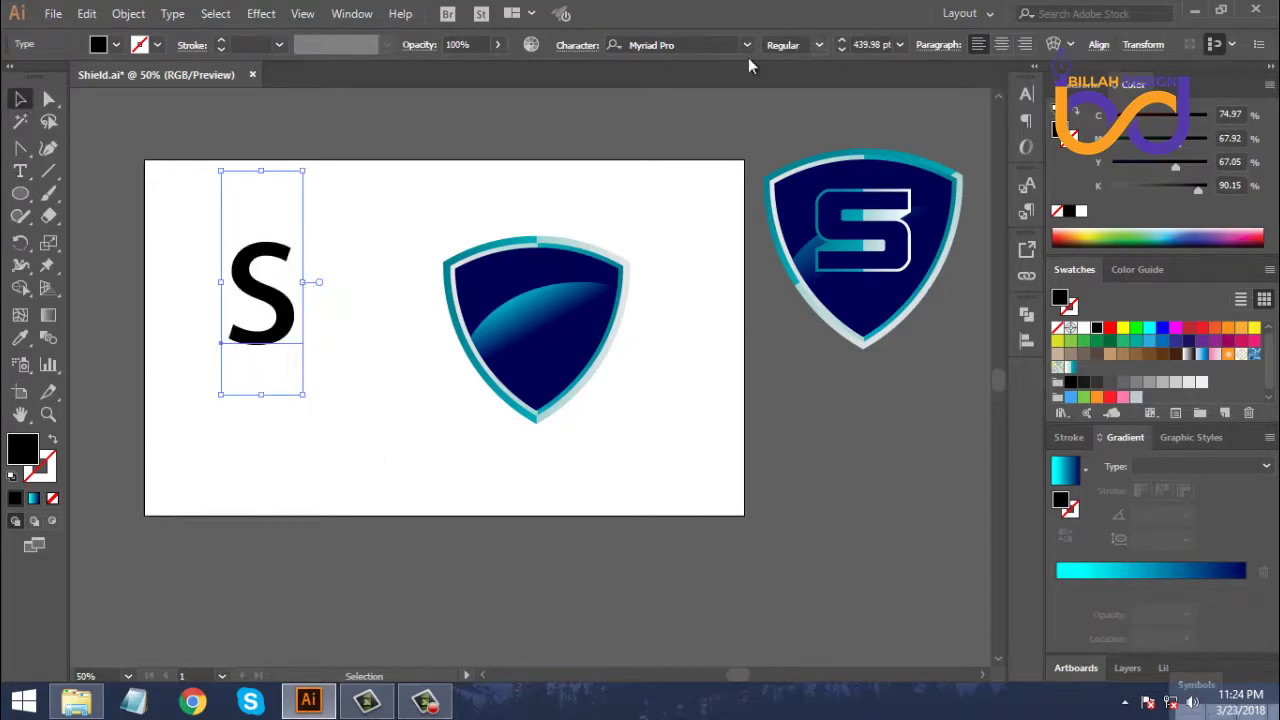
Set the S to Spy Agency Regular, convert it to outlines, and scale it to fit the shield.
click(704, 44)
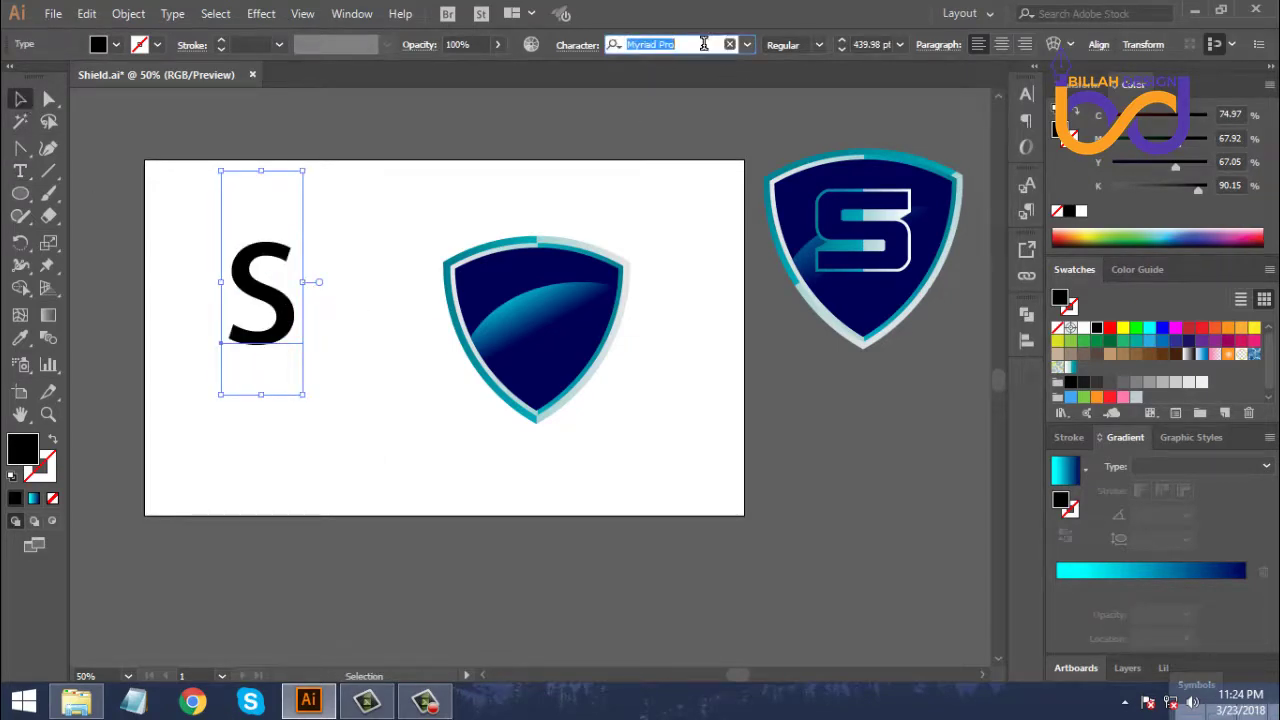
text(sp)
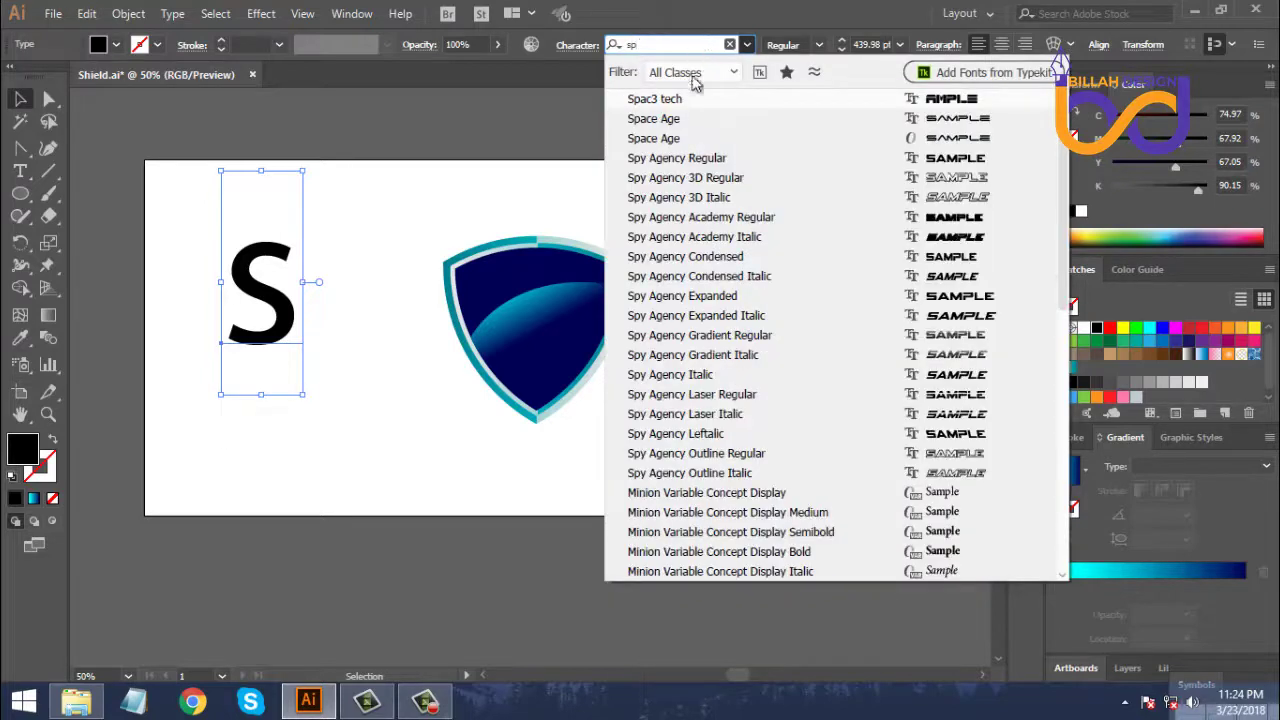
click(681, 160)
right_click(320, 278)
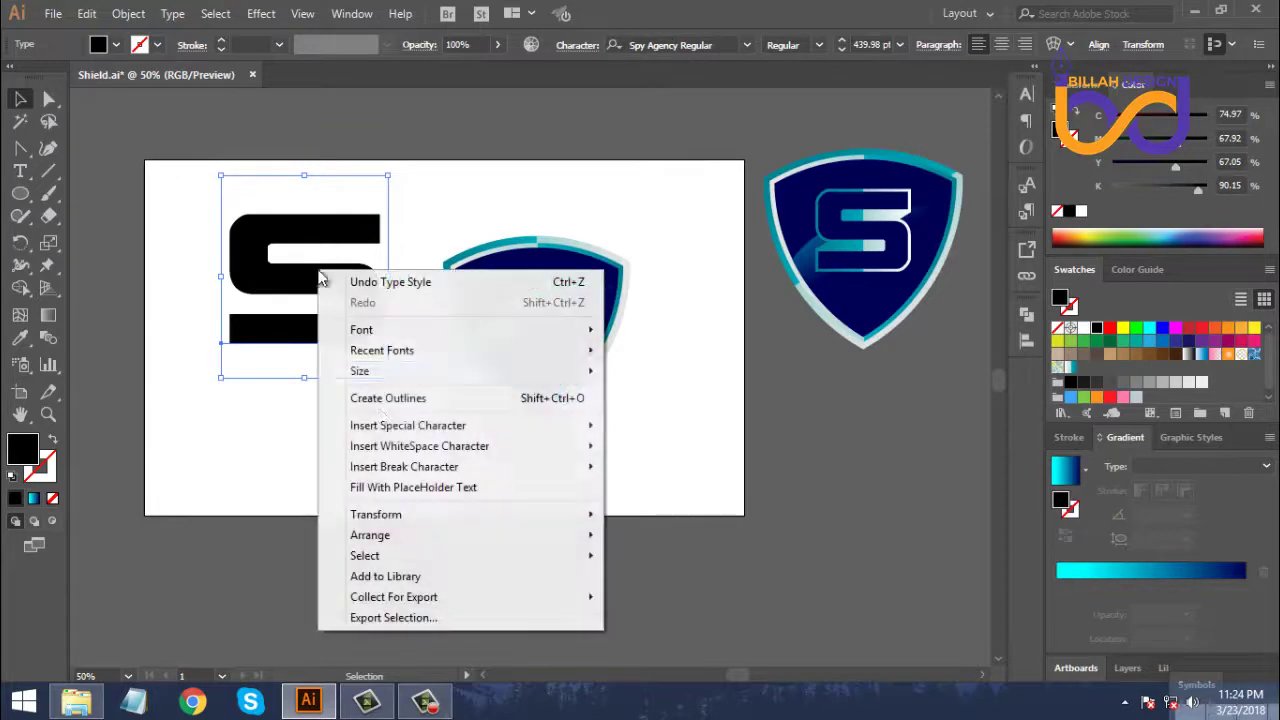
click(405, 400)
click(393, 342)
drag(393, 342, 416, 438)
drag(400, 374, 596, 336)
click(420, 431)
Undo the last change and group all the shield's parts together.
click(640, 411)
key(ctrl+z)
key(ctrl+z)
click(540, 333)
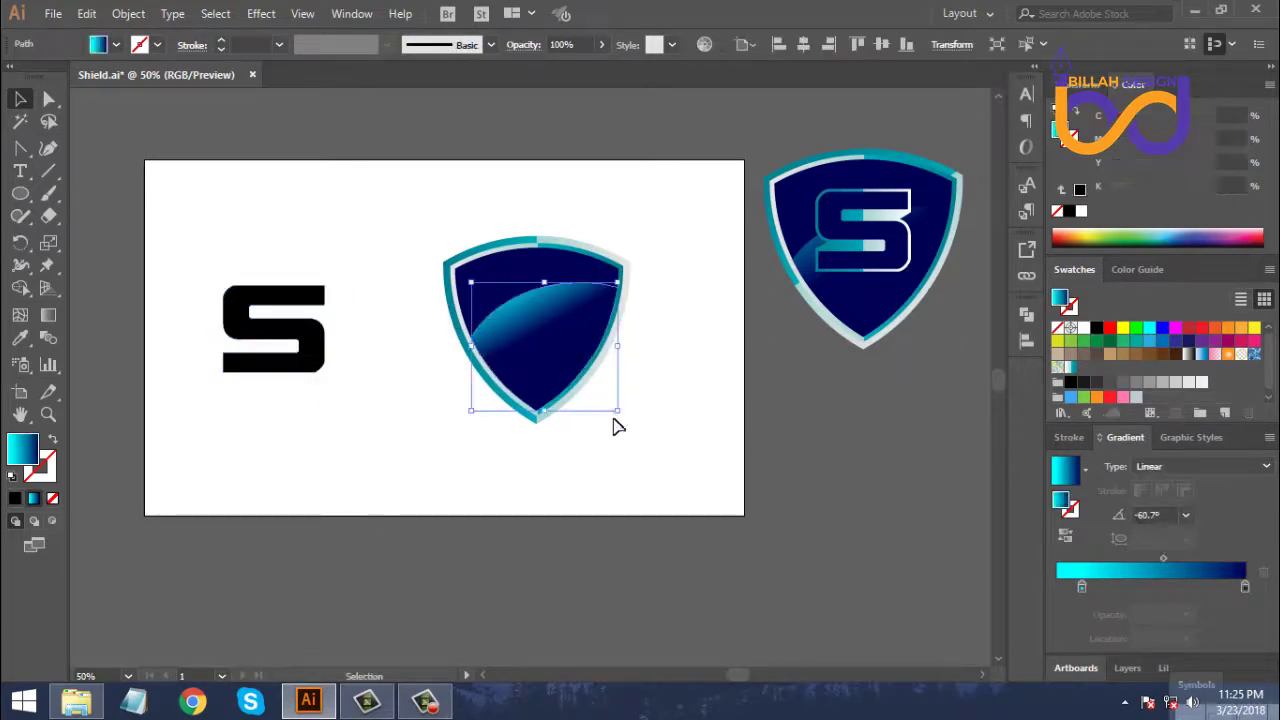
click(674, 194)
drag(674, 194, 530, 395)
right_click(565, 308)
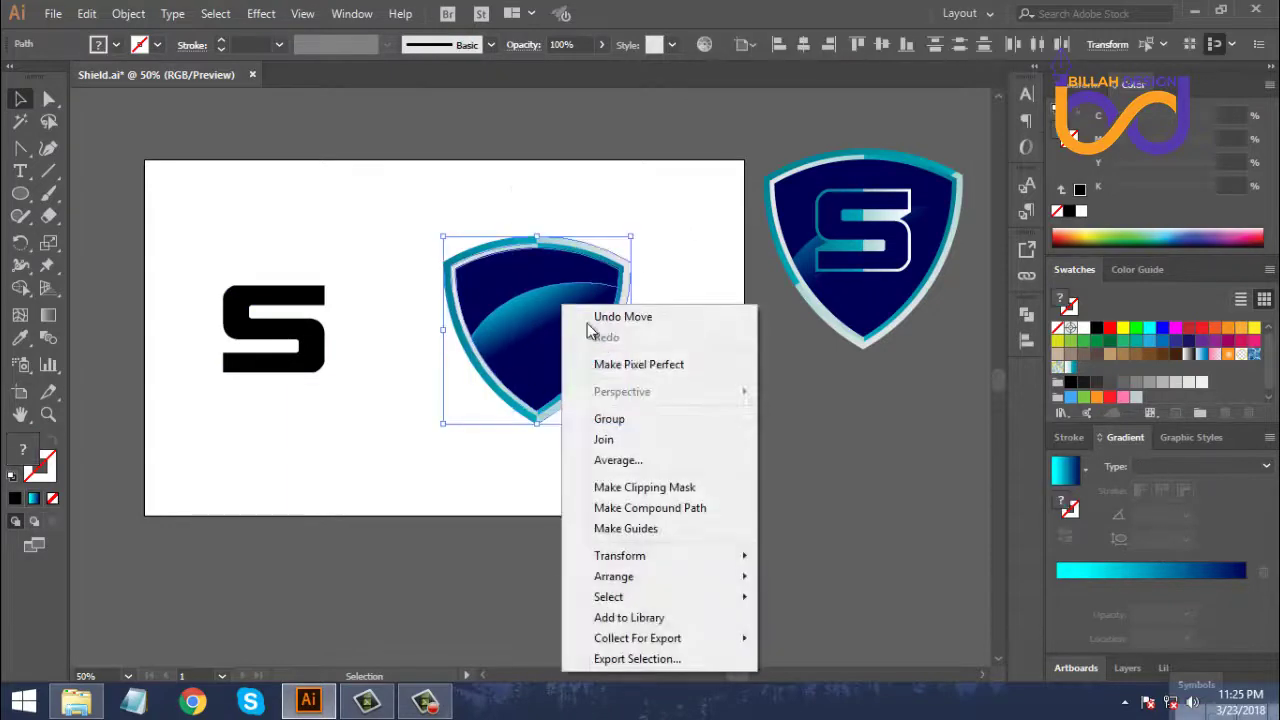
click(624, 421)
click(487, 405)
Place the S on the shield and centre the shield group horizontally and vertically on the artboard.
drag(314, 354, 571, 334)
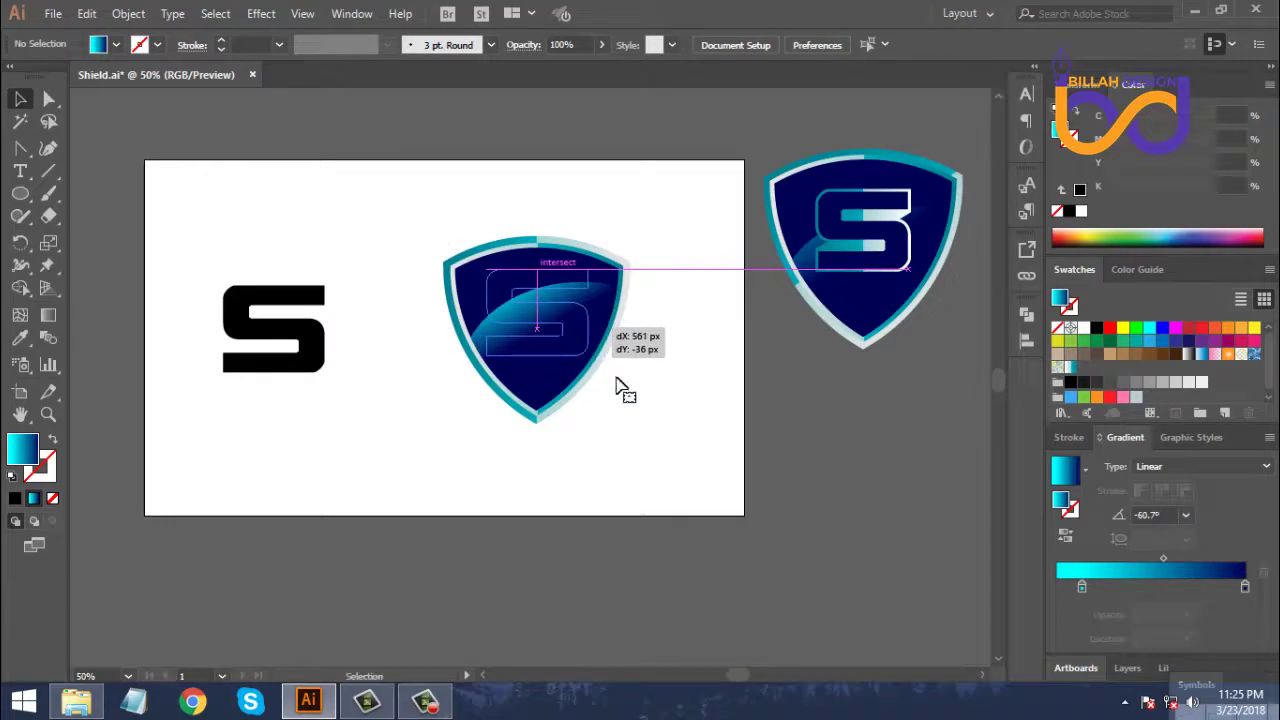
click(630, 238)
click(565, 275)
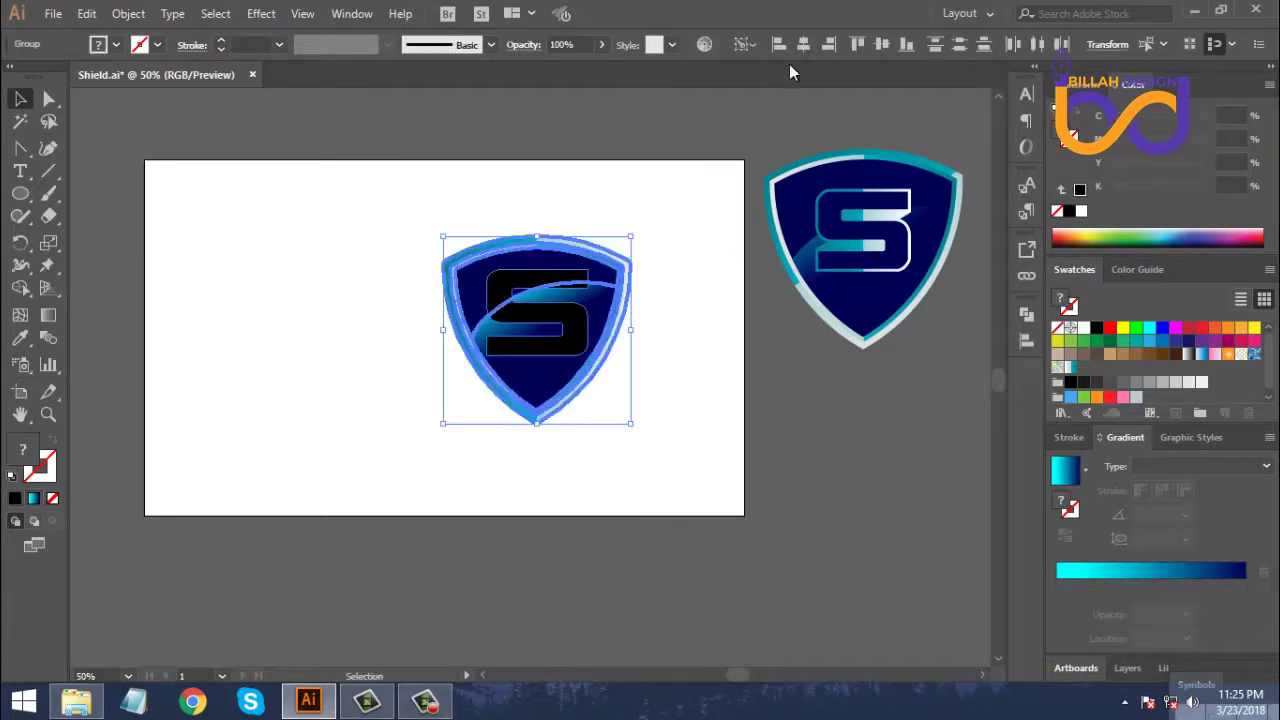
click(705, 242)
click(590, 290)
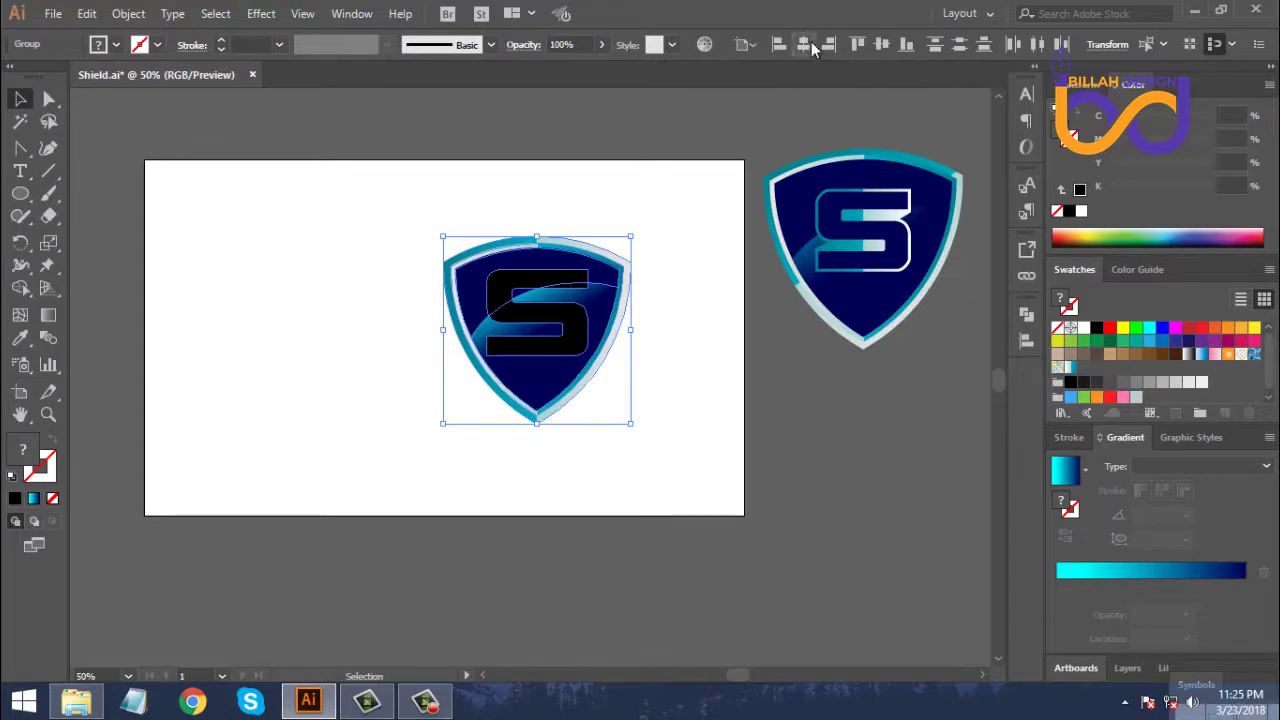
click(813, 50)
click(523, 394)
click(463, 388)
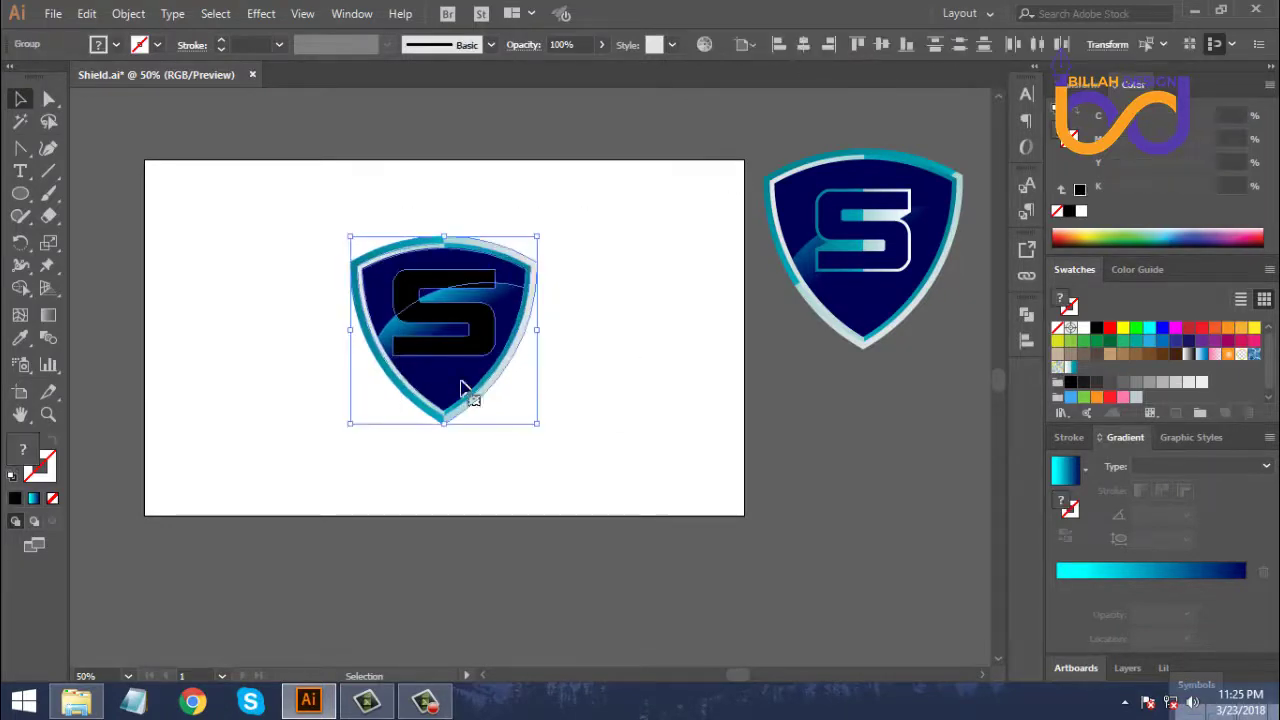
click(879, 46)
Nudge the S up two steps inside the shield and zoom to 100%.
click(492, 354)
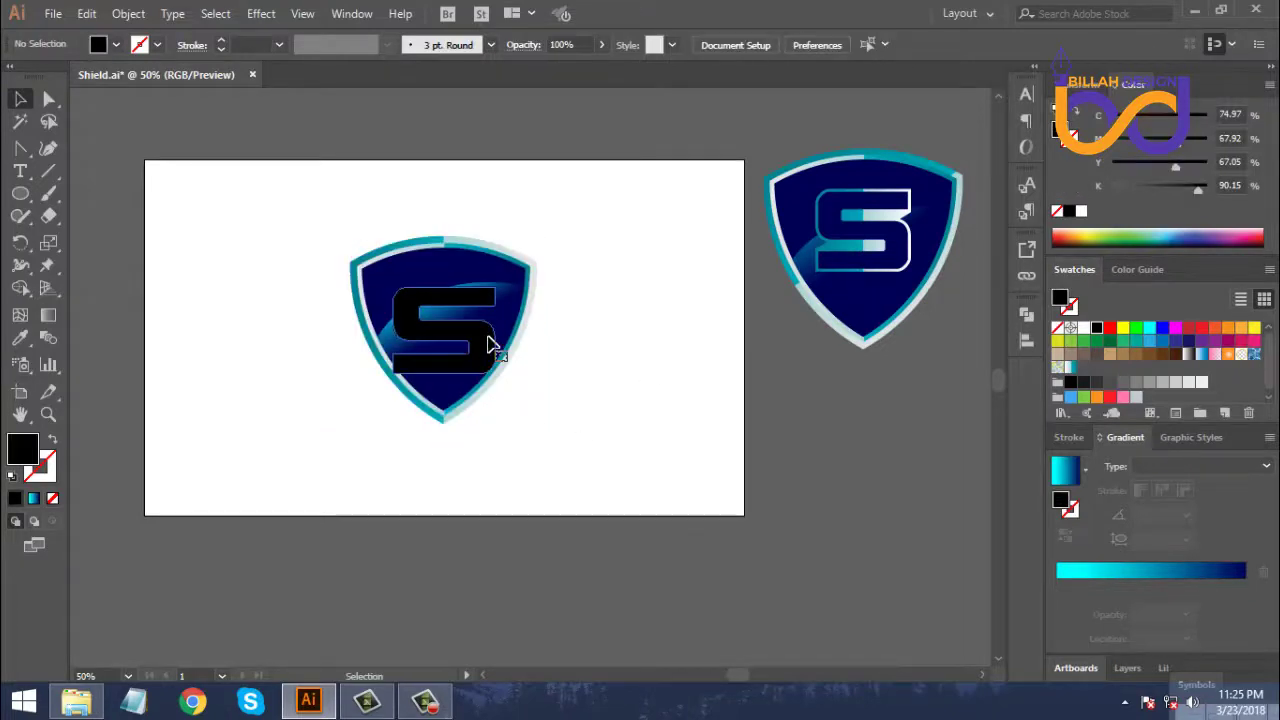
key(Up)
key(Up)
key(Up)
key(Up)
key(Up)
key(Up)
key(Up)
key(Up)
key(Up)
key(Up)
key(Up)
key(Up)
key(Up)
key(Up)
key(Up)
key(Up)
key(Up)
key(Up)
key(Up)
key(Up)
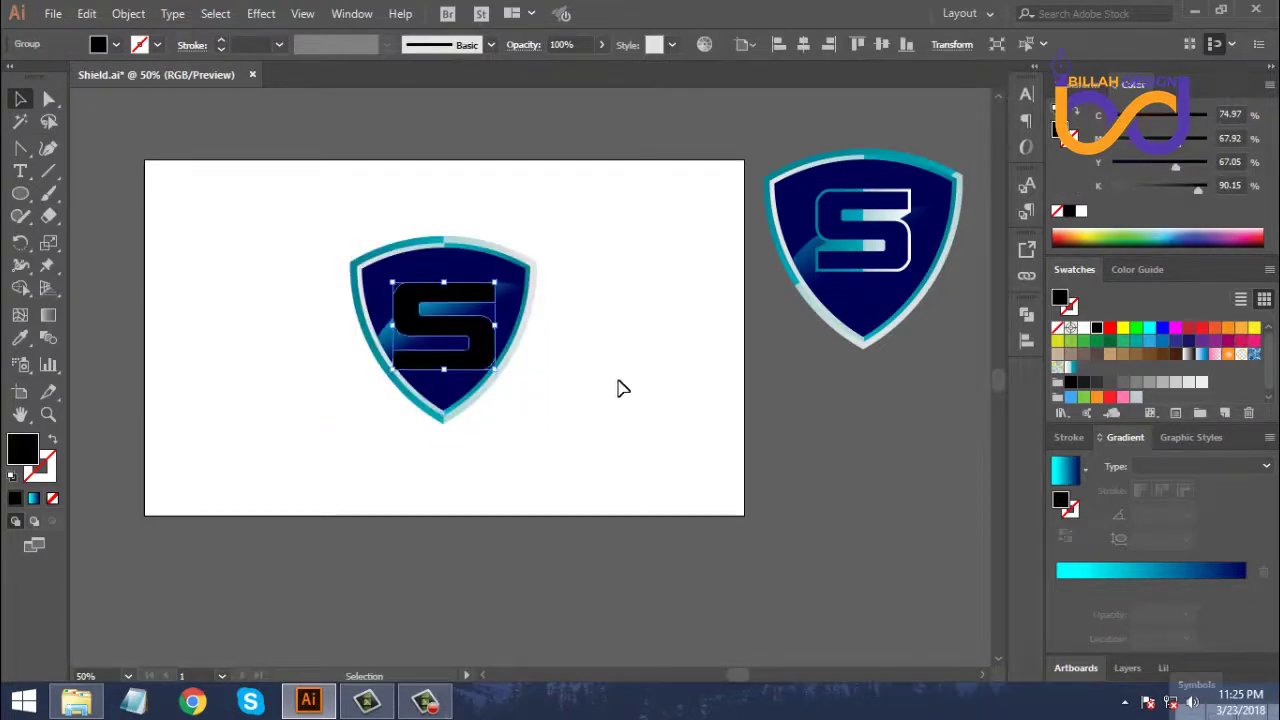
key(Up)
key(Up)
key(Up)
key(Up)
key(Up)
key(Up)
key(Up)
key(Up)
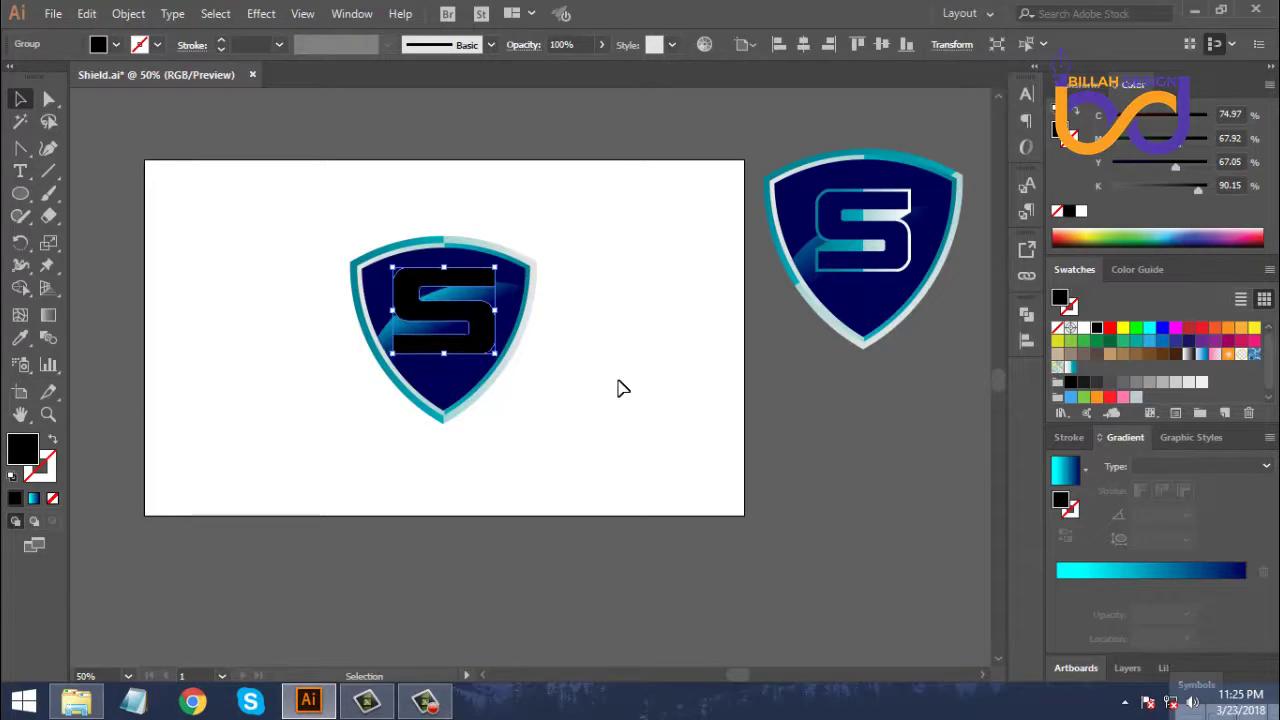
click(620, 388)
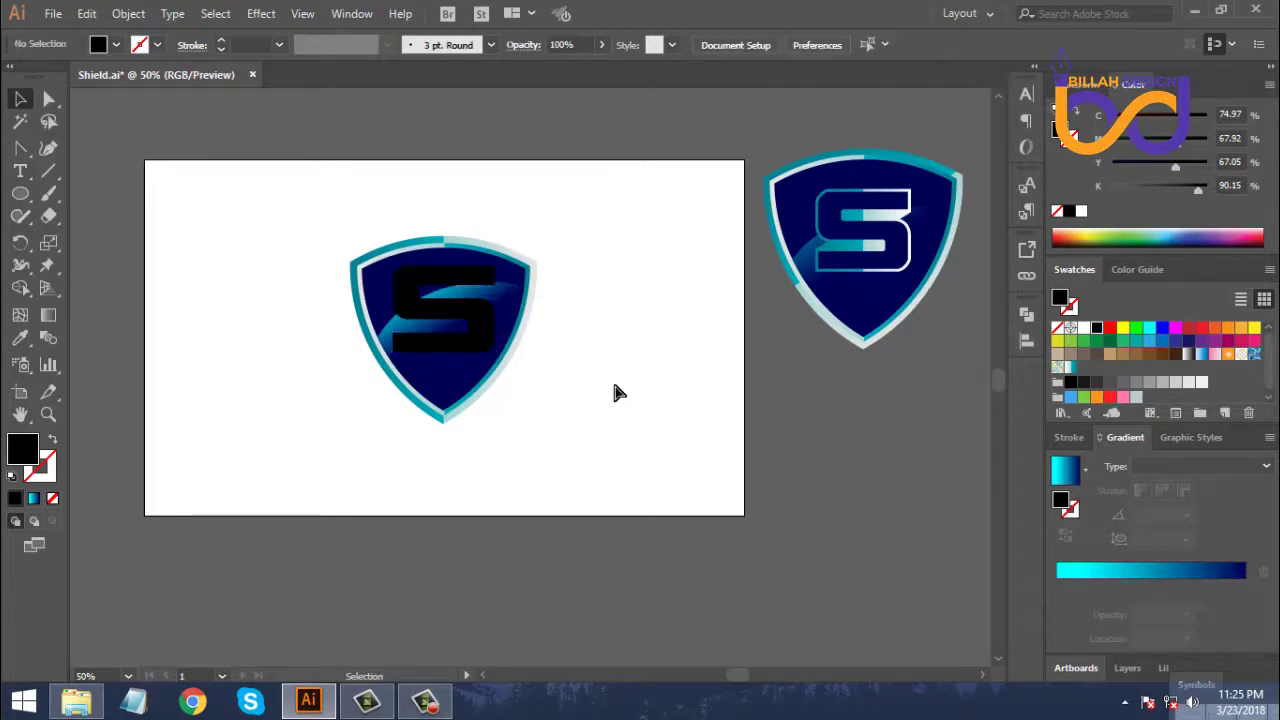
key(ctrl+1)
Fill the S with white and make it slightly narrower.
scroll(557, 306, left, 2)
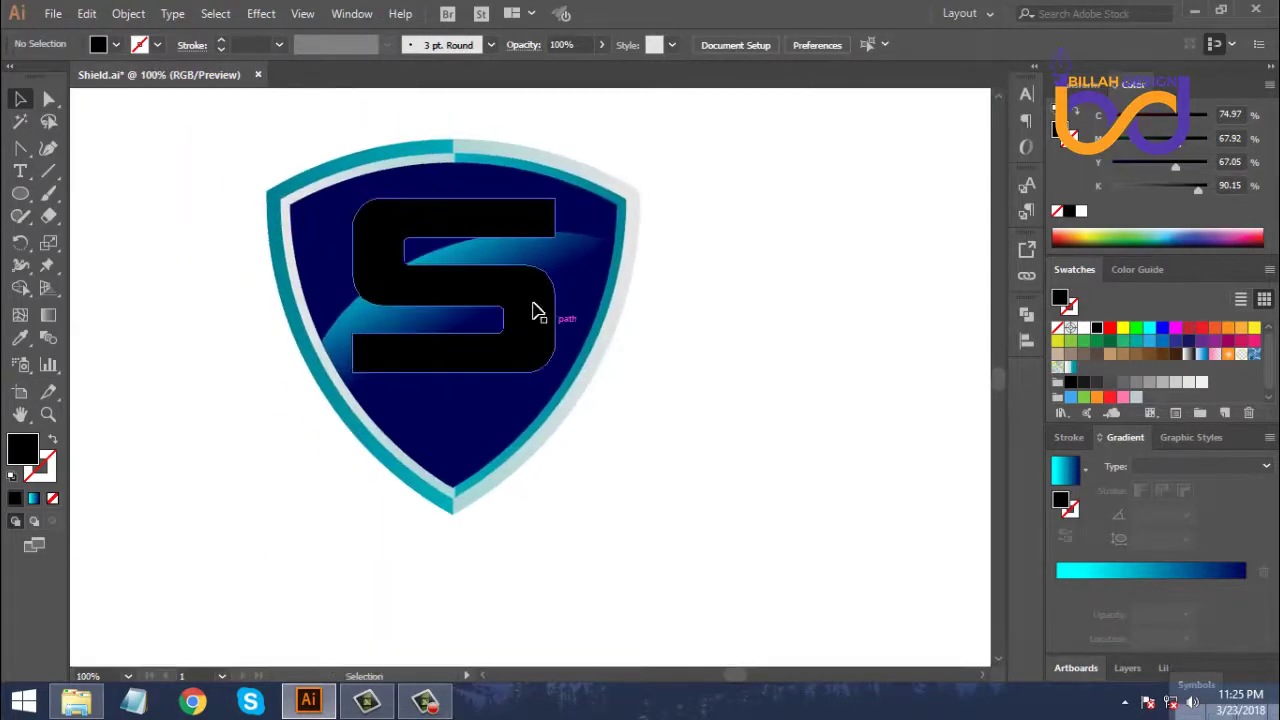
click(533, 311)
click(1084, 328)
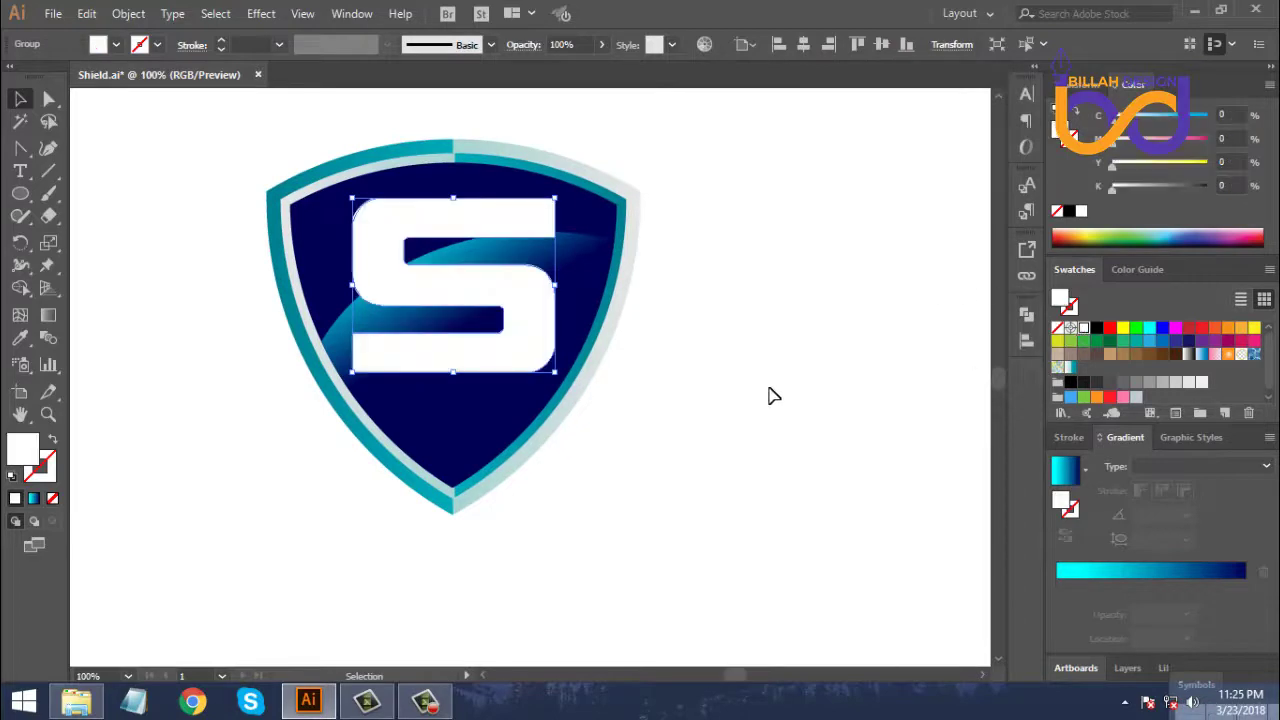
click(766, 394)
click(551, 296)
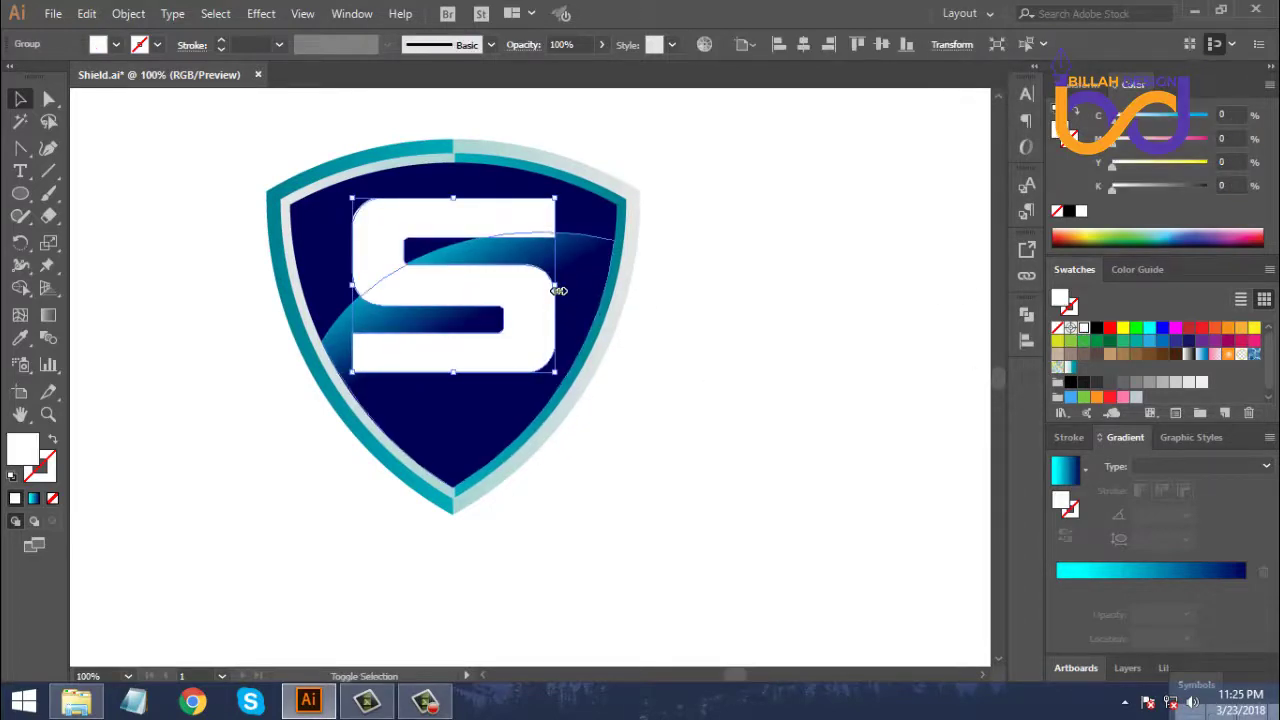
drag(558, 290, 546, 288)
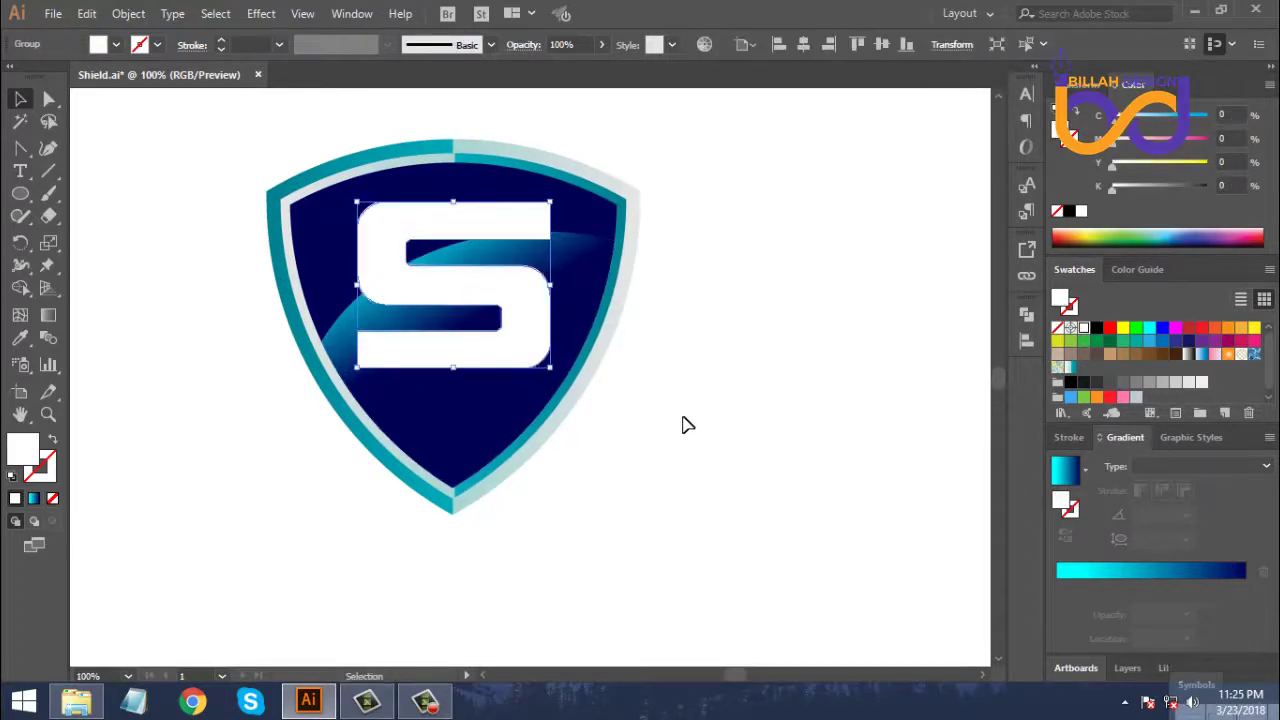
click(686, 423)
Add a 7 px offset path around the S.
click(529, 302)
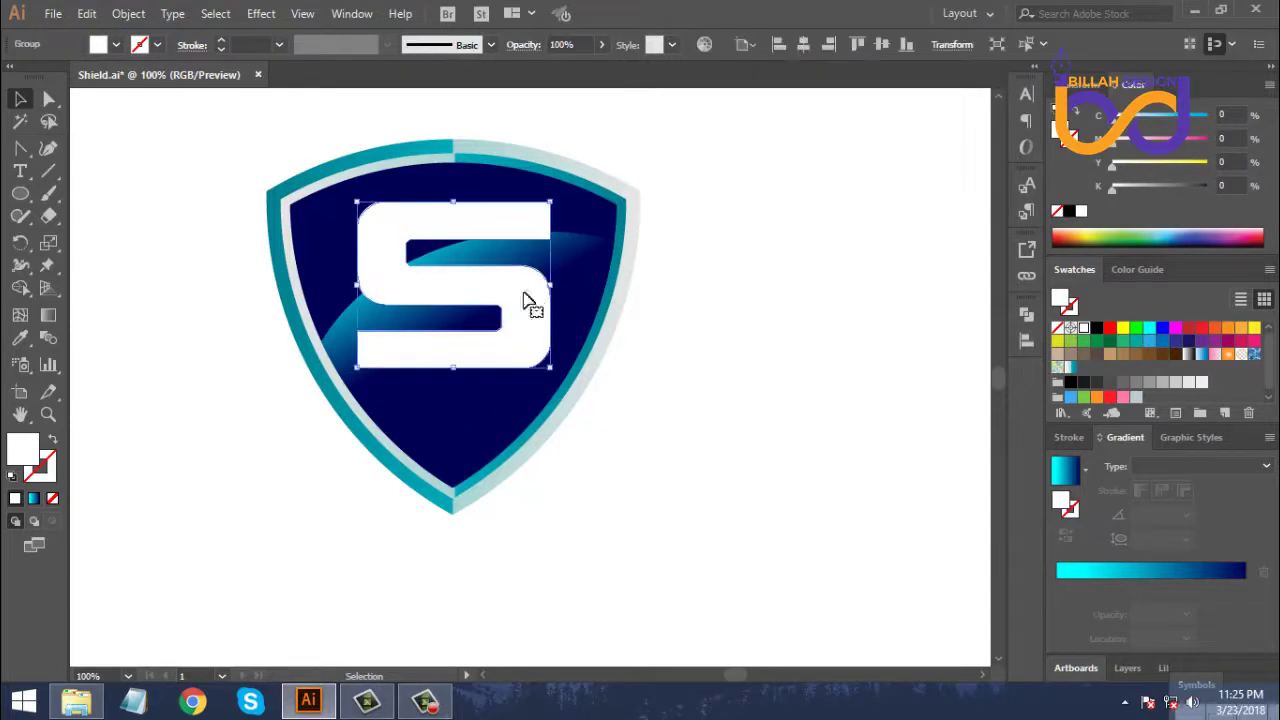
click(133, 14)
mouse_move(242, 421)
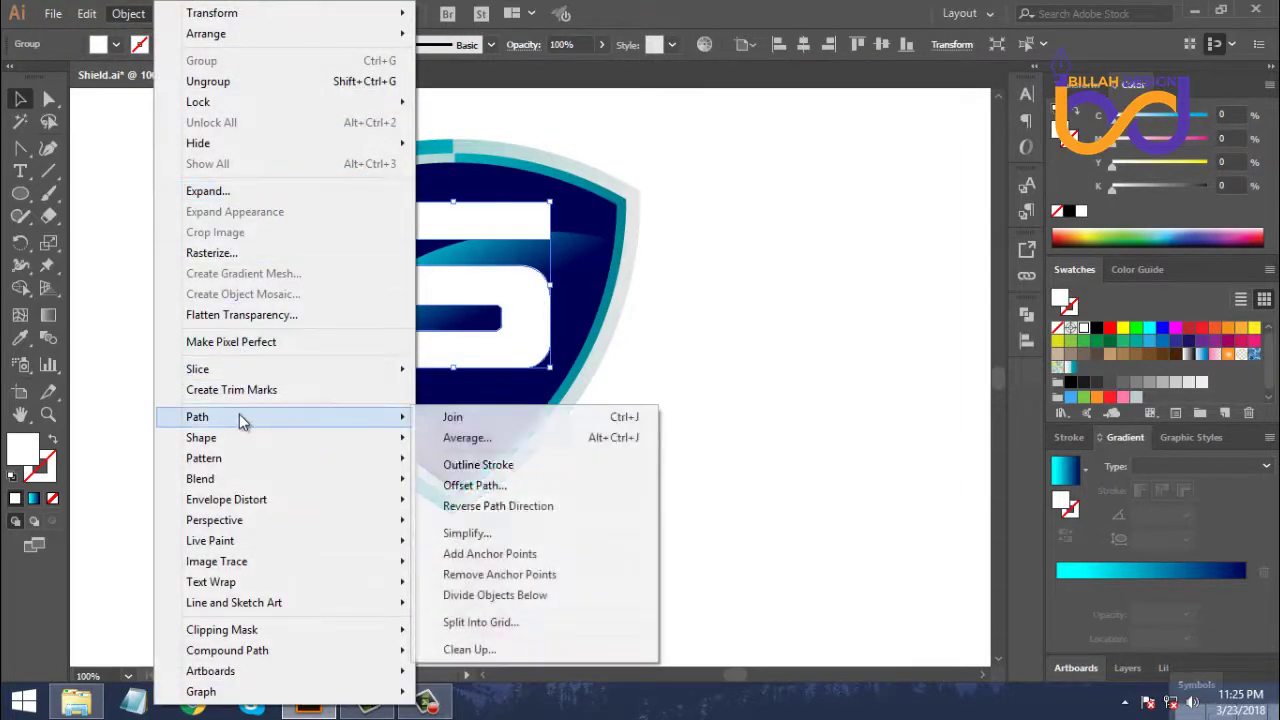
click(472, 485)
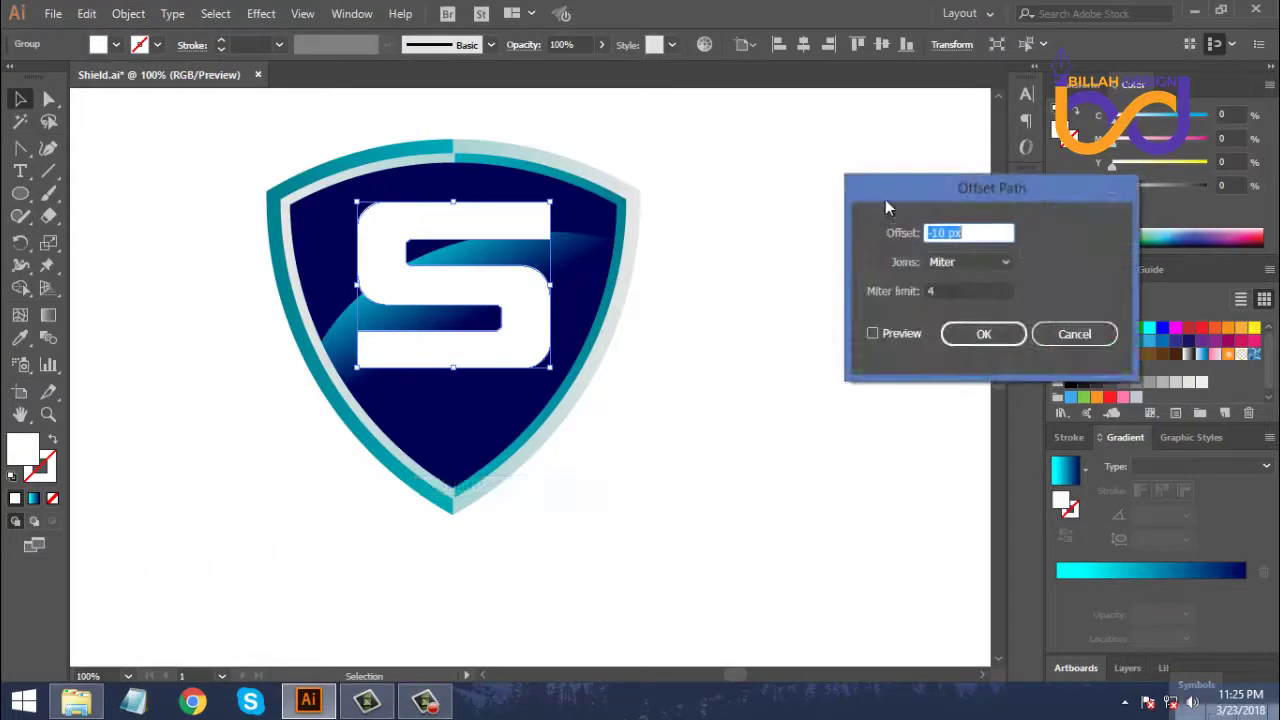
drag(889, 188, 875, 176)
click(858, 321)
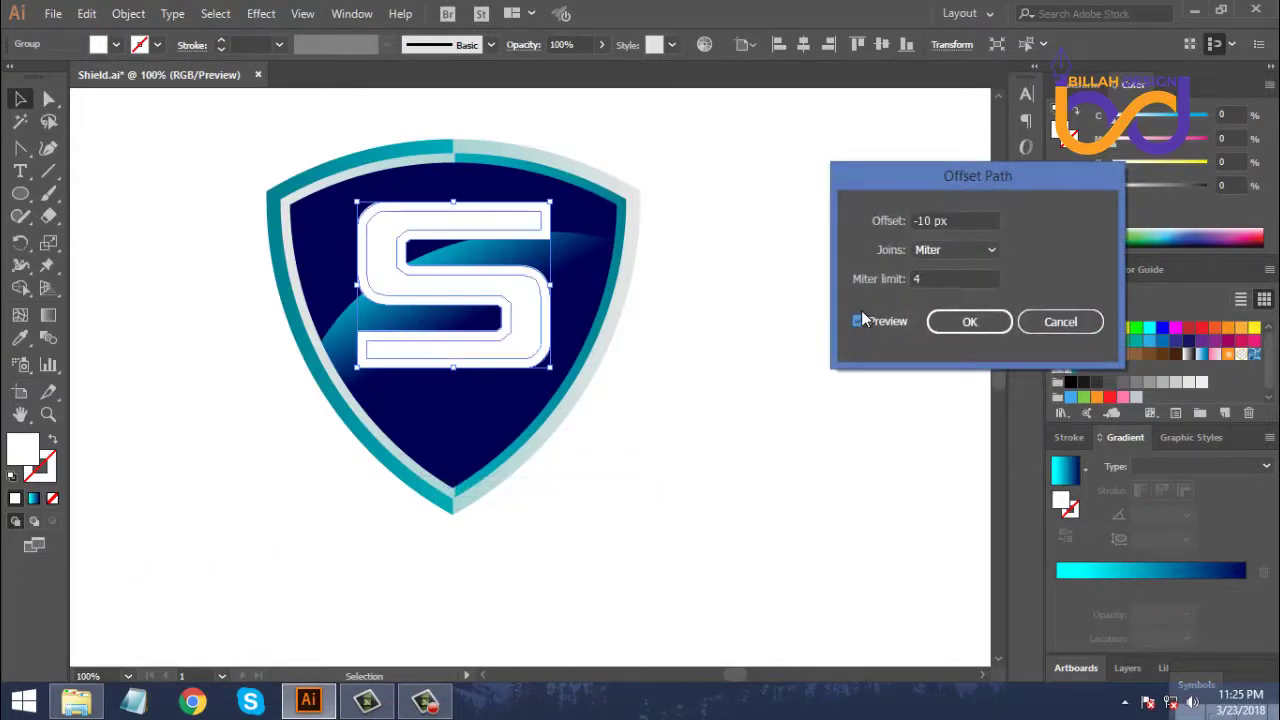
click(954, 221)
key(Up)
key(Up)
key(Up)
key(Up)
key(Up)
key(Up)
key(Up)
key(Up)
key(Up)
key(Up)
key(Up)
key(Up)
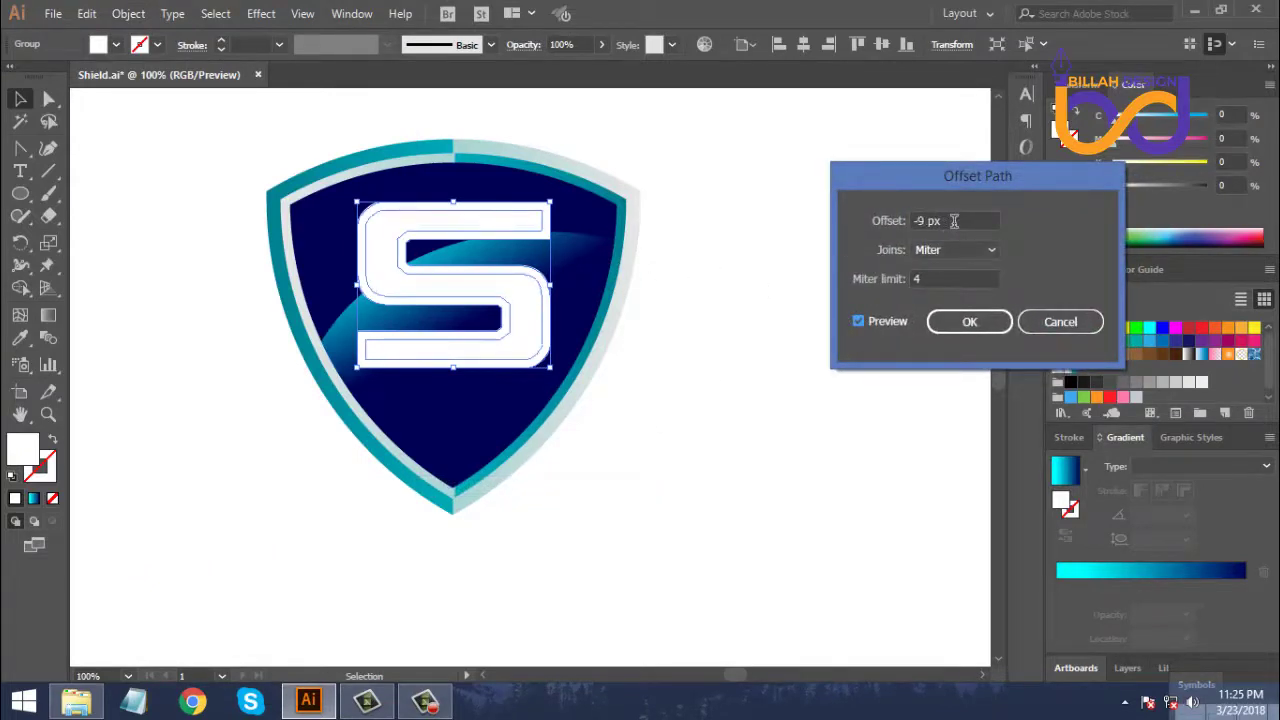
key(Up)
key(Up)
key(Up)
key(Up)
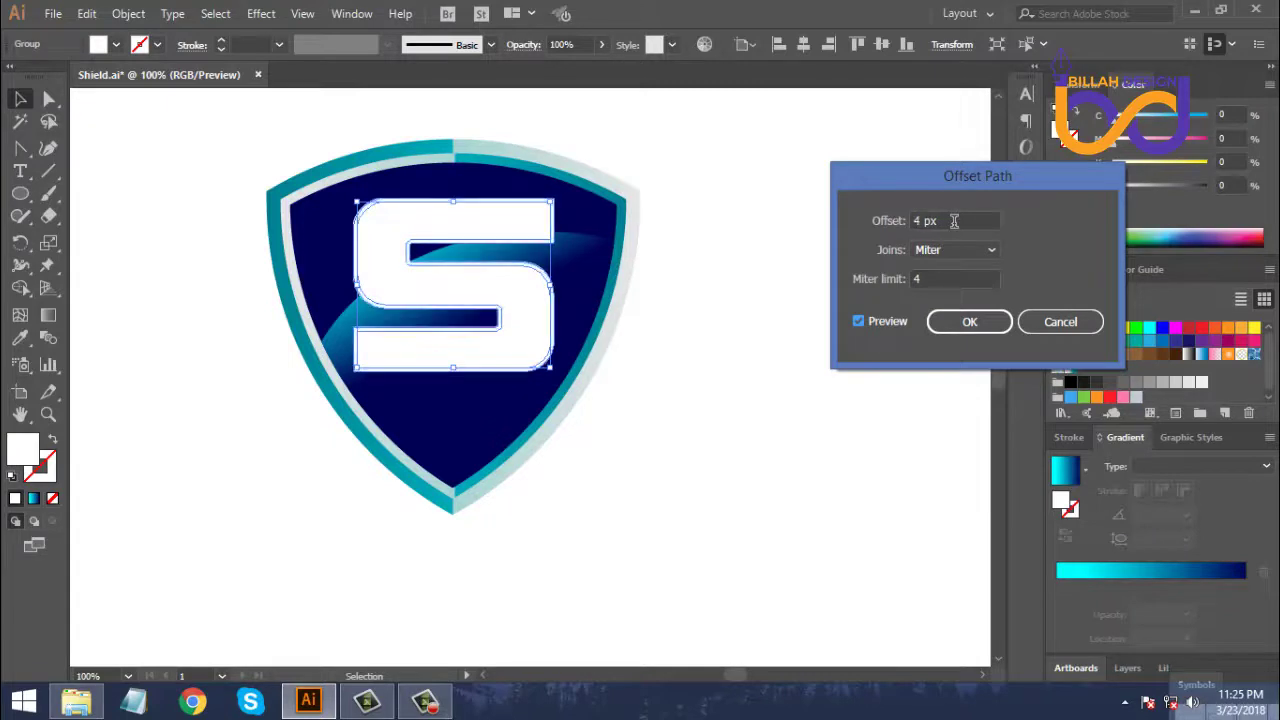
key(Up)
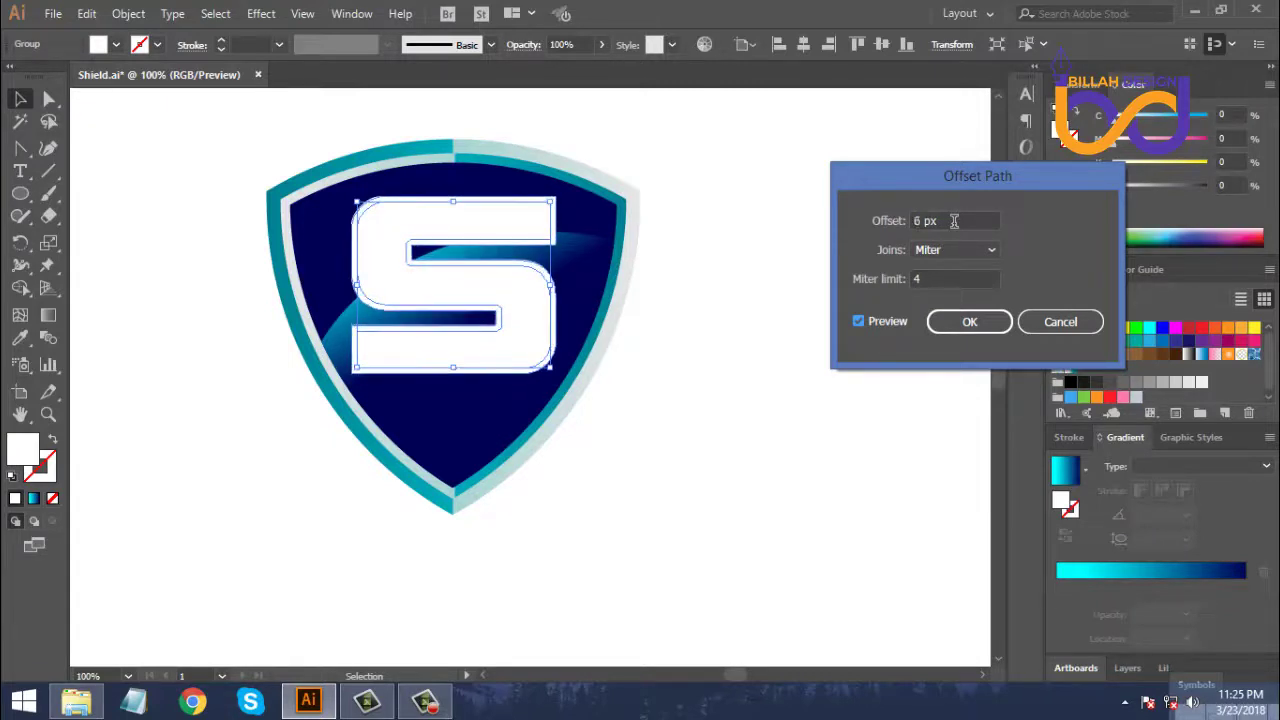
key(Up)
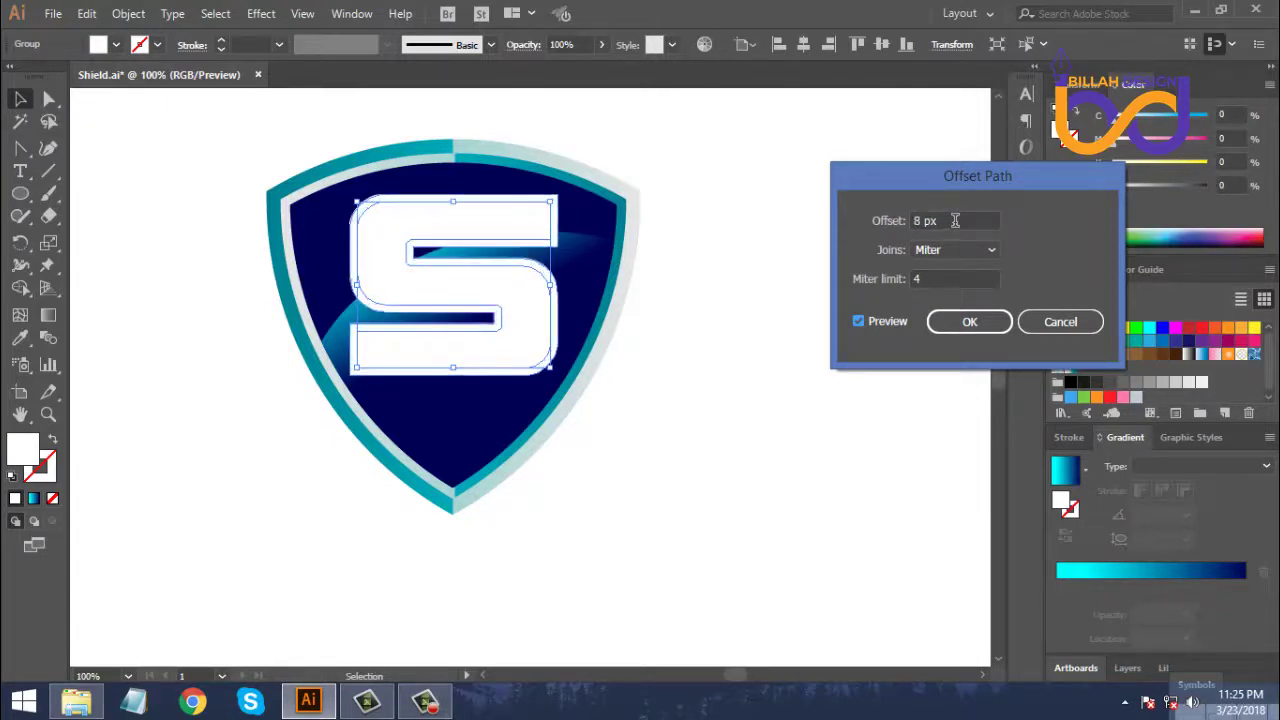
key(Down)
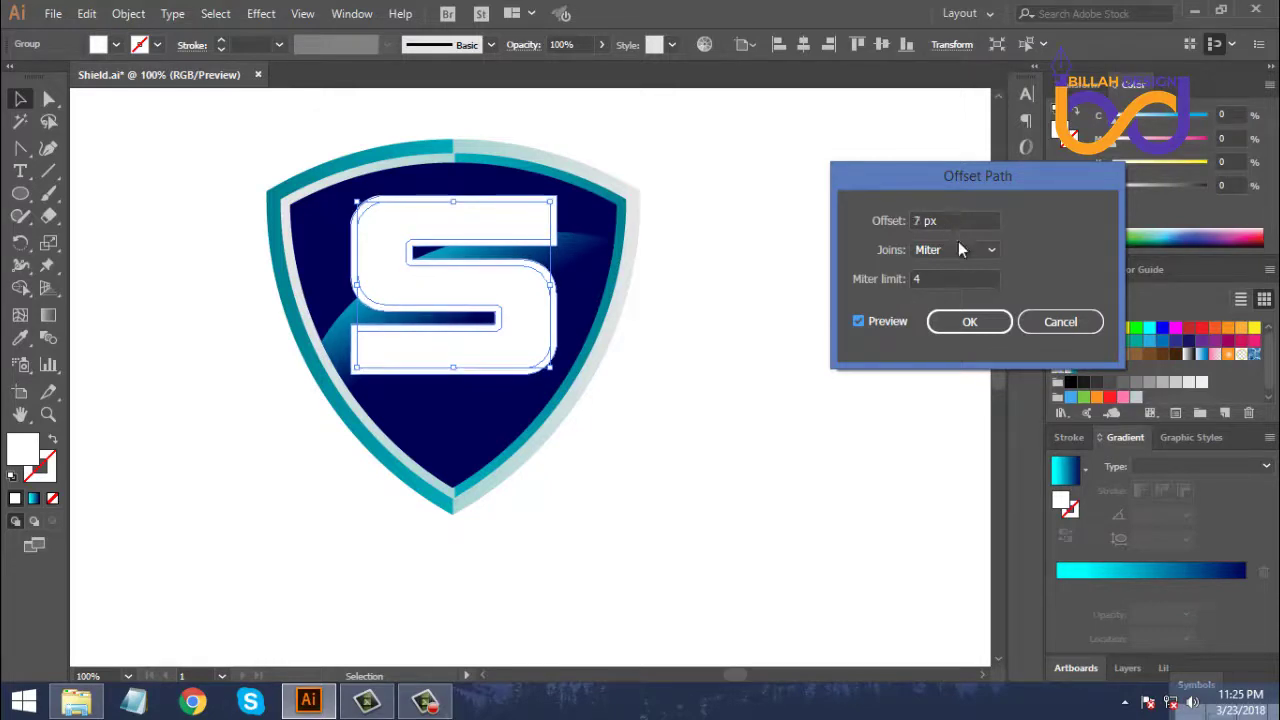
click(977, 327)
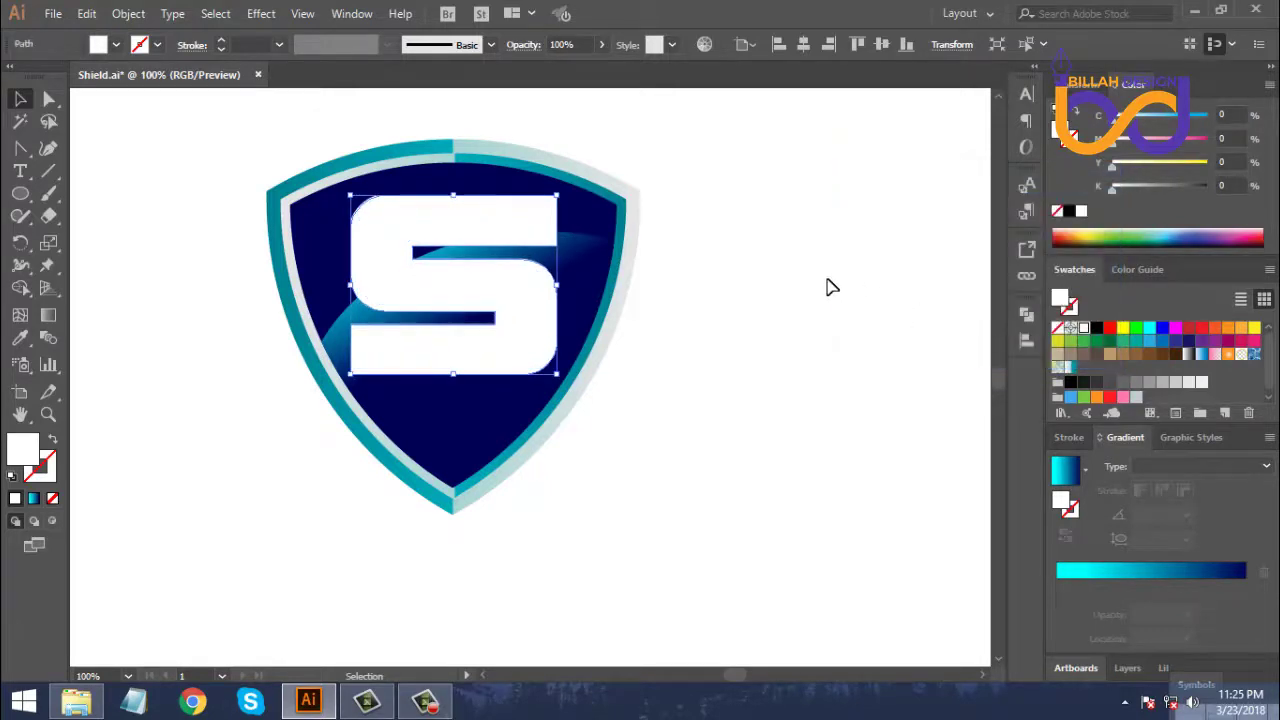
Give the inner S path the shield's navy fill.
click(20, 337)
click(381, 148)
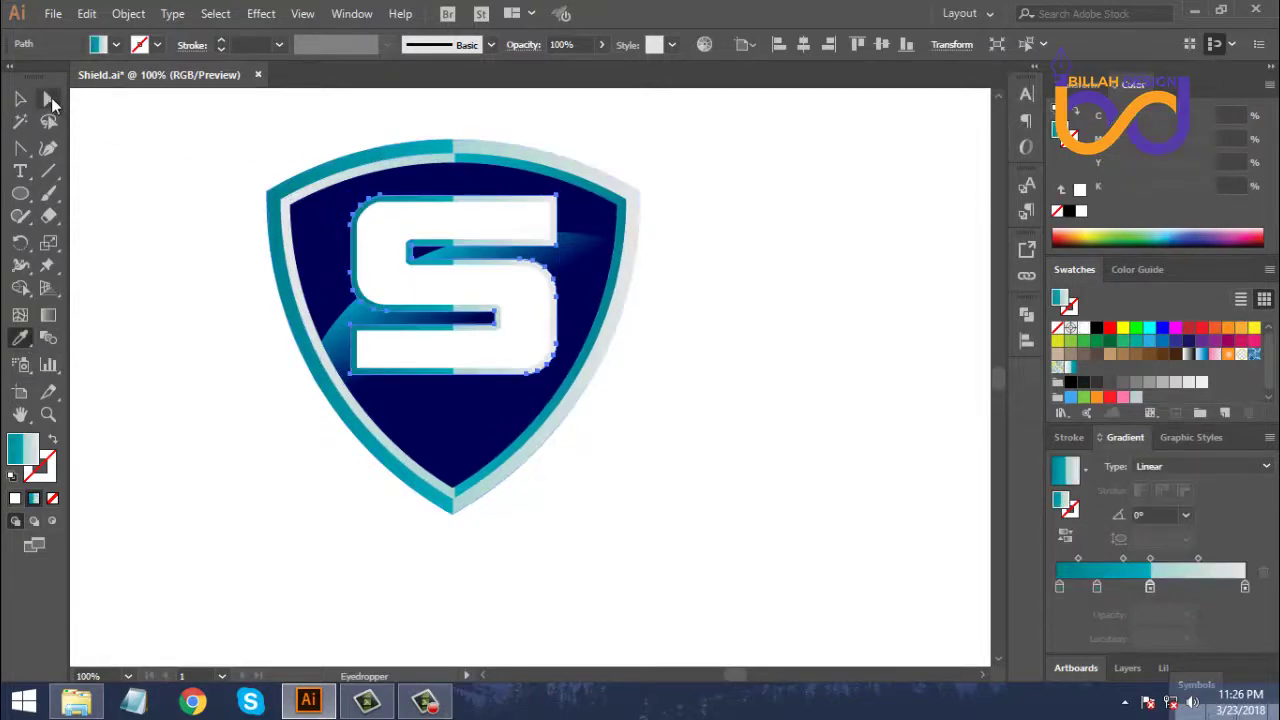
click(49, 98)
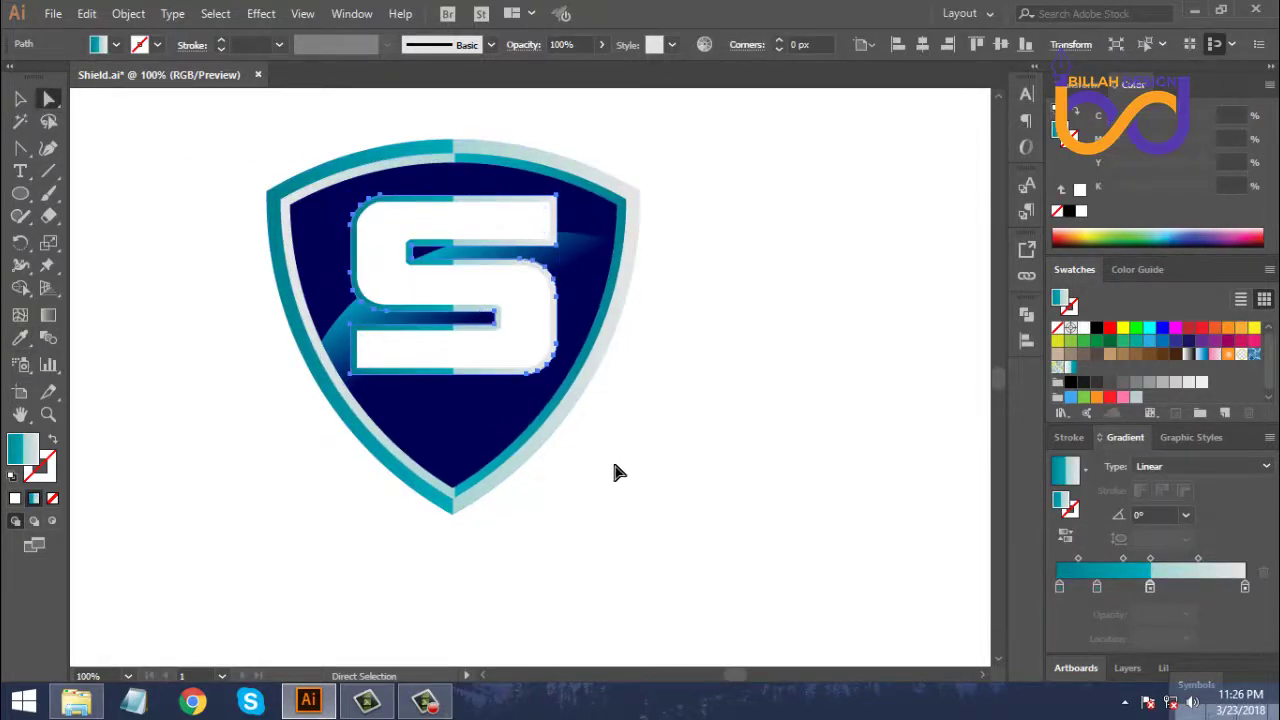
key(ctrl+z)
click(523, 294)
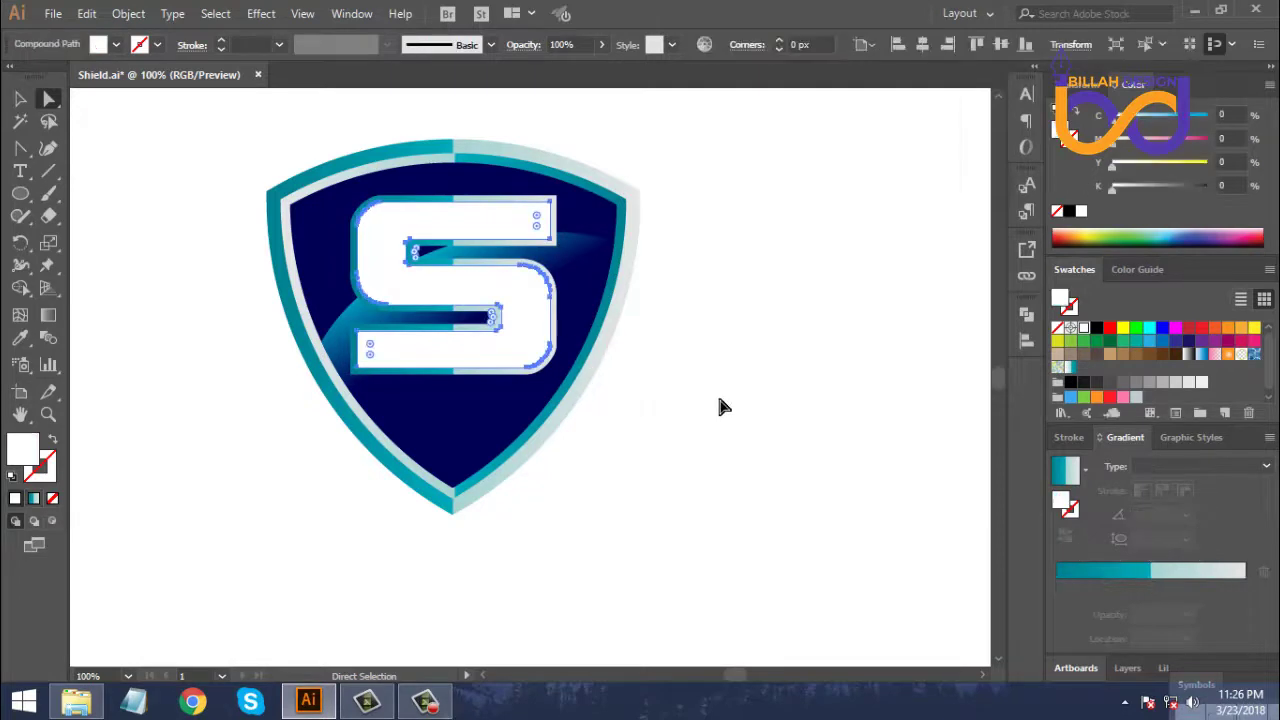
click(20, 337)
click(323, 210)
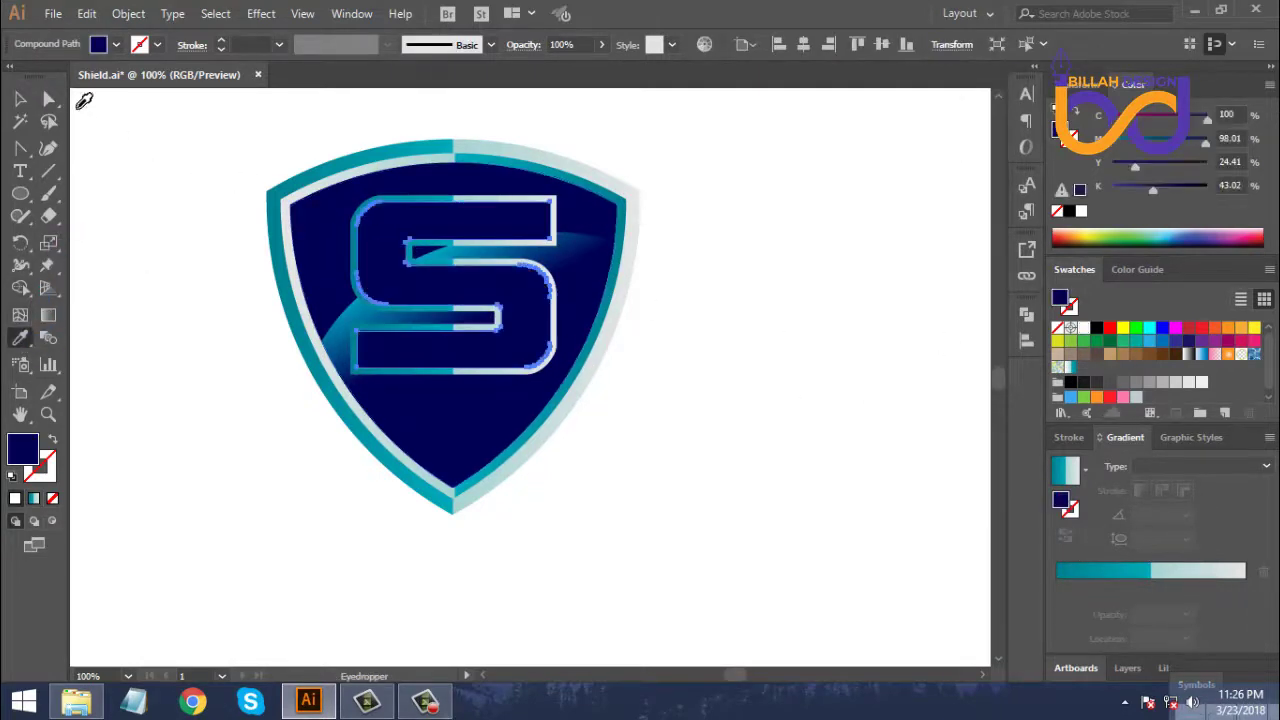
click(49, 98)
click(708, 494)
Fill the outer S offset path with the rim's teal-to-light gradient.
click(535, 323)
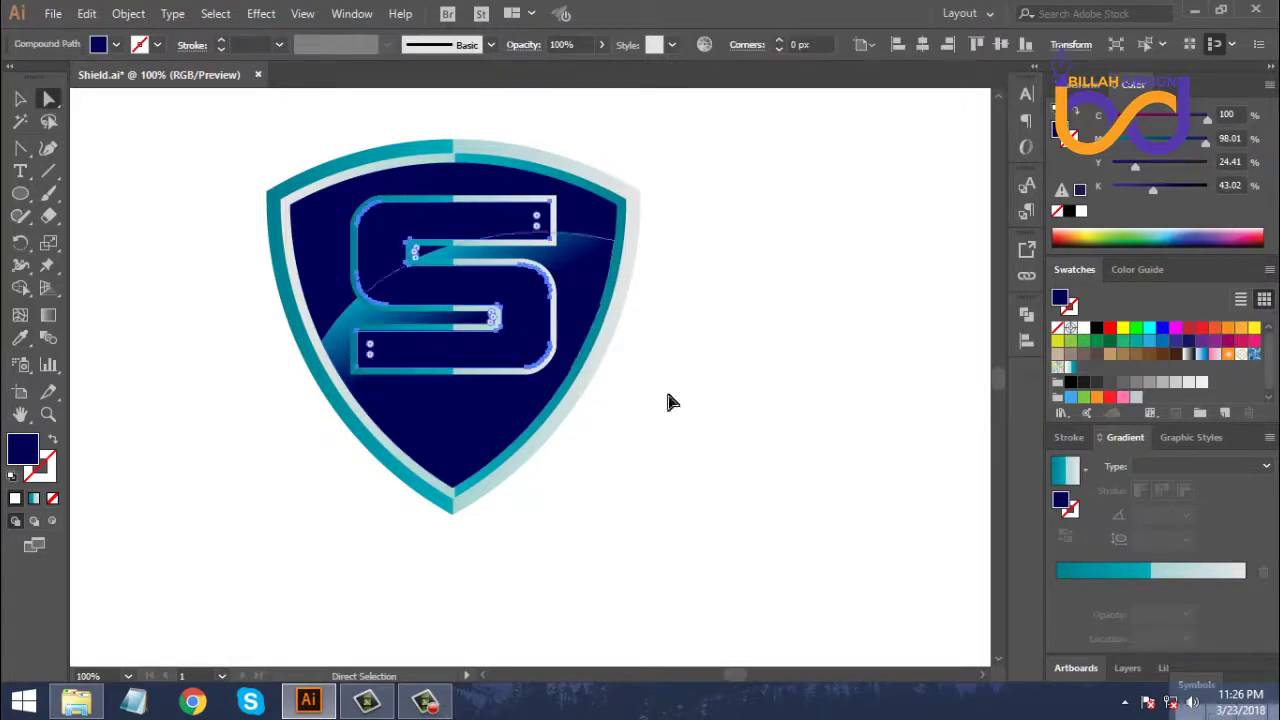
key(shift+x)
click(695, 417)
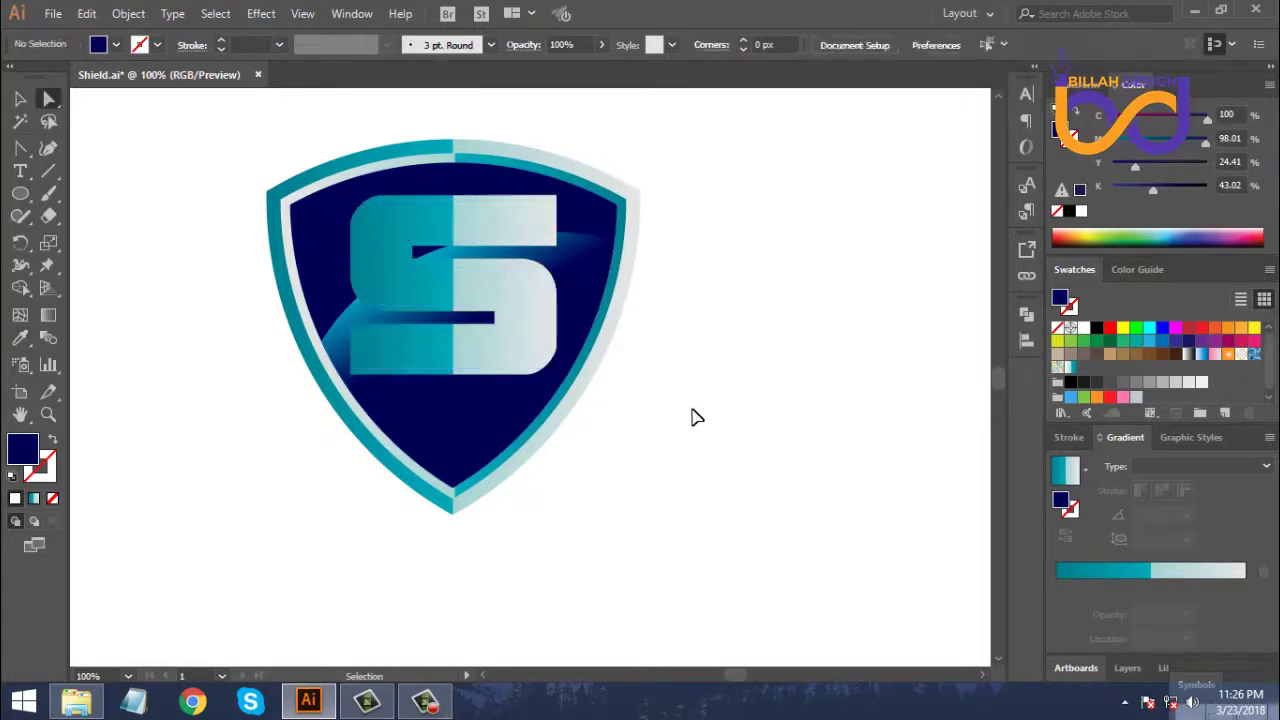
drag(700, 386, 720, 414)
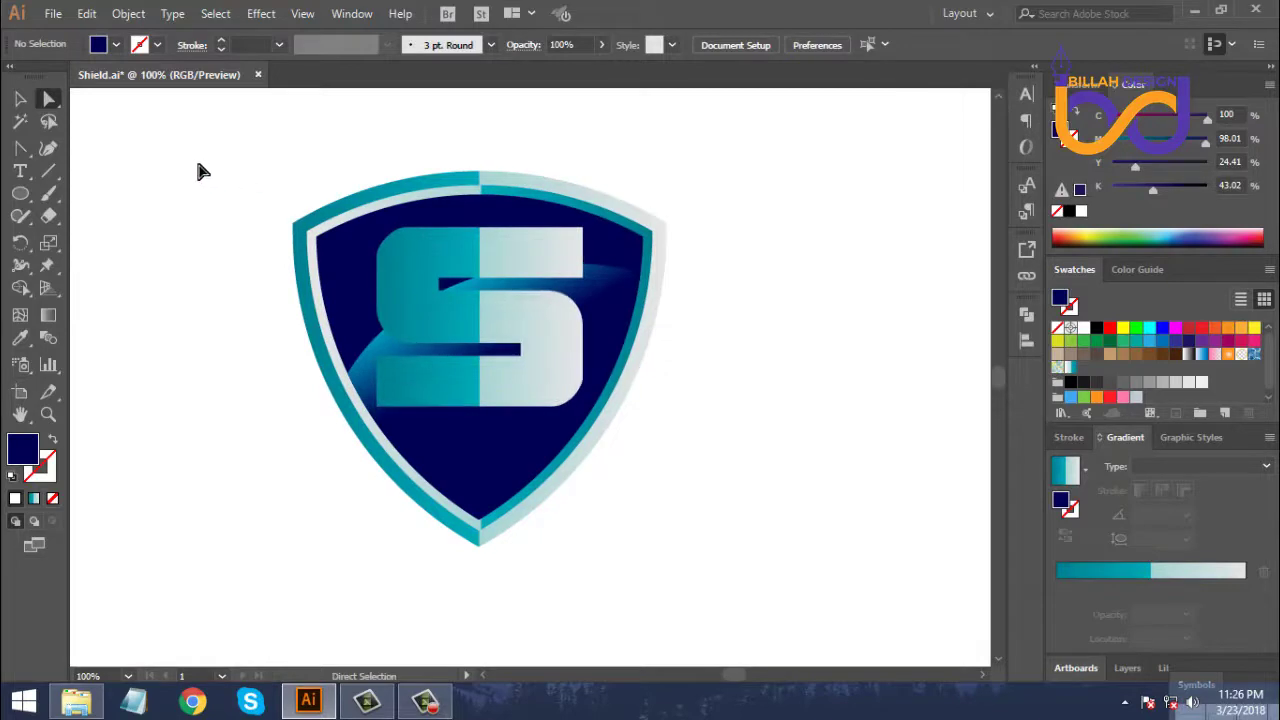
Draw a closed navy Pen polygon angled across the S's upper opening.
click(20, 148)
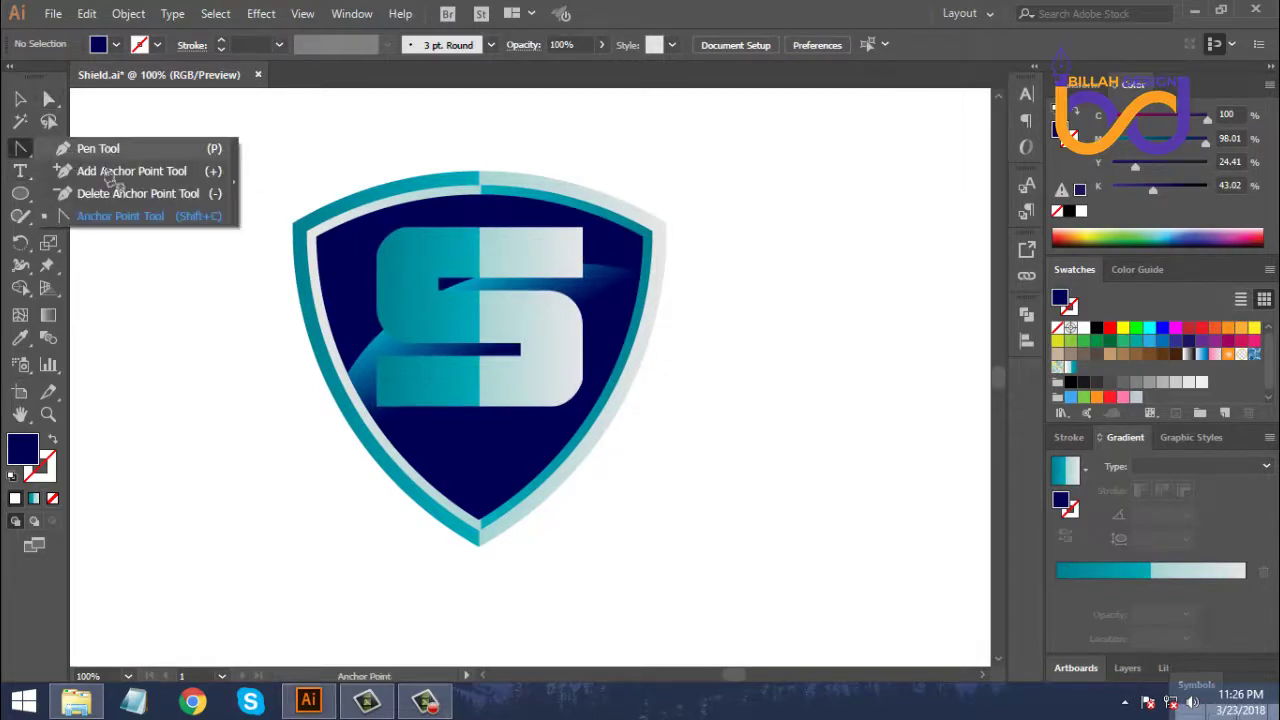
click(95, 143)
key(ctrl+equal)
key(ctrl+equal)
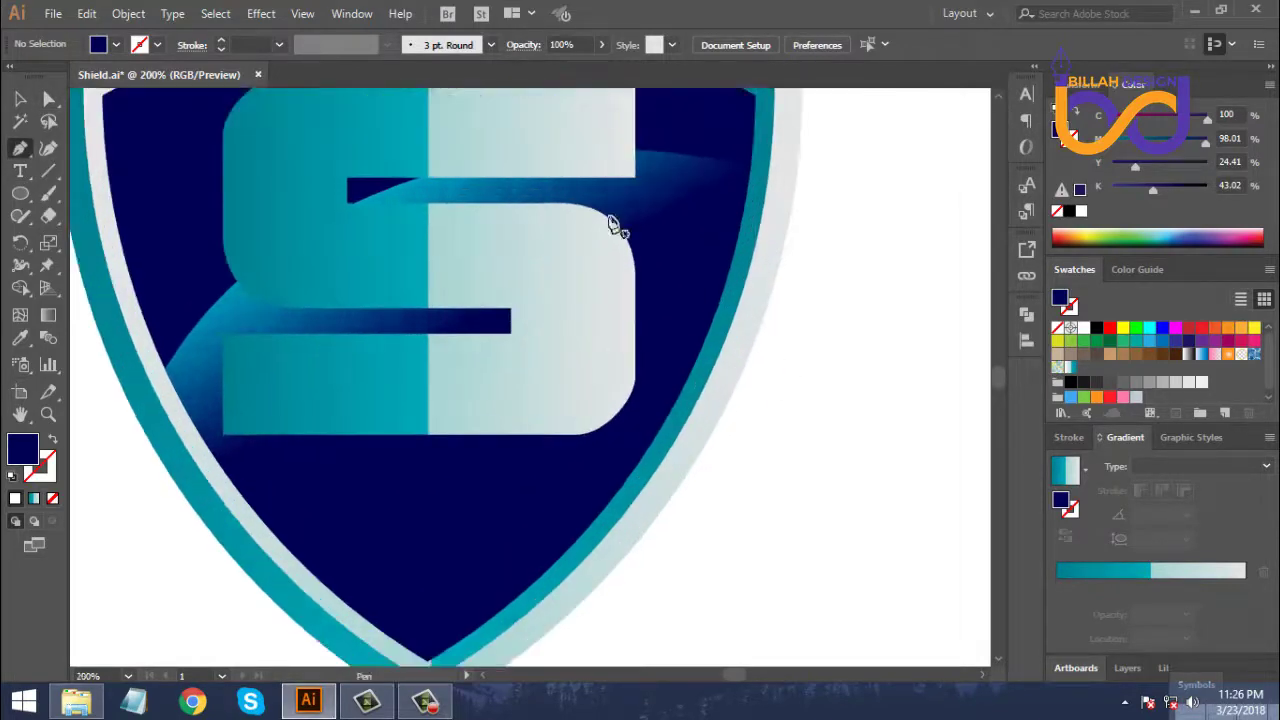
drag(581, 257, 611, 353)
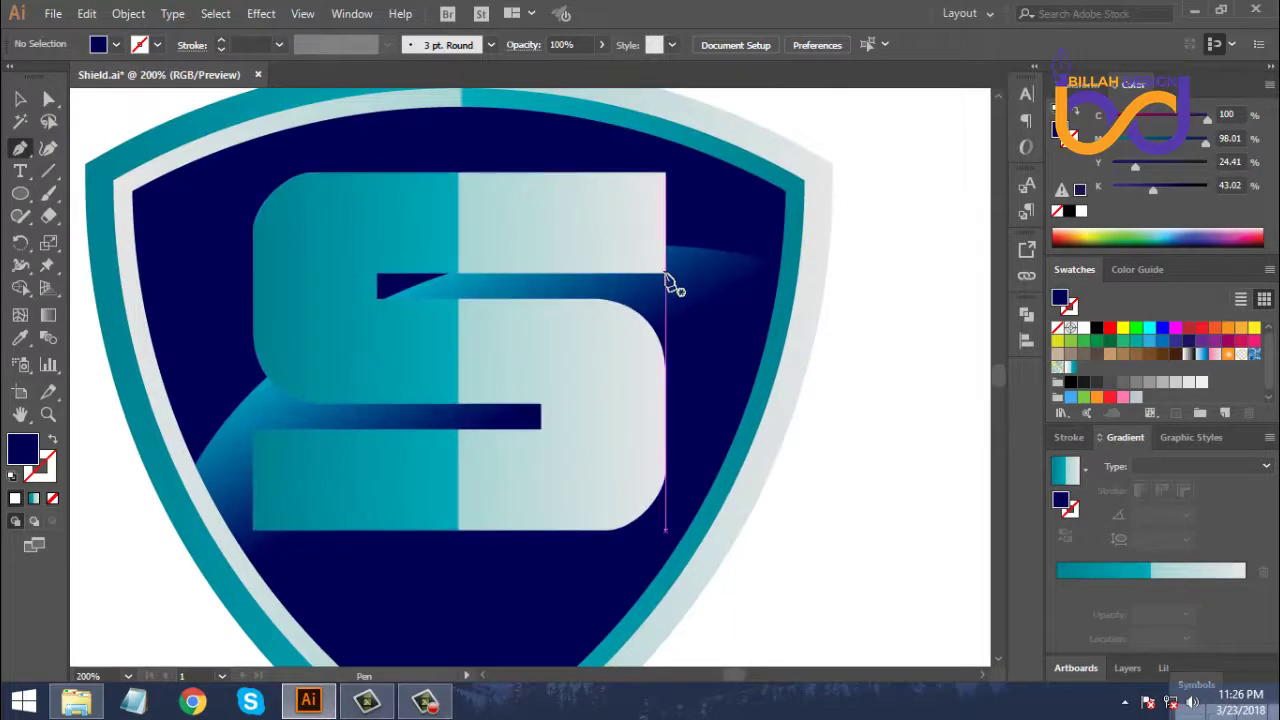
ctrl+click(668, 281)
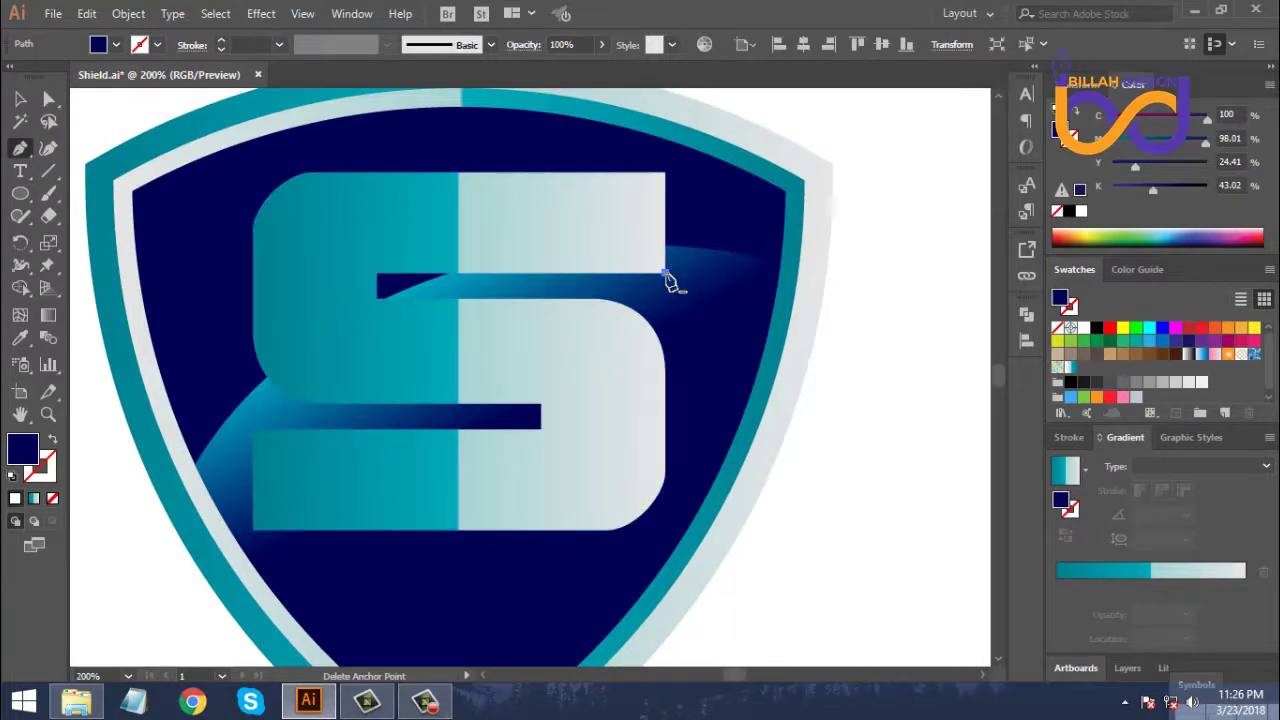
click(665, 271)
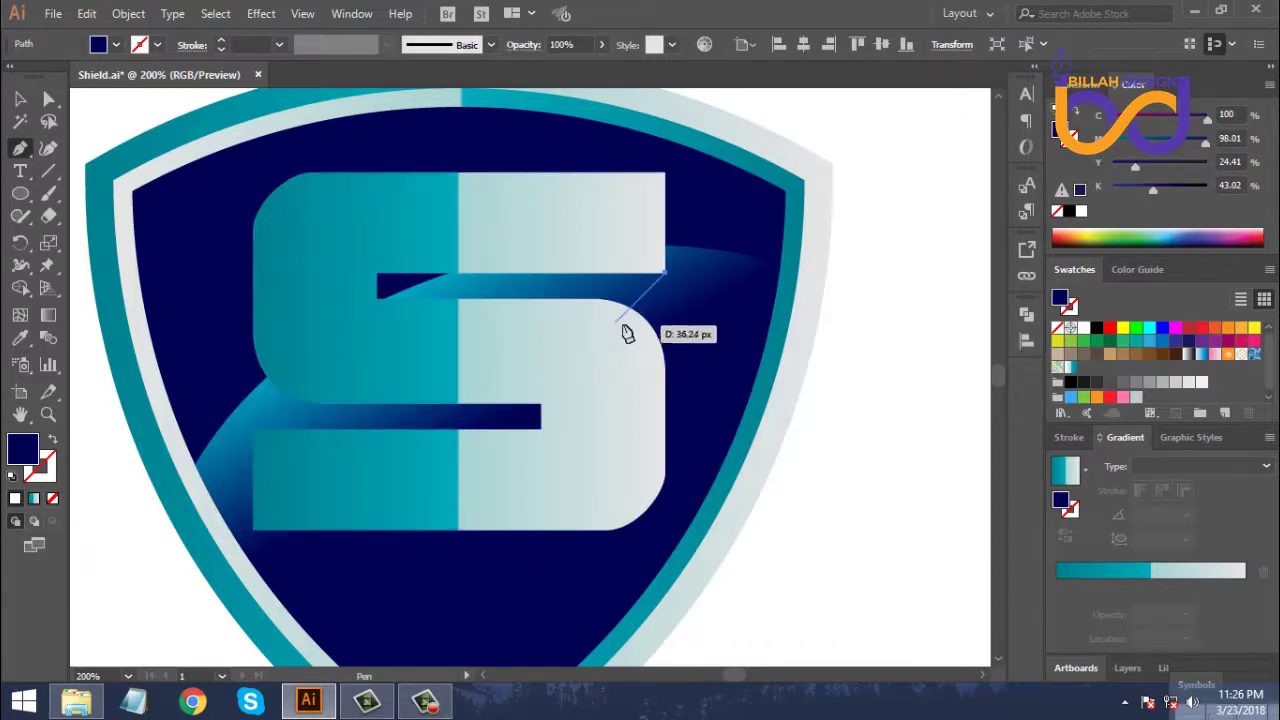
click(605, 332)
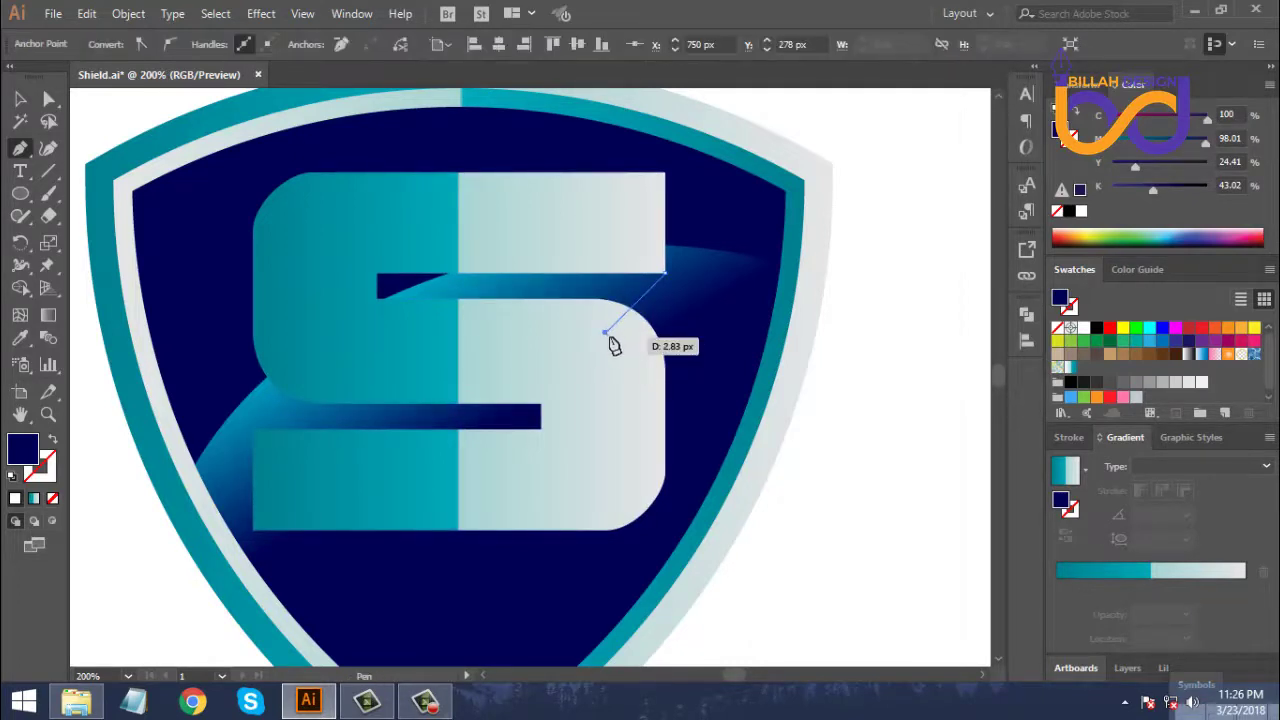
click(453, 338)
click(315, 314)
click(405, 206)
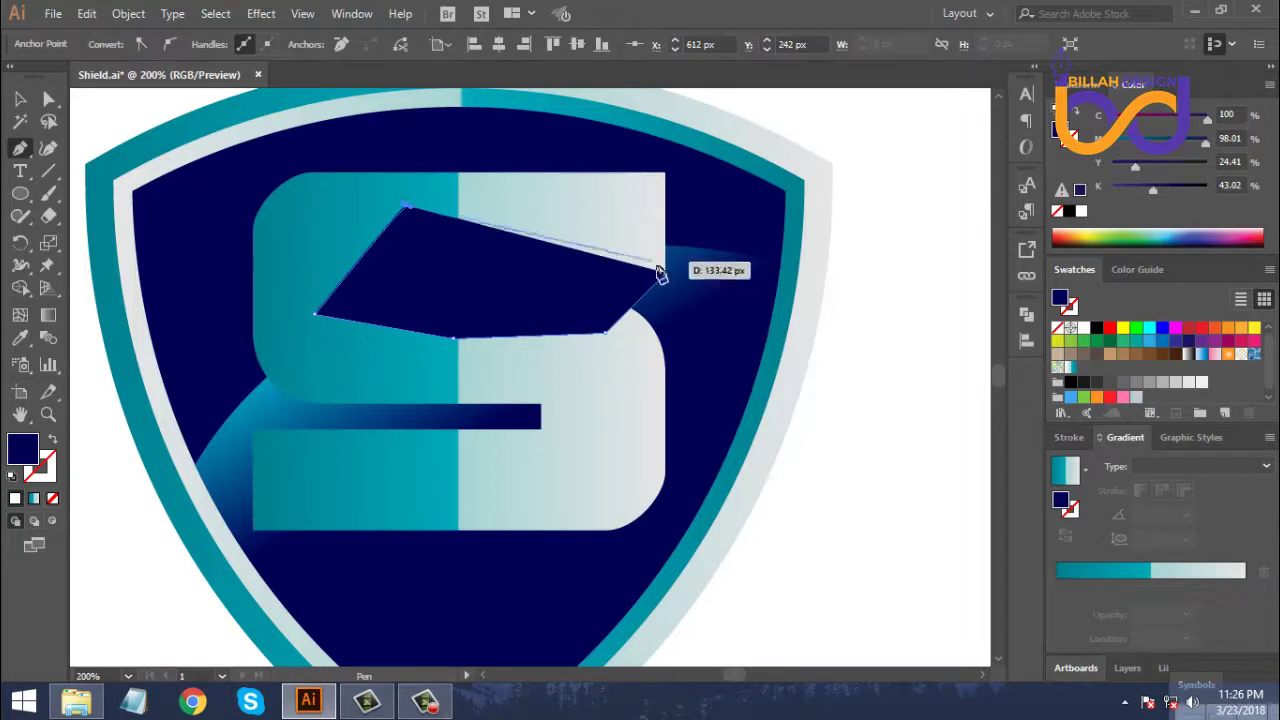
click(660, 272)
Draw a second slanted navy polygon over the S's lower opening.
click(20, 99)
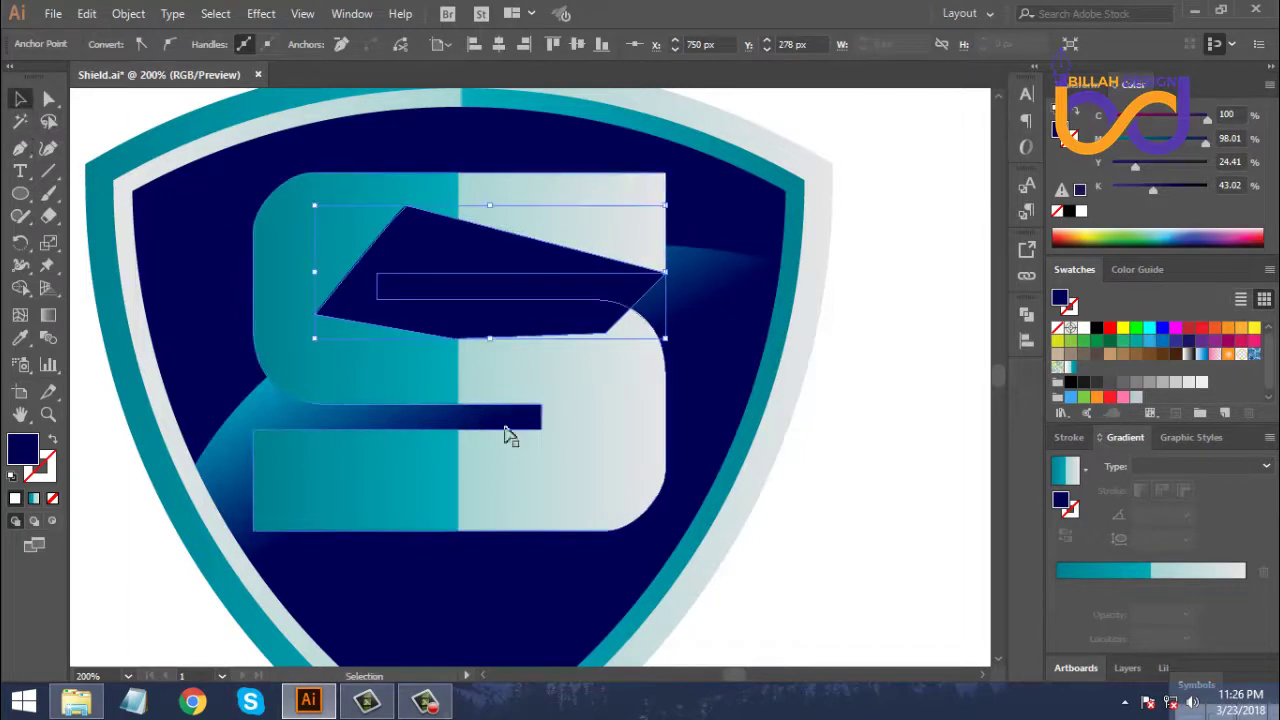
scroll(535, 370, down, 3)
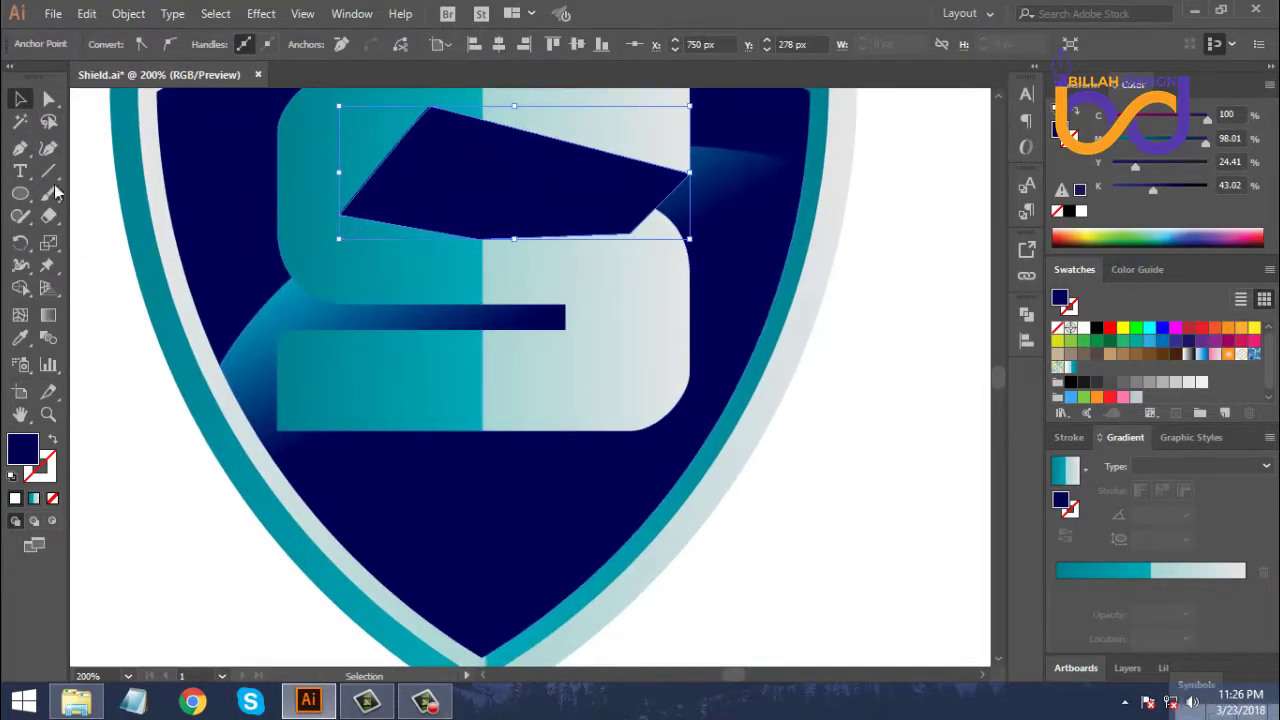
click(20, 148)
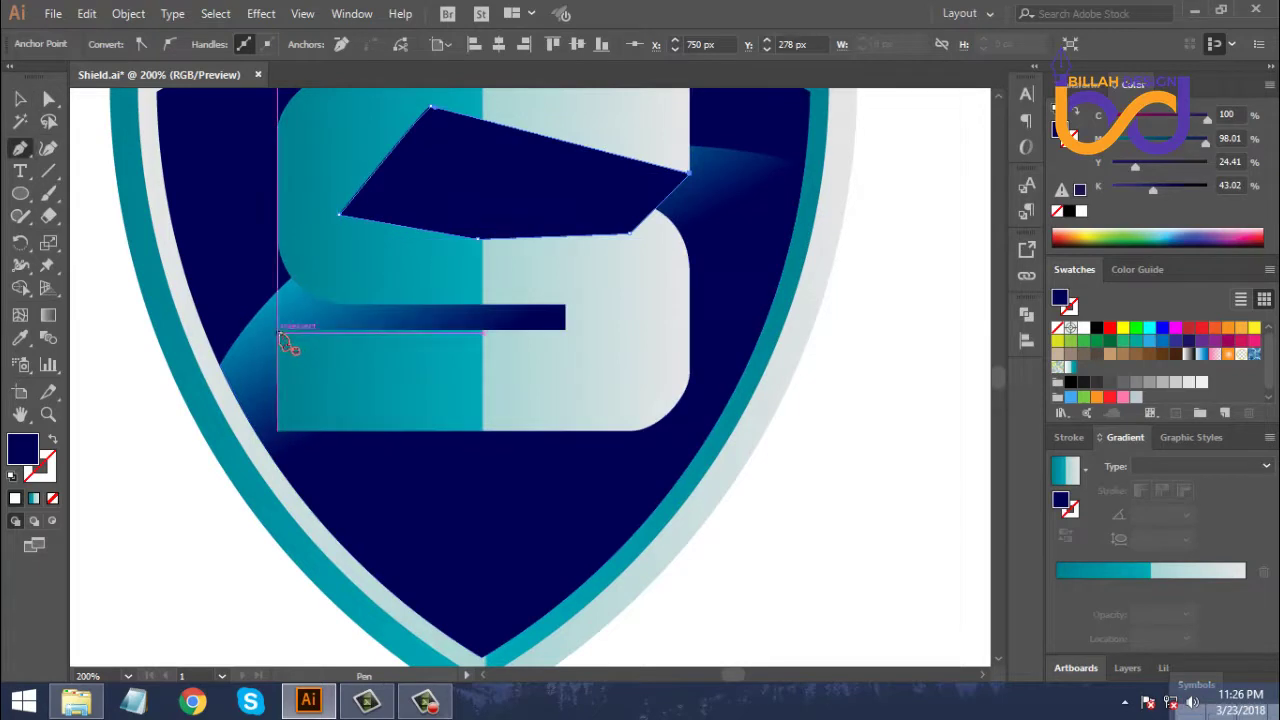
ctrl+click(283, 340)
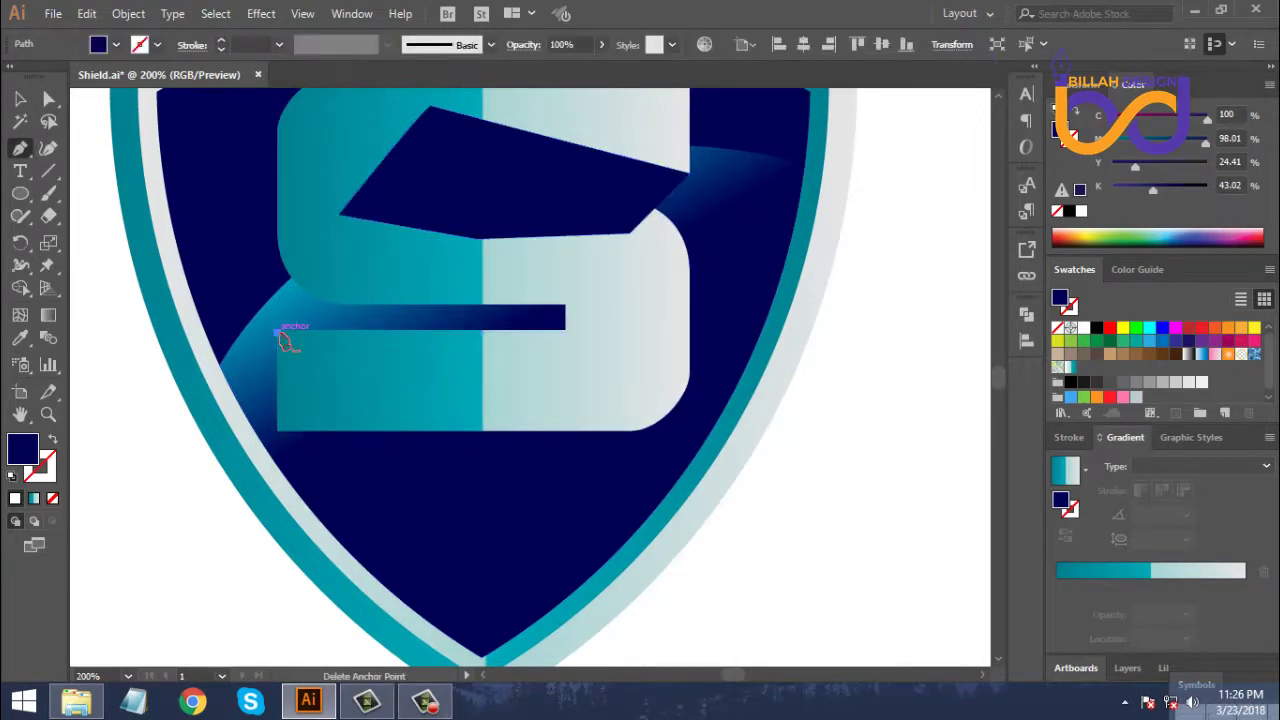
click(278, 333)
click(349, 262)
click(606, 285)
click(600, 356)
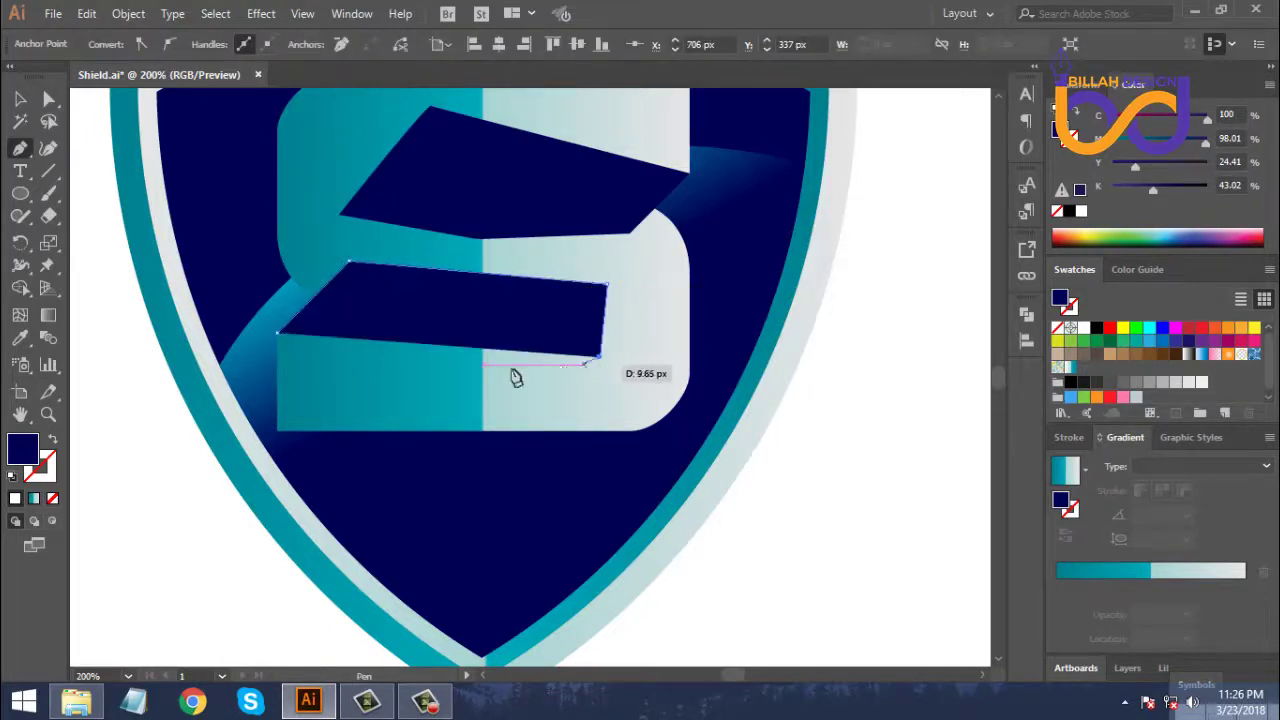
click(418, 380)
click(278, 333)
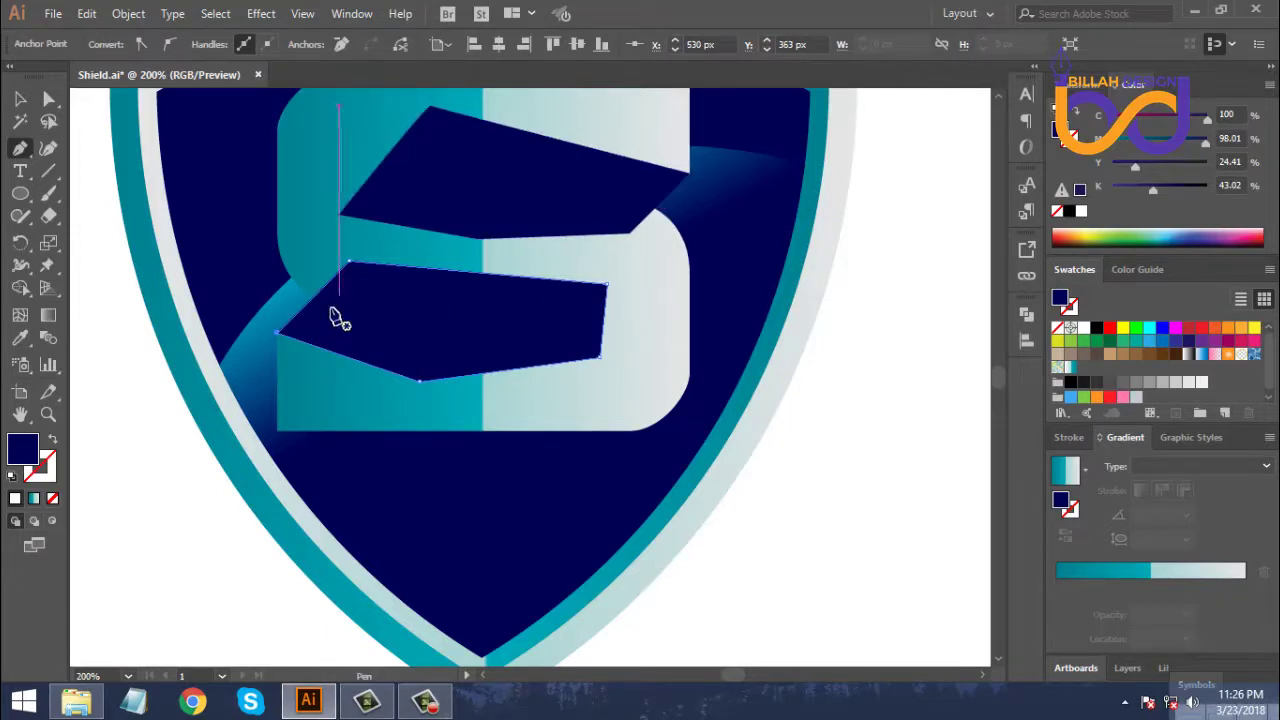
Select the cutouts with the S and give them the S's teal-to-white gradient.
click(50, 98)
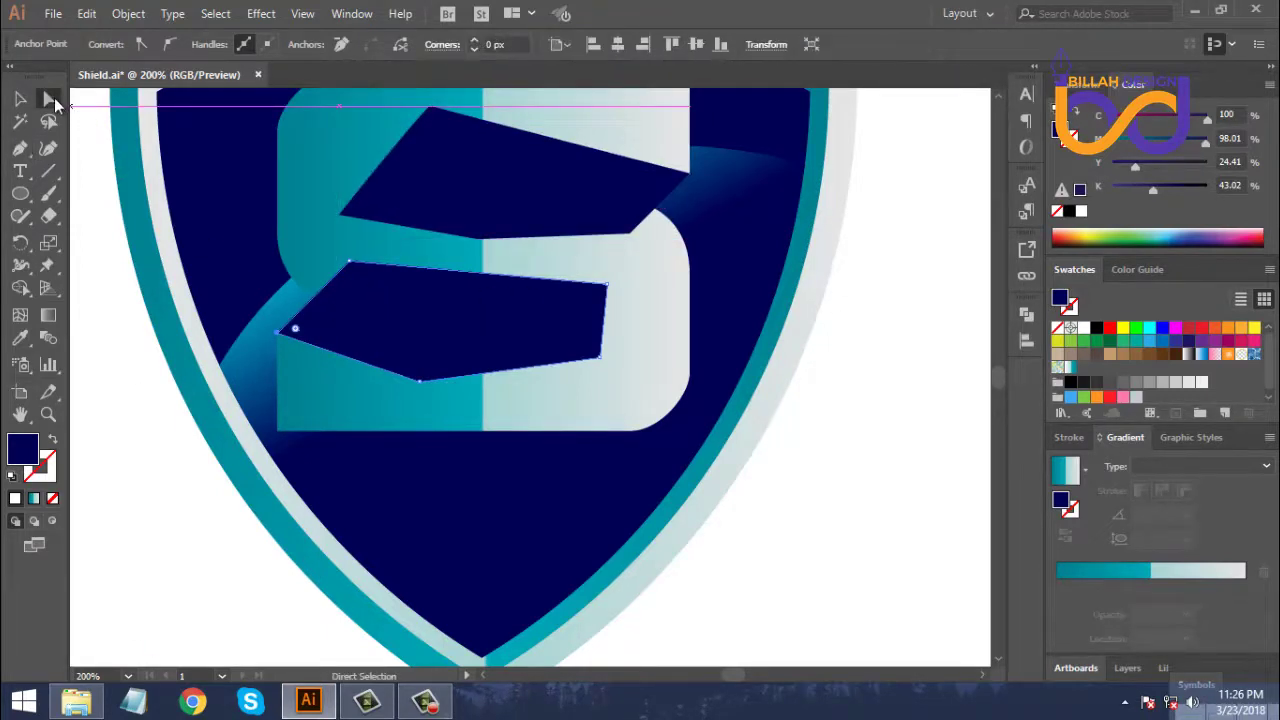
key(space)
drag(515, 248, 523, 286)
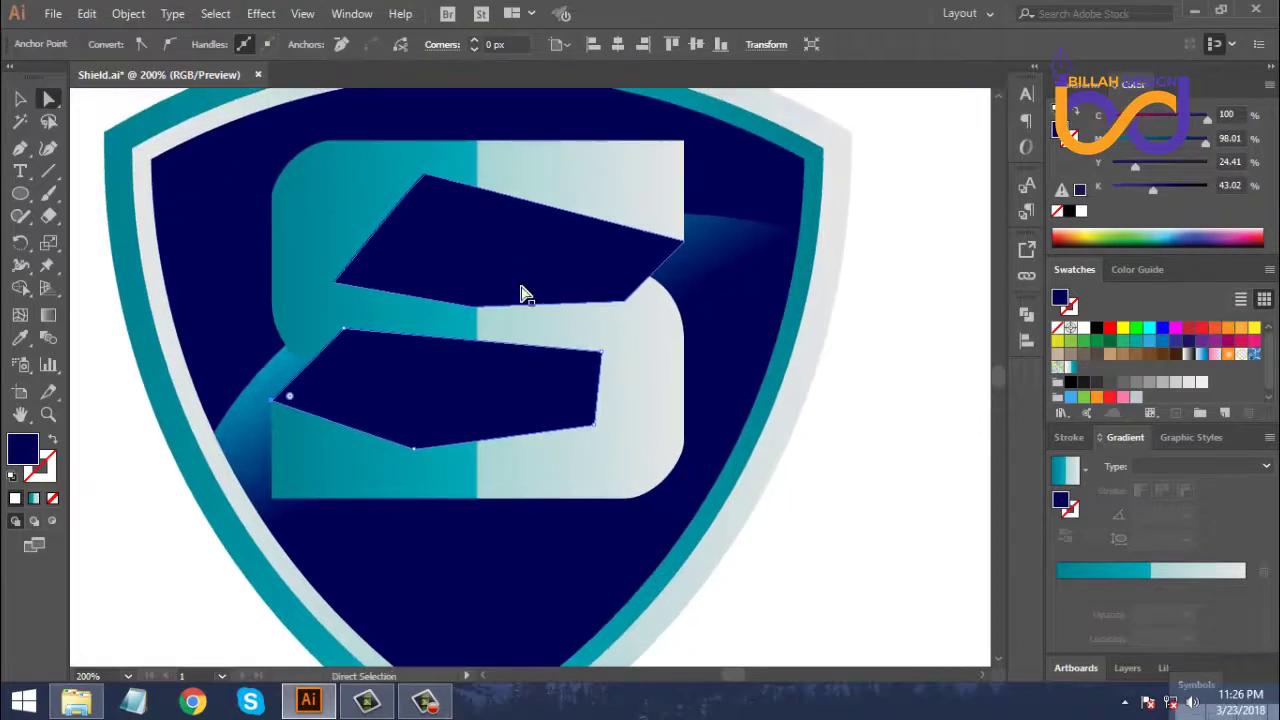
click(560, 263)
shift+click(585, 196)
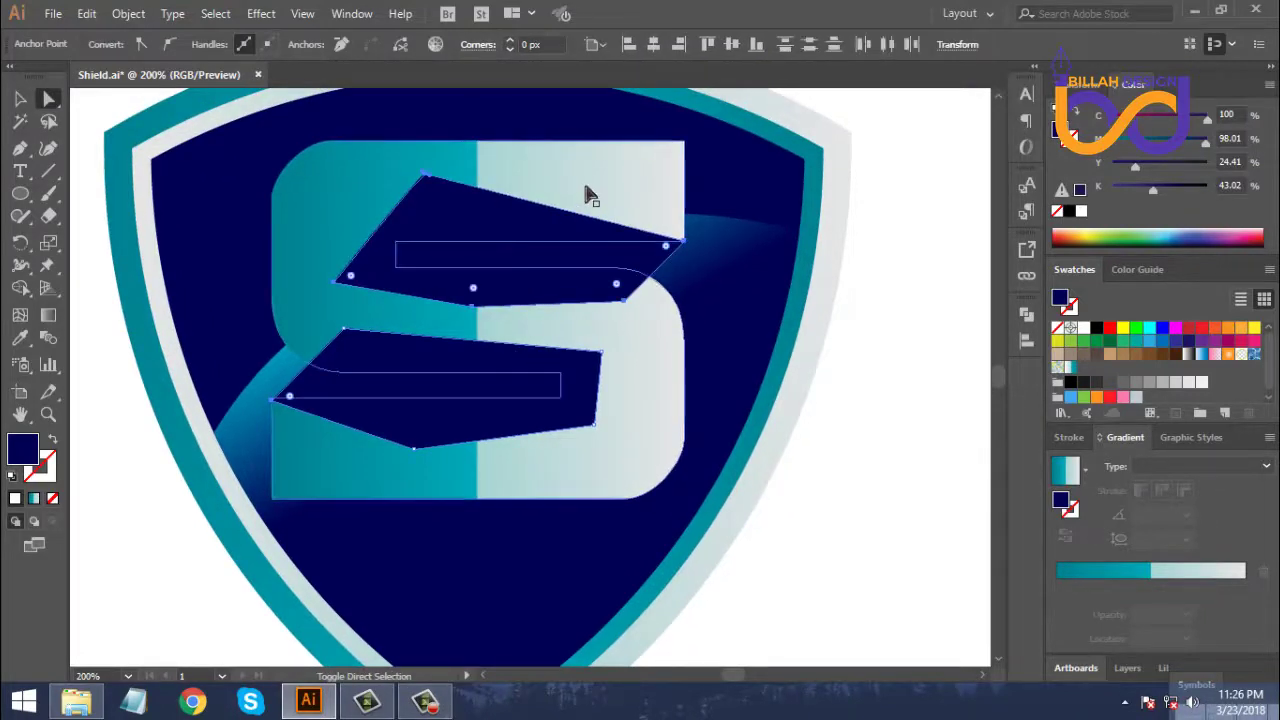
click(20, 338)
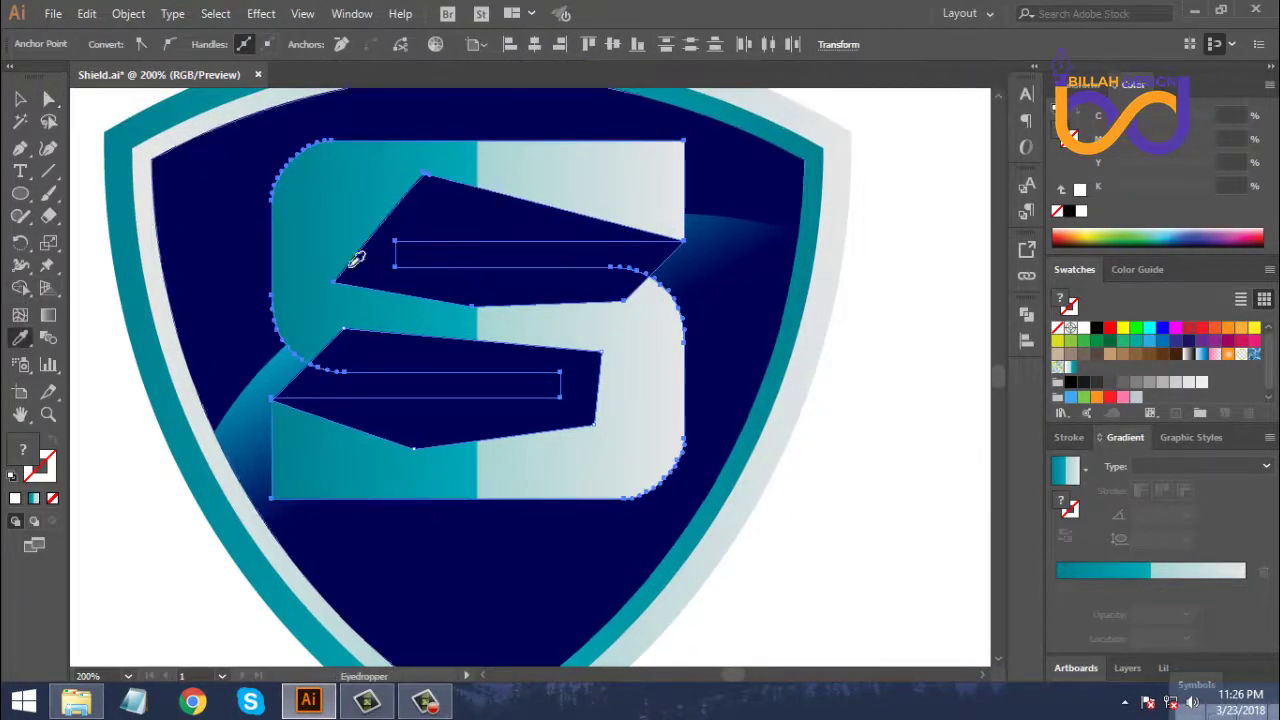
click(338, 210)
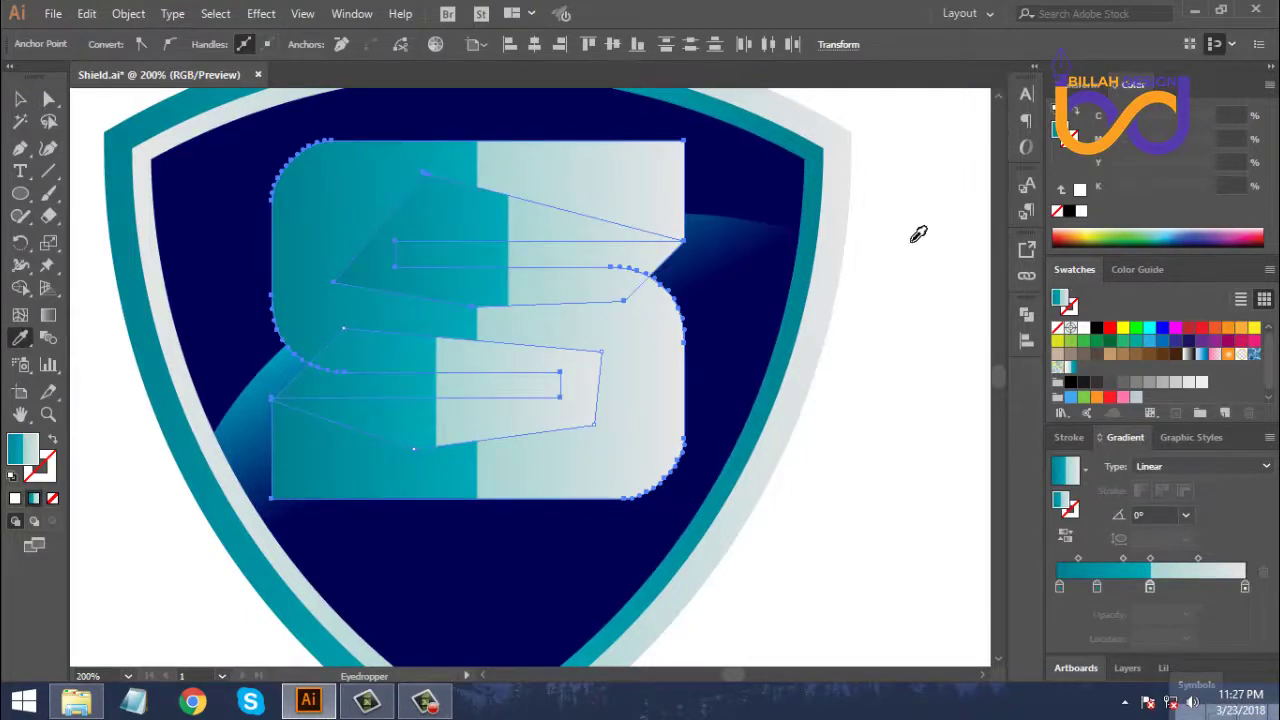
Unite the cutouts and gradient S into one notched shape with Pathfinder.
click(1026, 315)
click(816, 353)
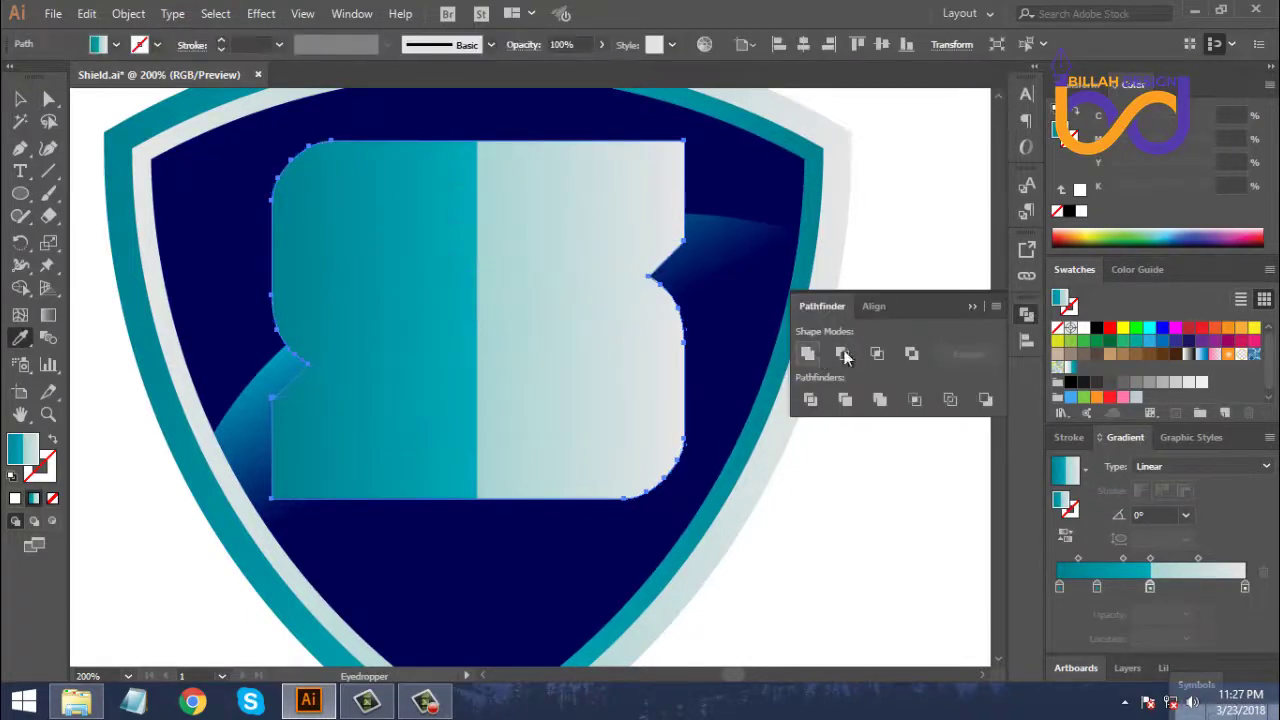
click(1025, 315)
key(v)
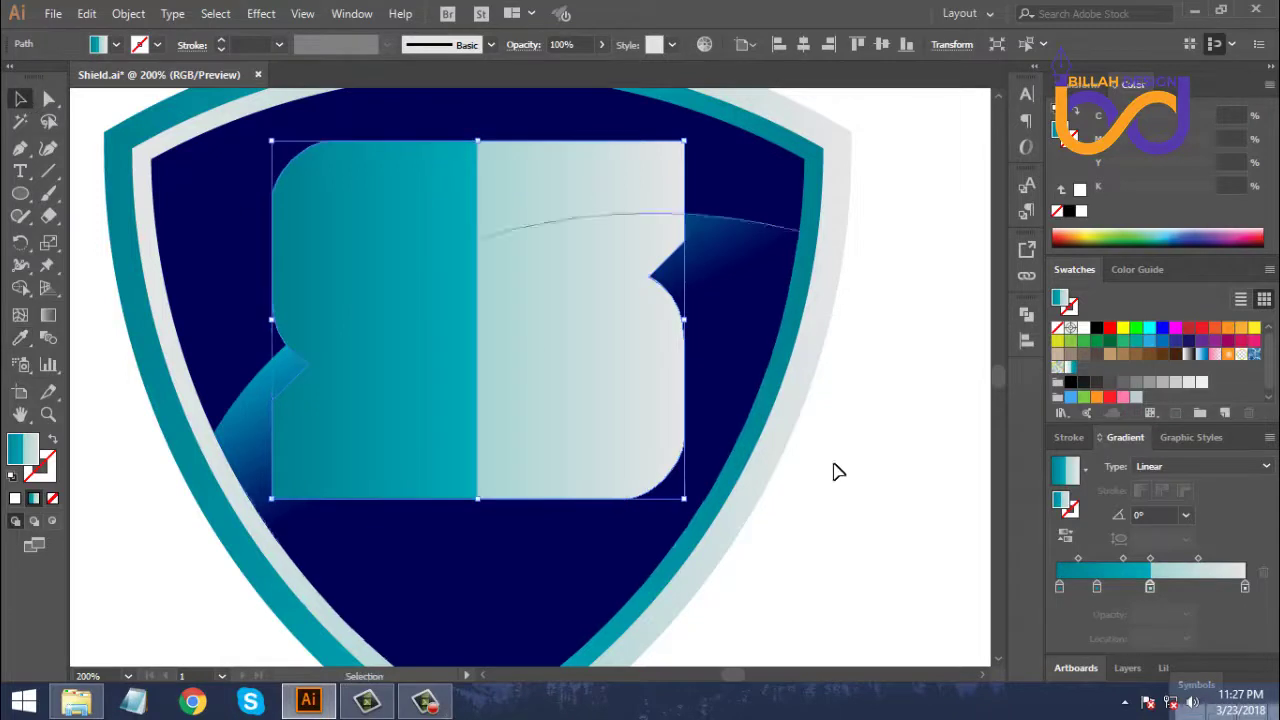
click(895, 488)
key(ctrl+minus)
key(ctrl+minus)
key(ctrl+minus)
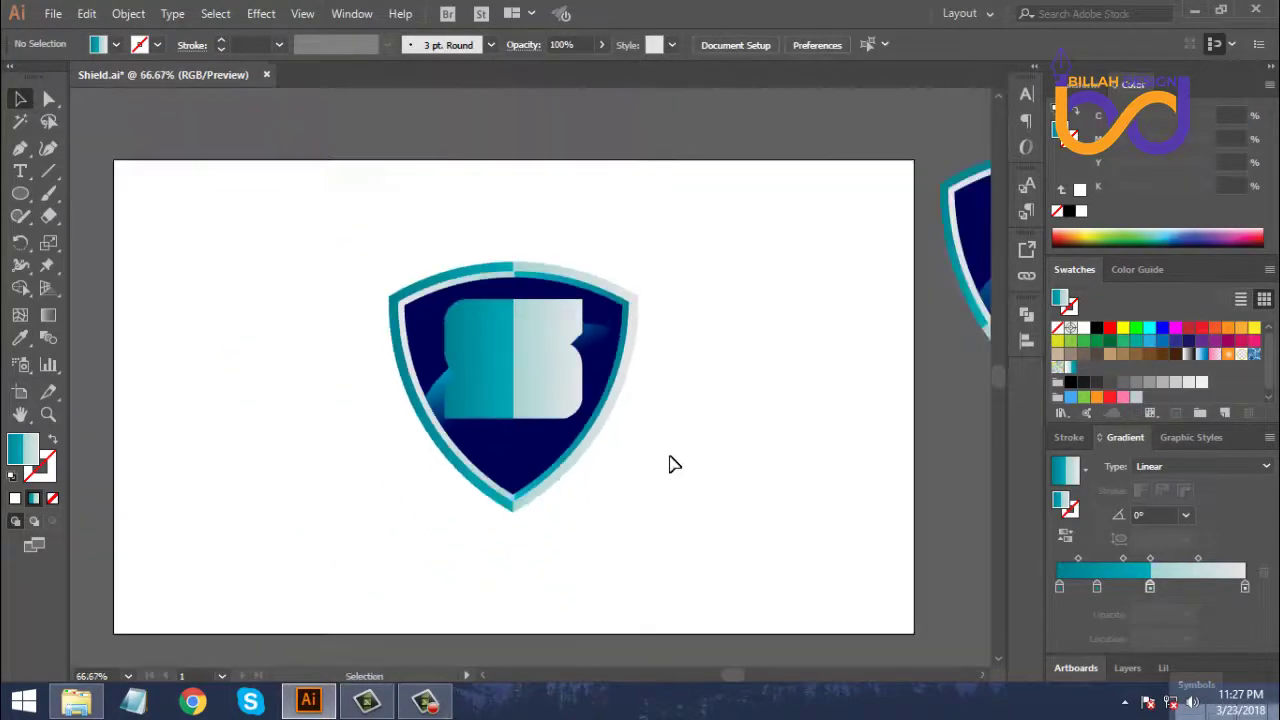
Bring the navy S outline to the front with Arrange > Bring to Front.
drag(671, 463, 683, 445)
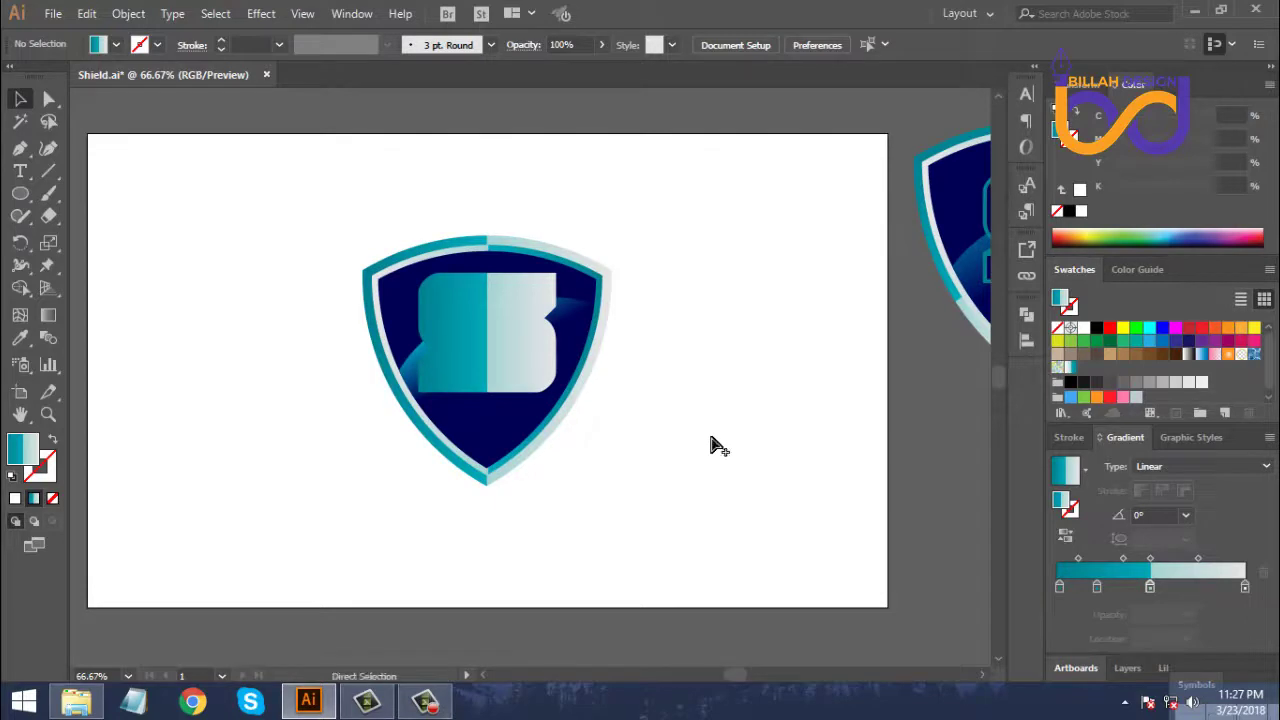
click(530, 330)
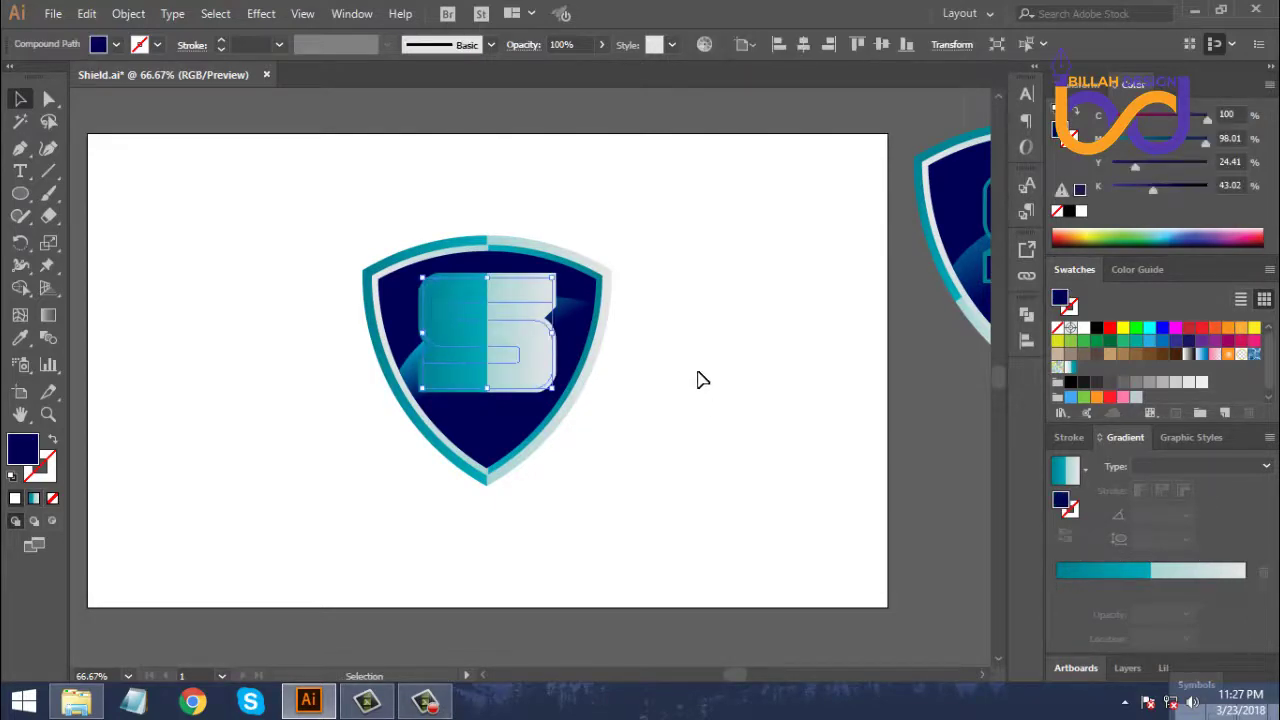
right_click(668, 328)
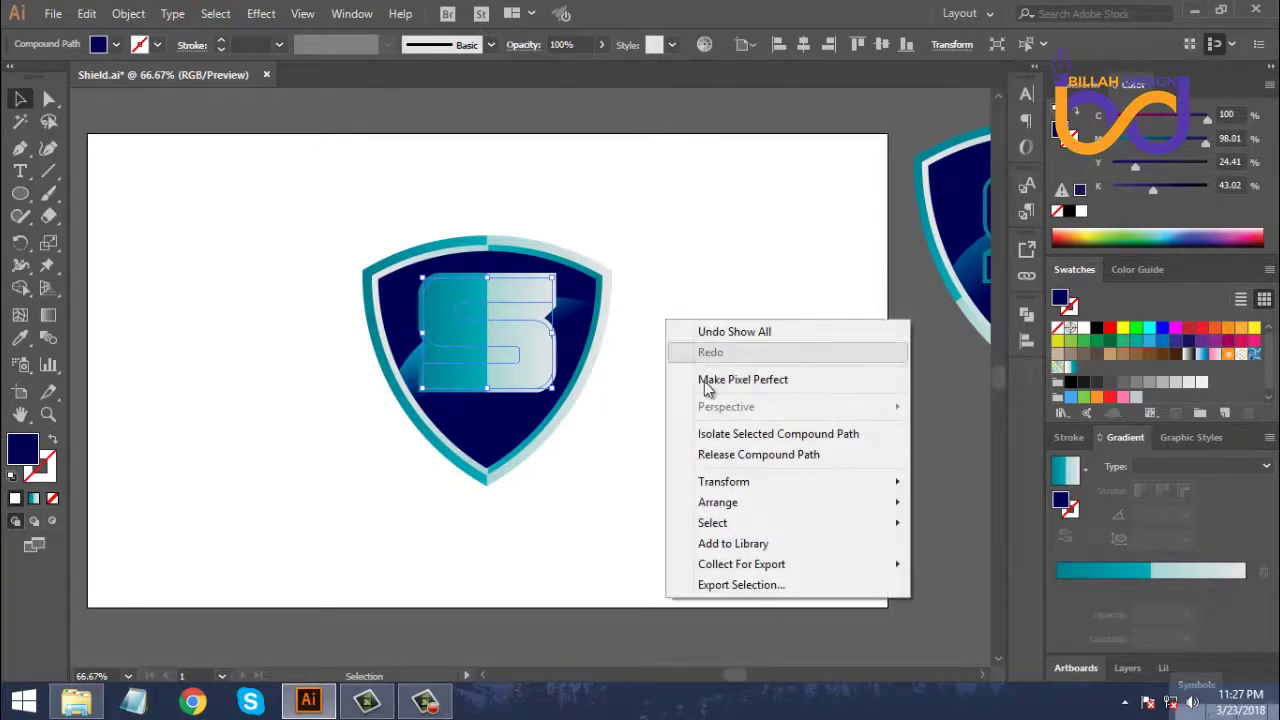
mouse_move(880, 504)
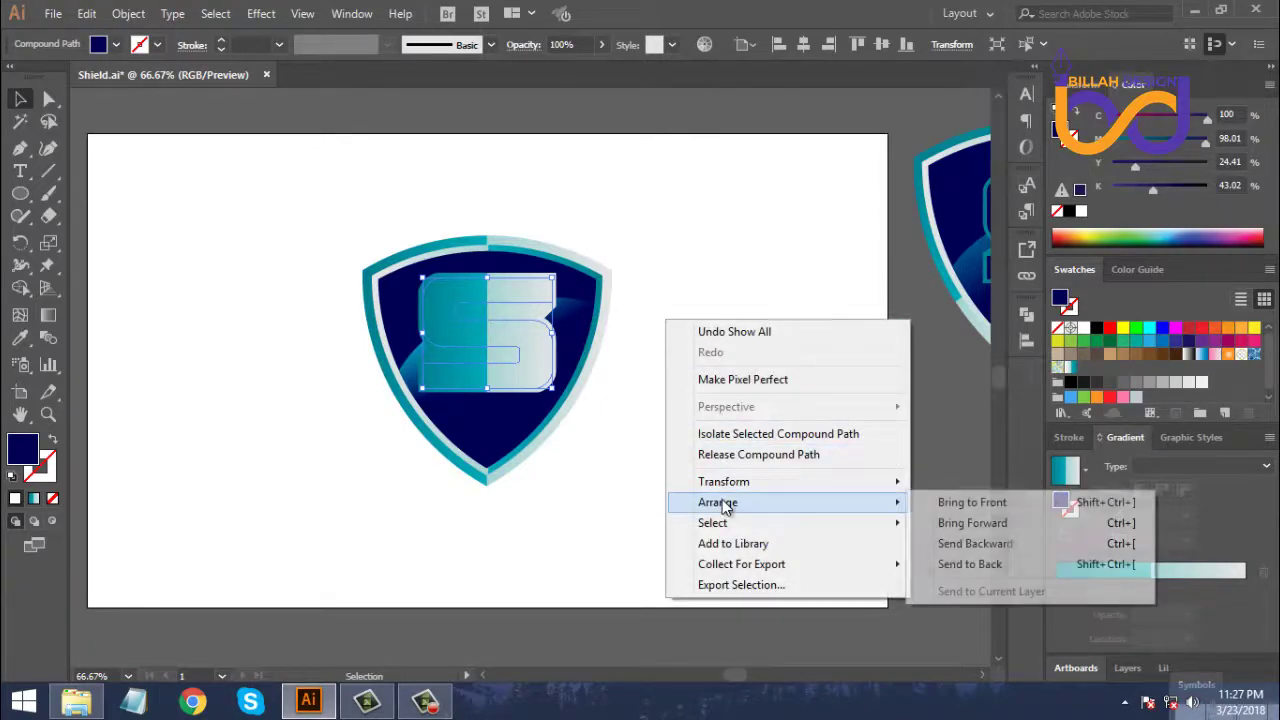
click(965, 506)
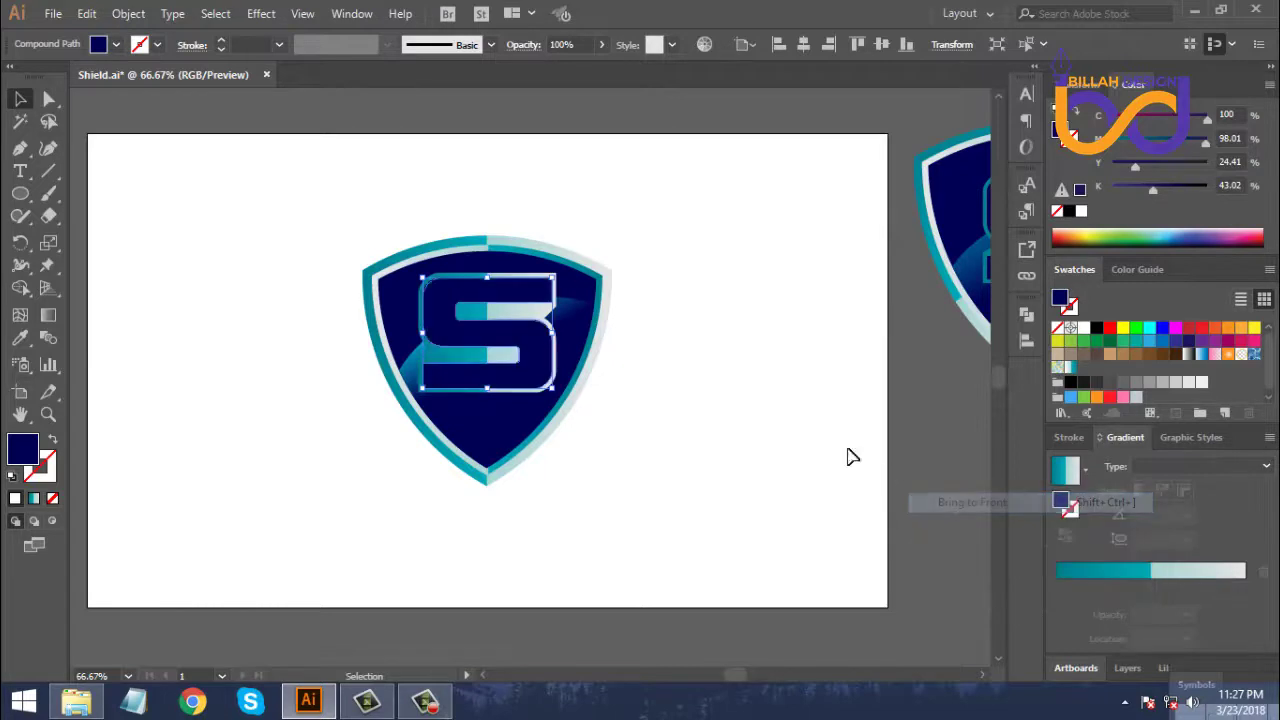
click(716, 455)
Check the S's fill, then select every part of the shield and open its context menu.
drag(724, 438, 730, 449)
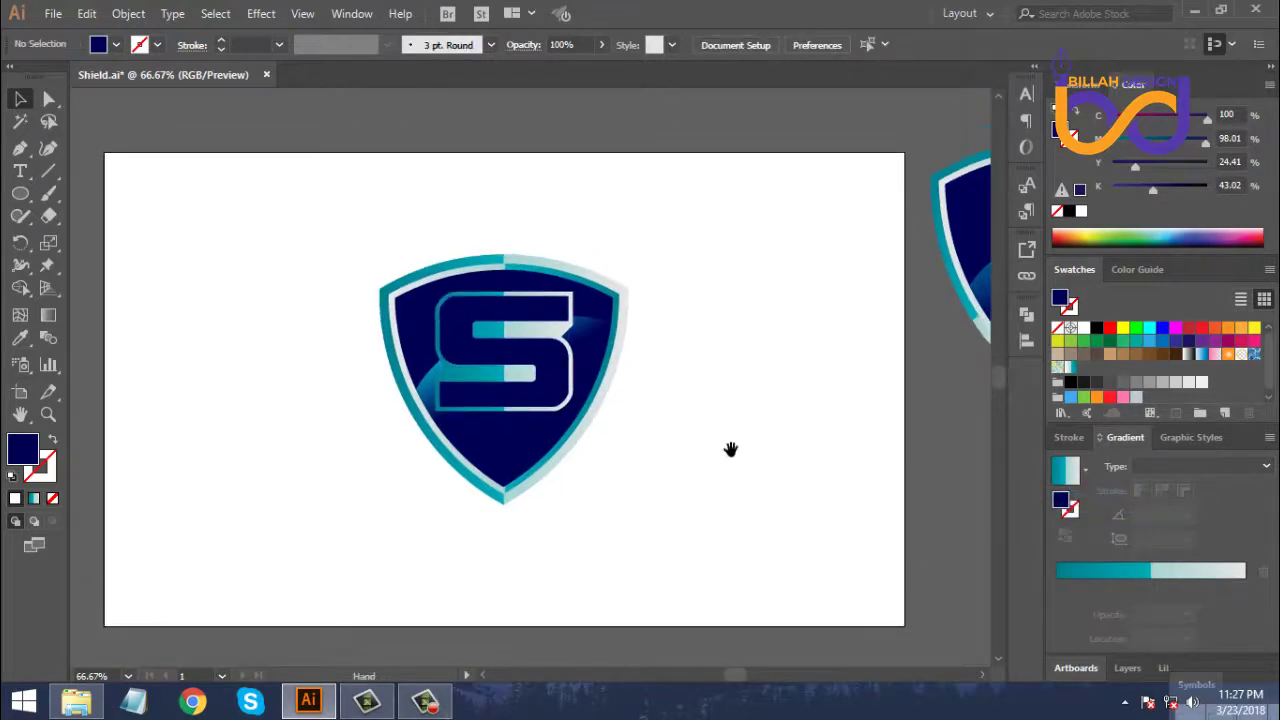
click(546, 386)
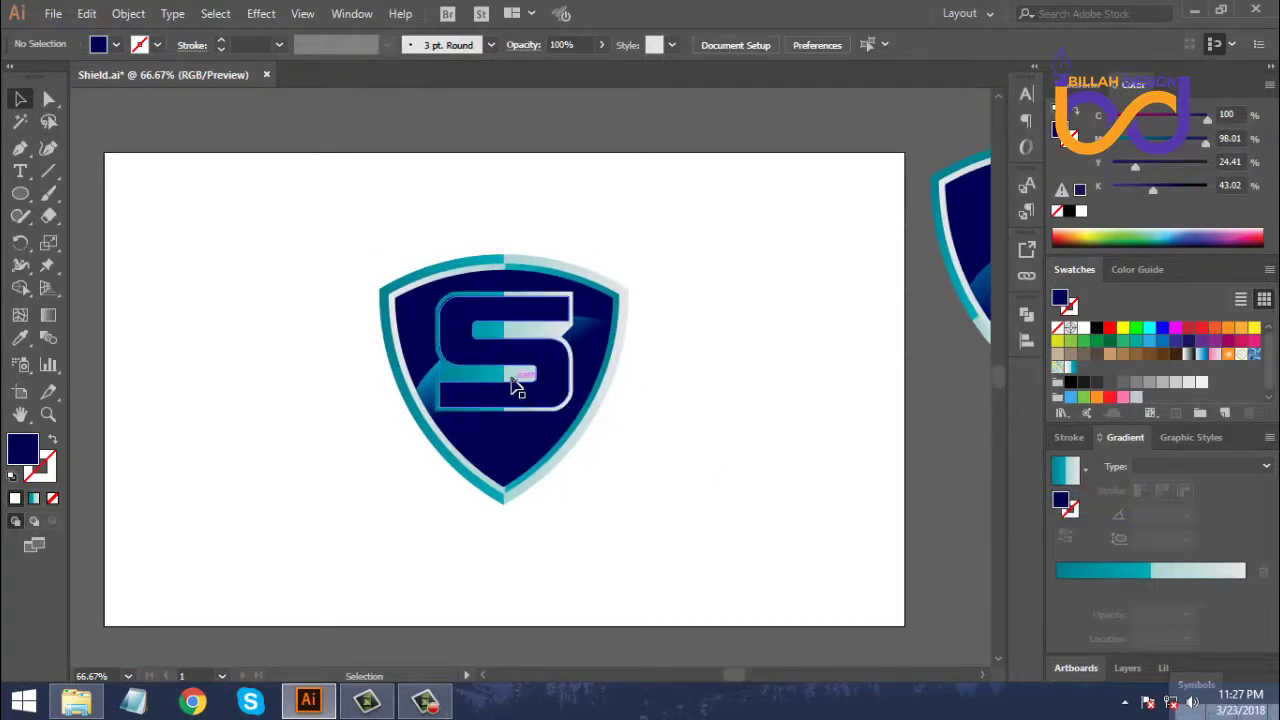
click(634, 475)
drag(694, 230, 389, 547)
right_click(528, 368)
Delete the extra shield copy sitting beside the artboard.
click(590, 473)
click(714, 518)
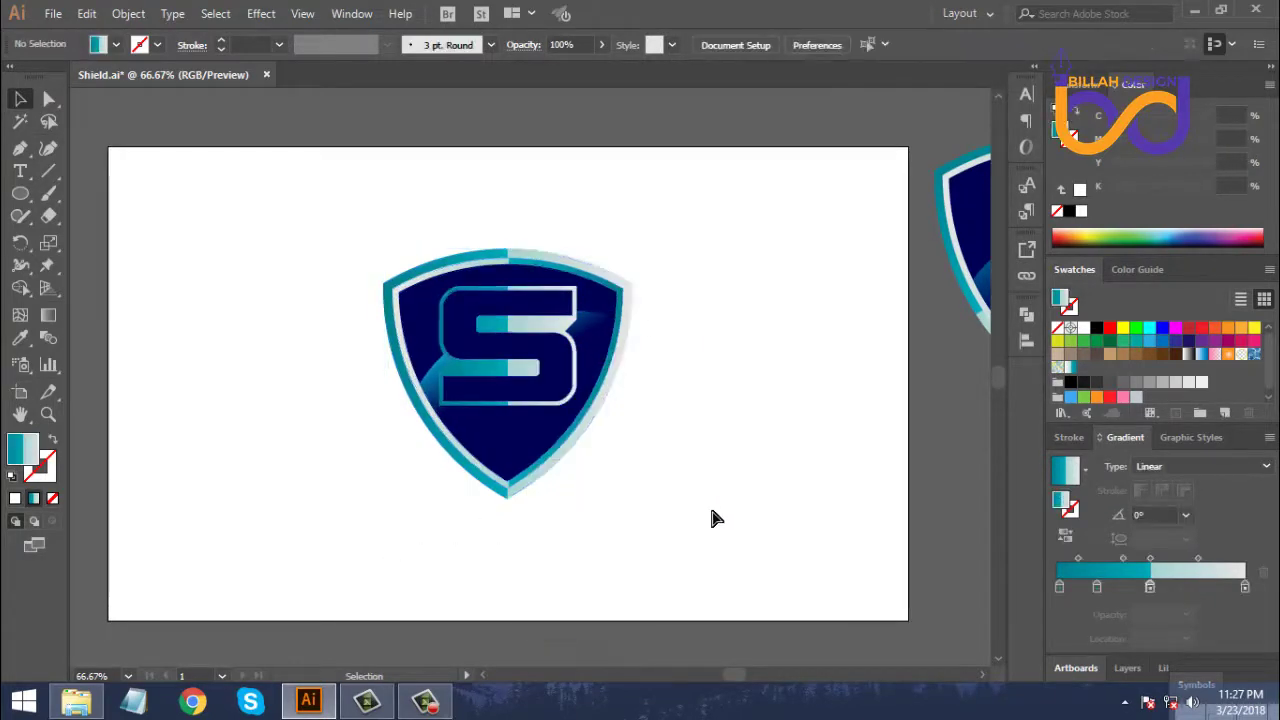
key(ctrl+minus)
scroll(726, 451, right, 1)
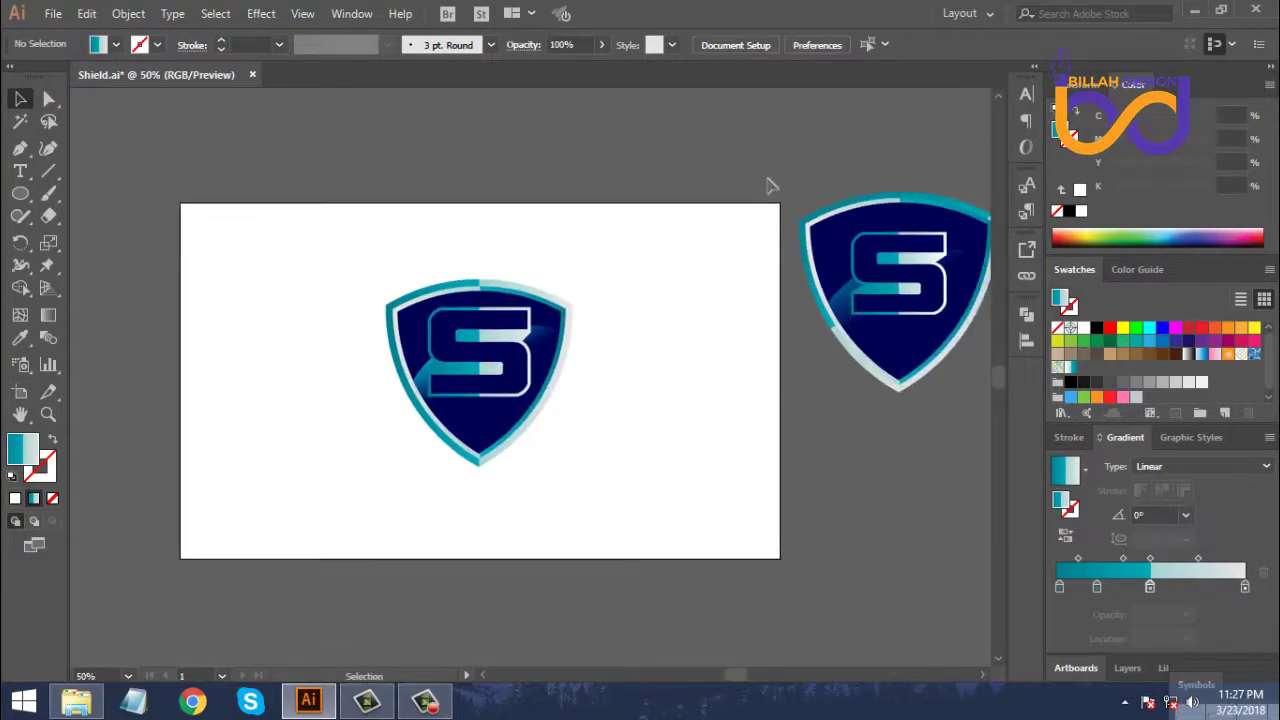
drag(766, 186, 911, 492)
key(Delete)
drag(714, 500, 721, 461)
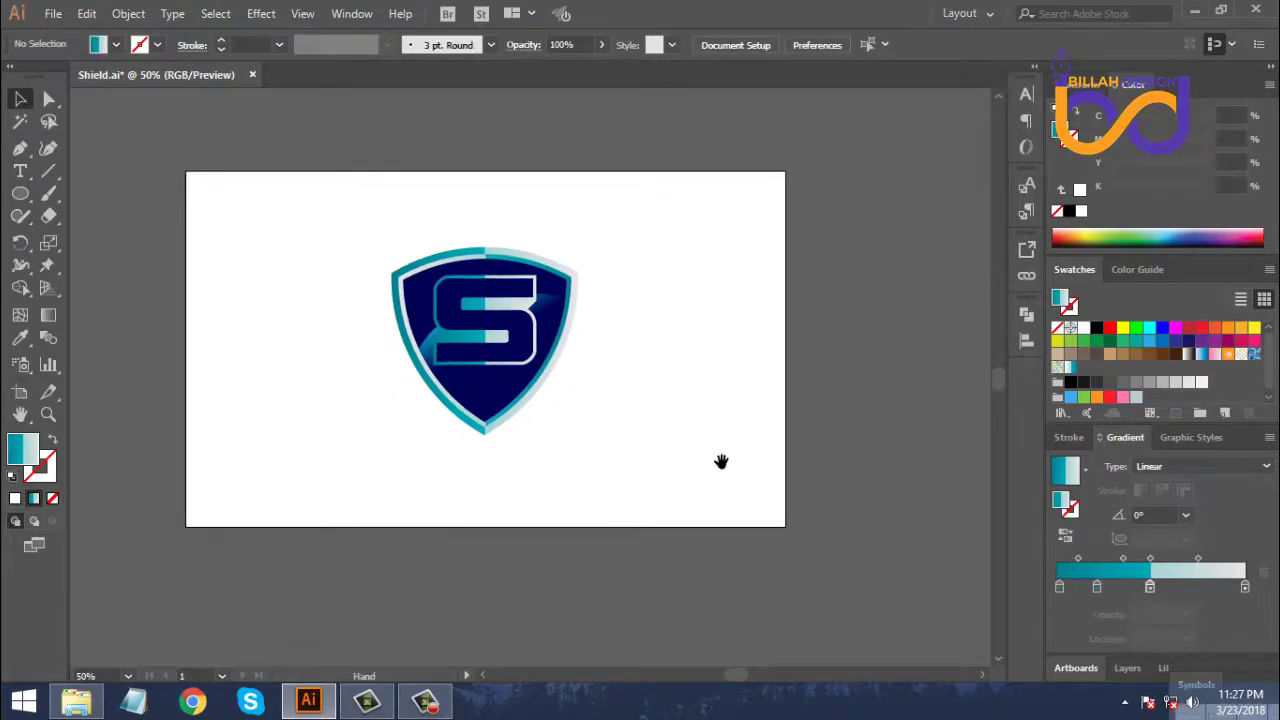
Draw a black rectangle covering the whole artboard and send it behind the shield.
drag(20, 193, 75, 198)
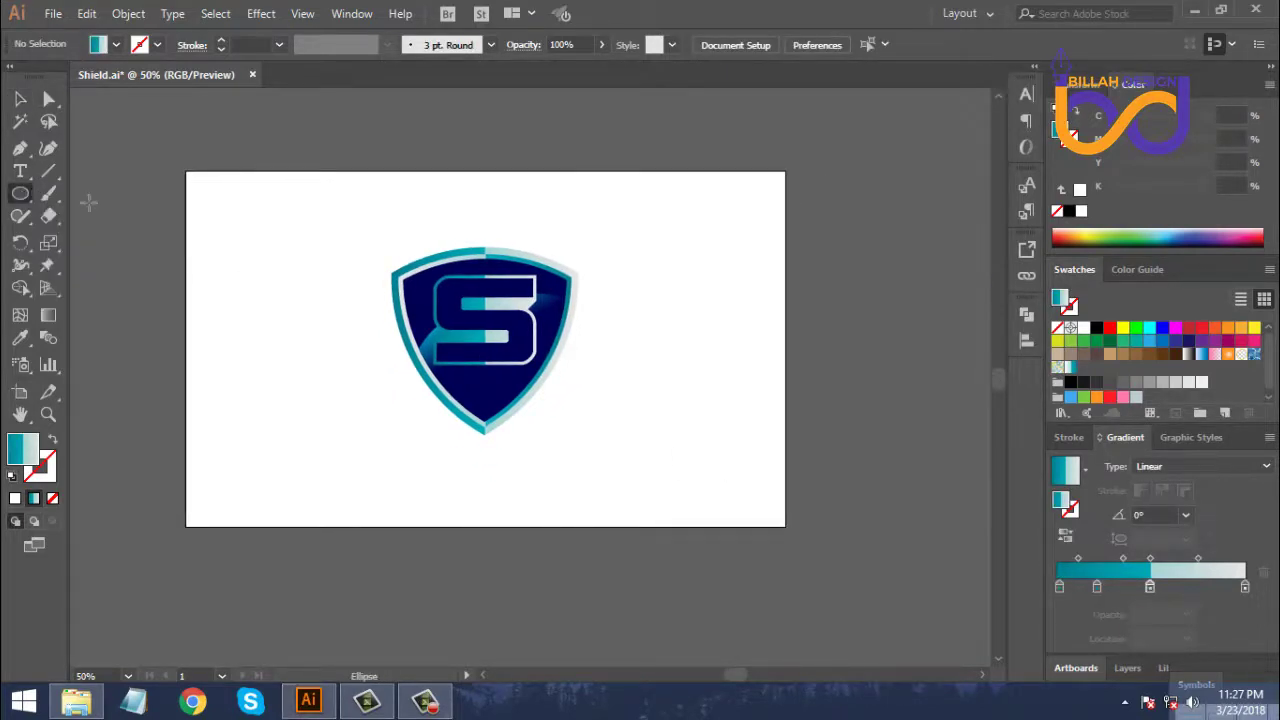
drag(190, 175, 786, 526)
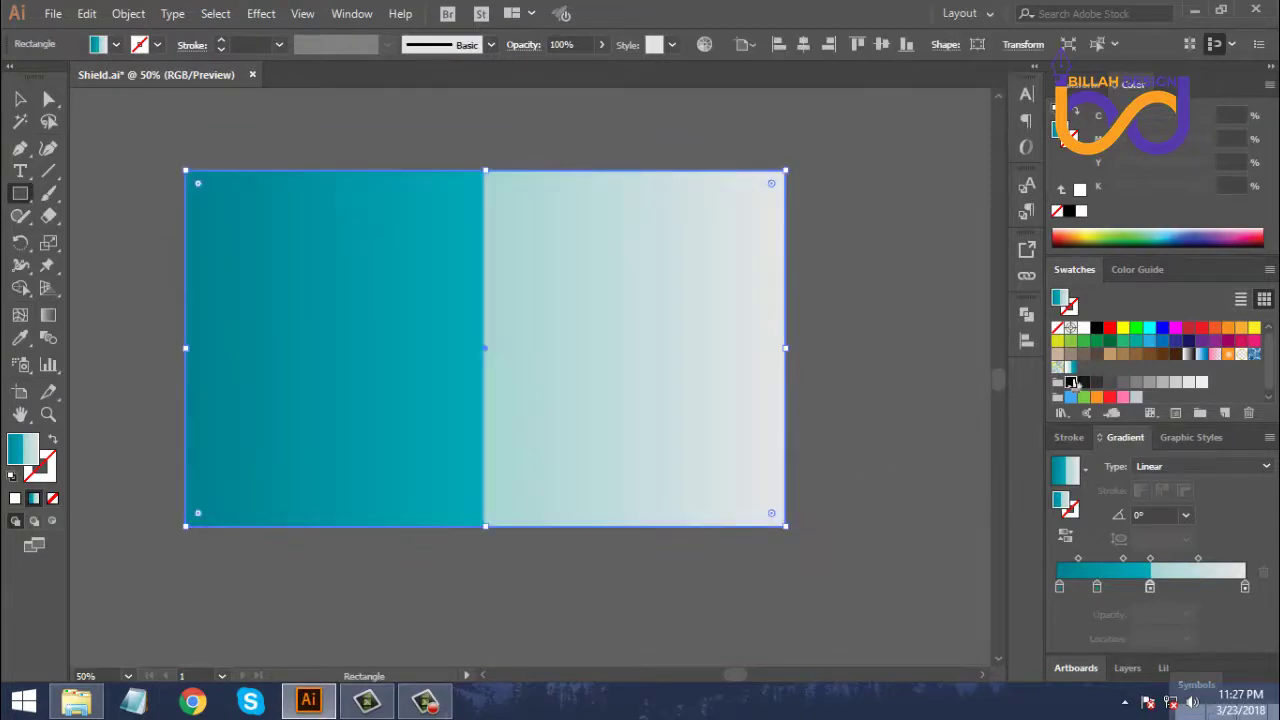
click(1072, 384)
right_click(444, 352)
mouse_move(527, 593)
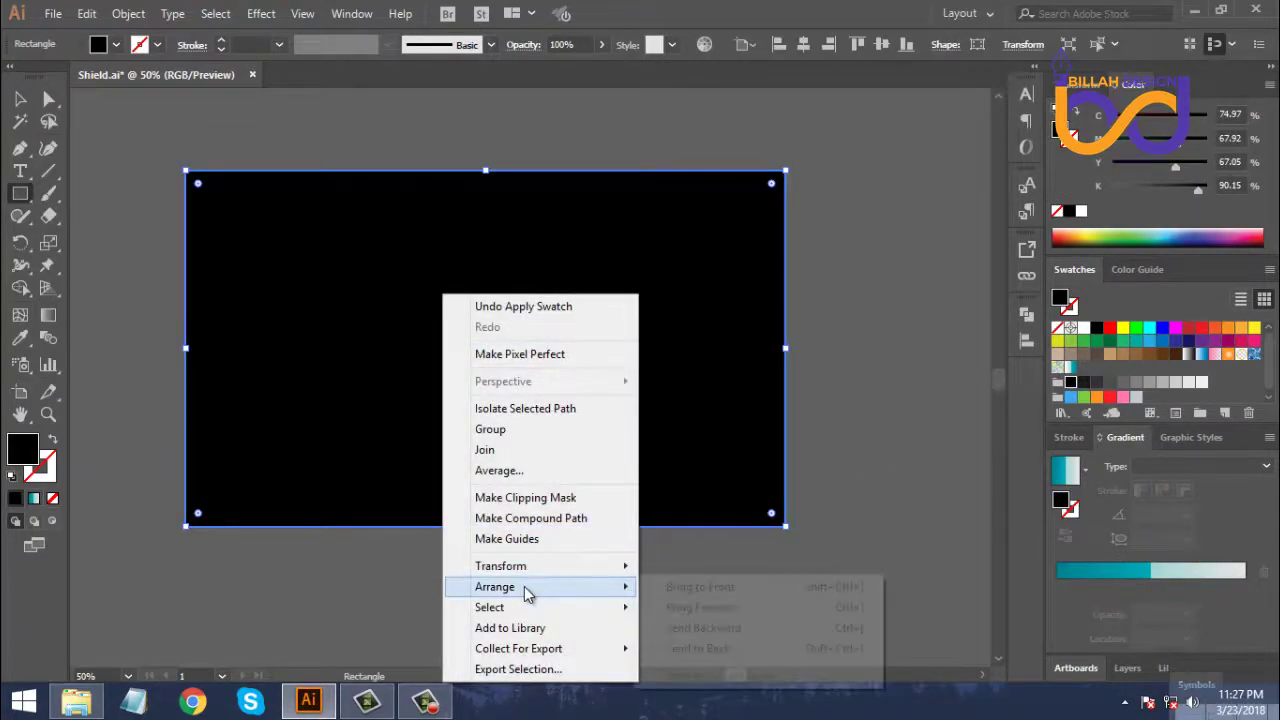
click(690, 648)
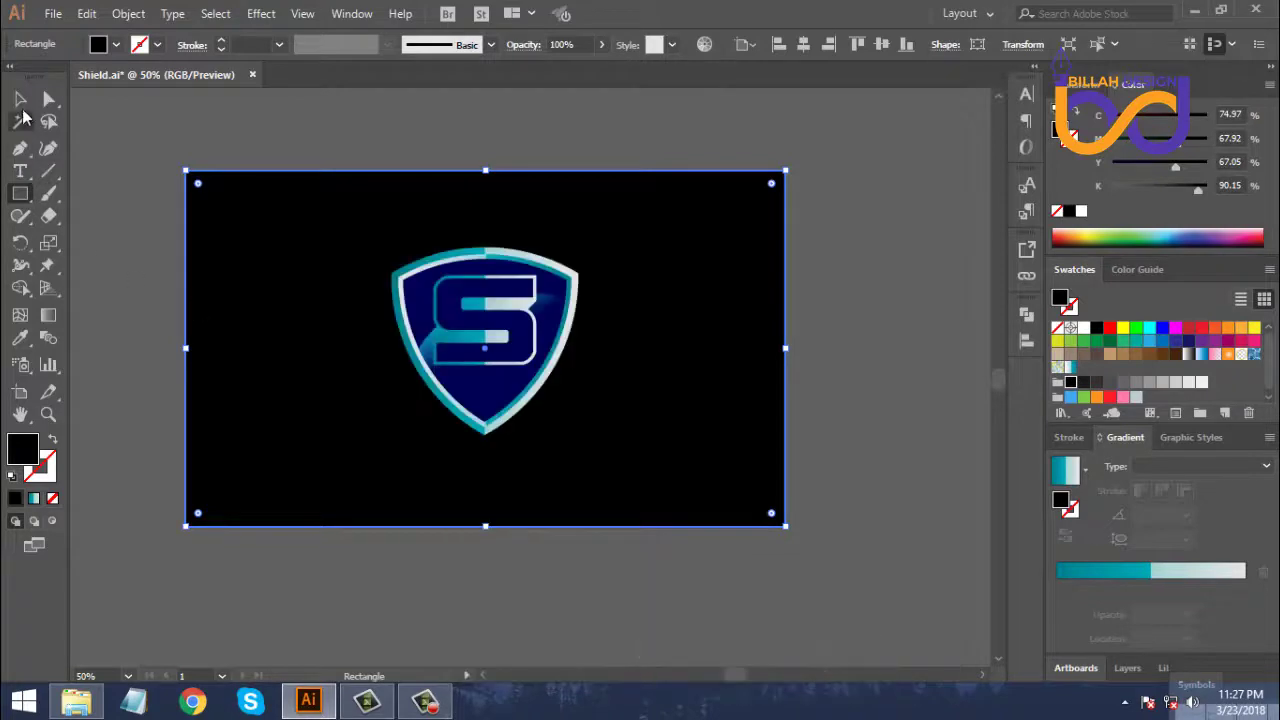
click(20, 100)
drag(132, 187, 645, 487)
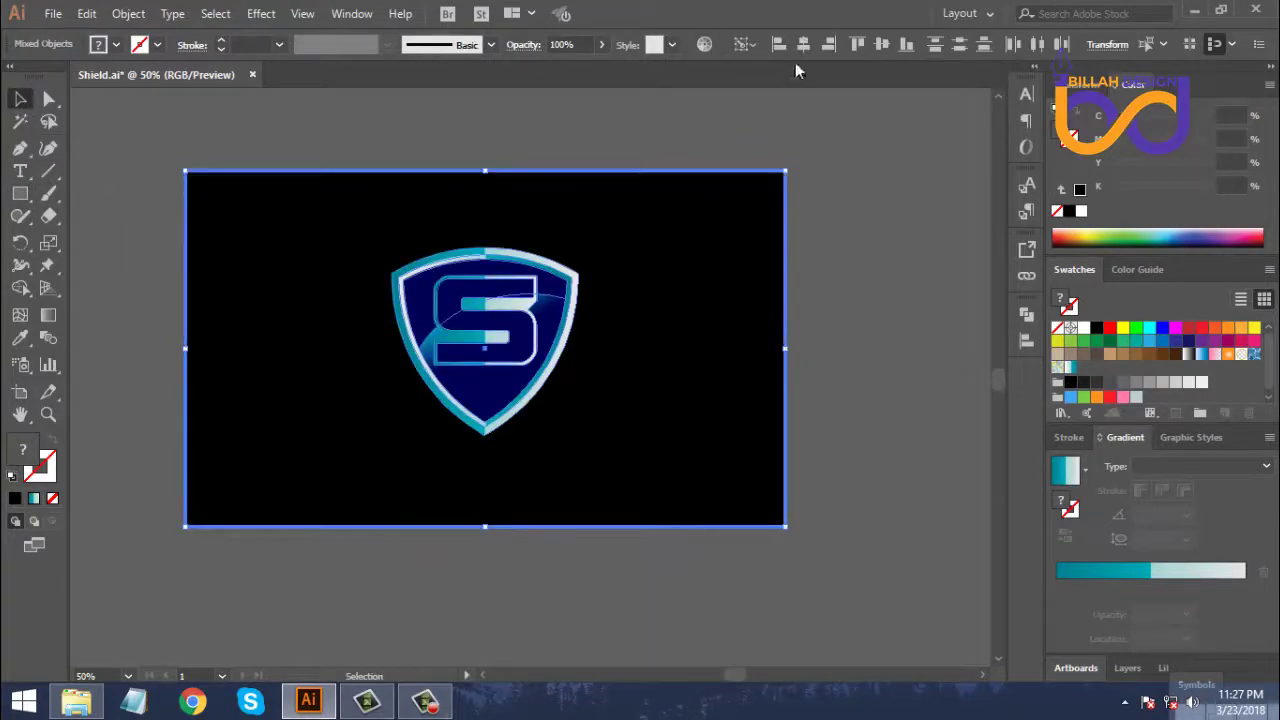
Vertically centre the shield on the black background and scale it to about 414 × 416 px.
click(880, 46)
click(871, 274)
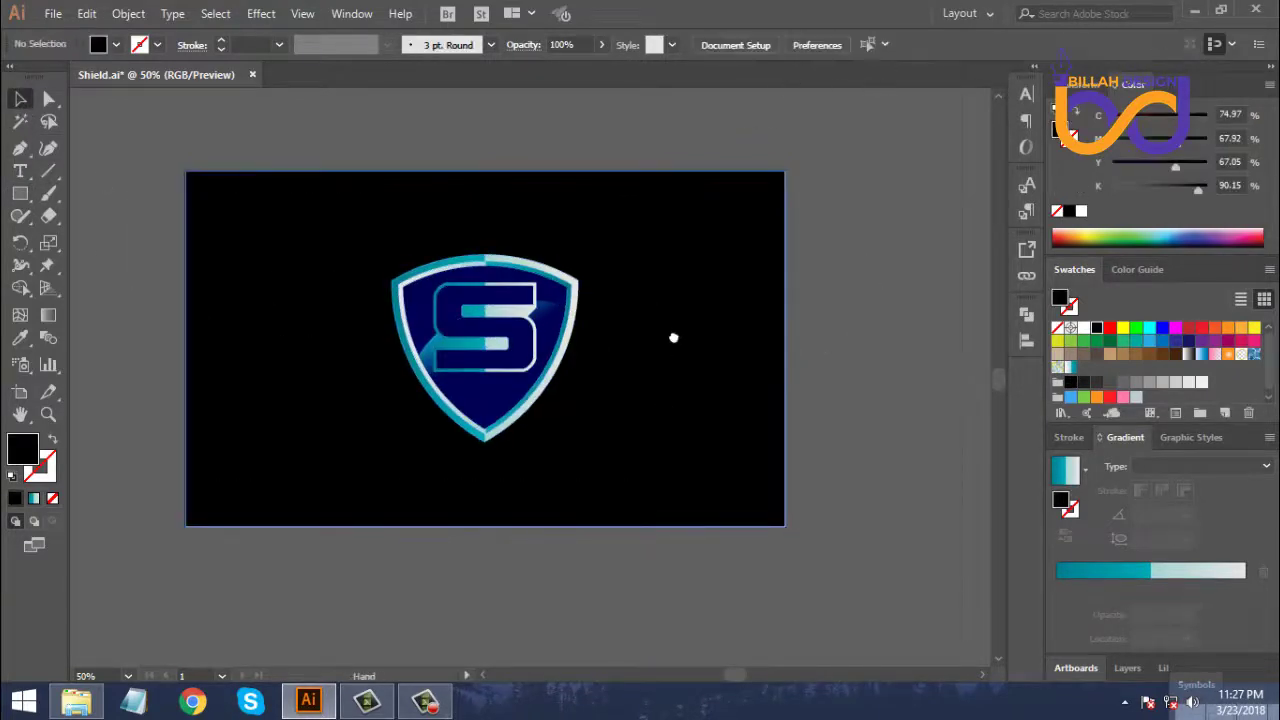
click(578, 345)
drag(591, 346, 605, 360)
click(871, 403)
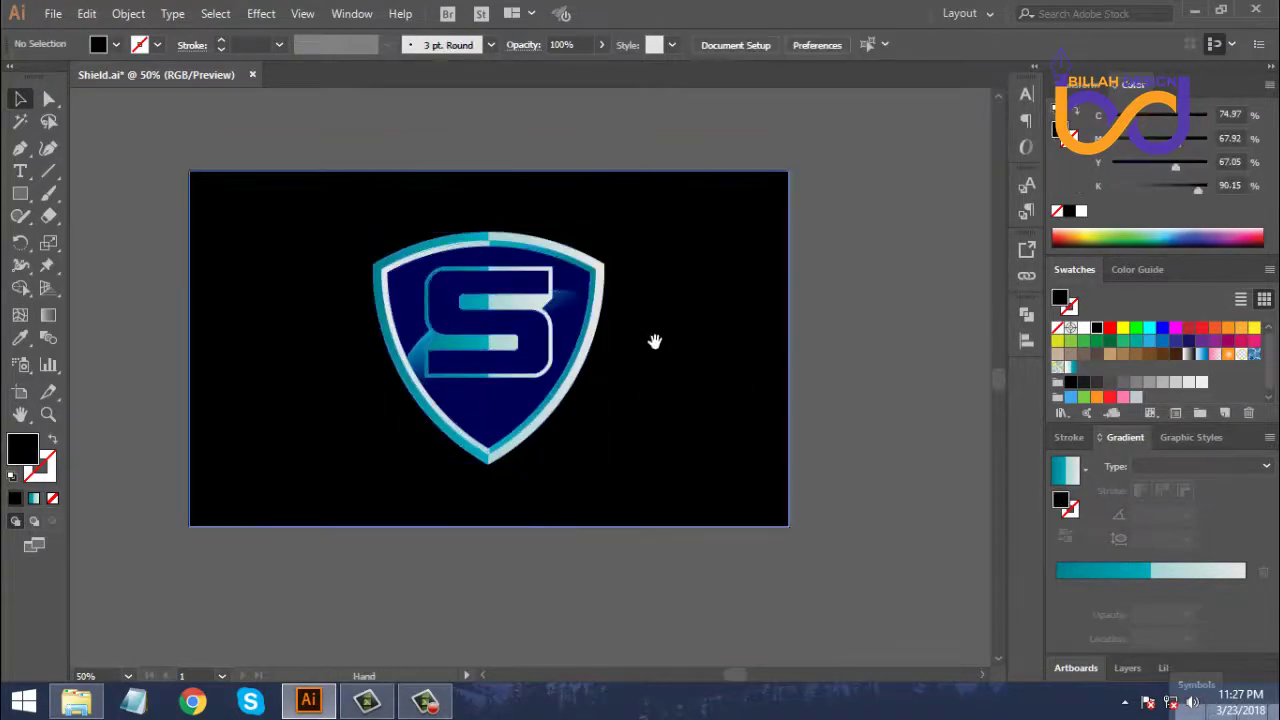